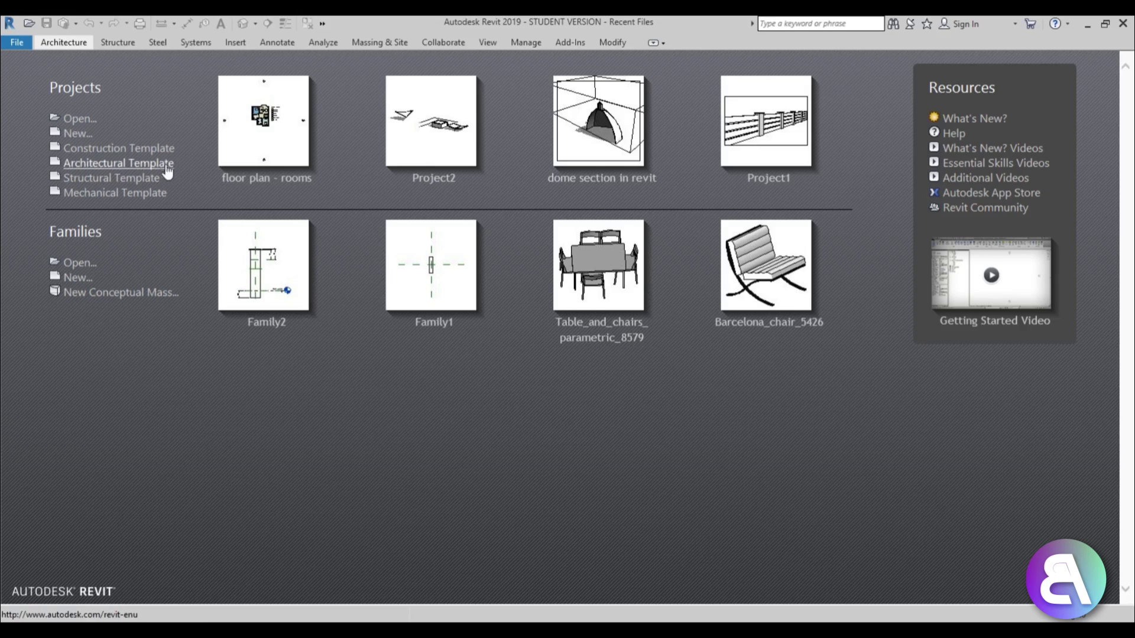
Step: Create a project from the Architectural Template and set its length units to centimeters
click(203, 168)
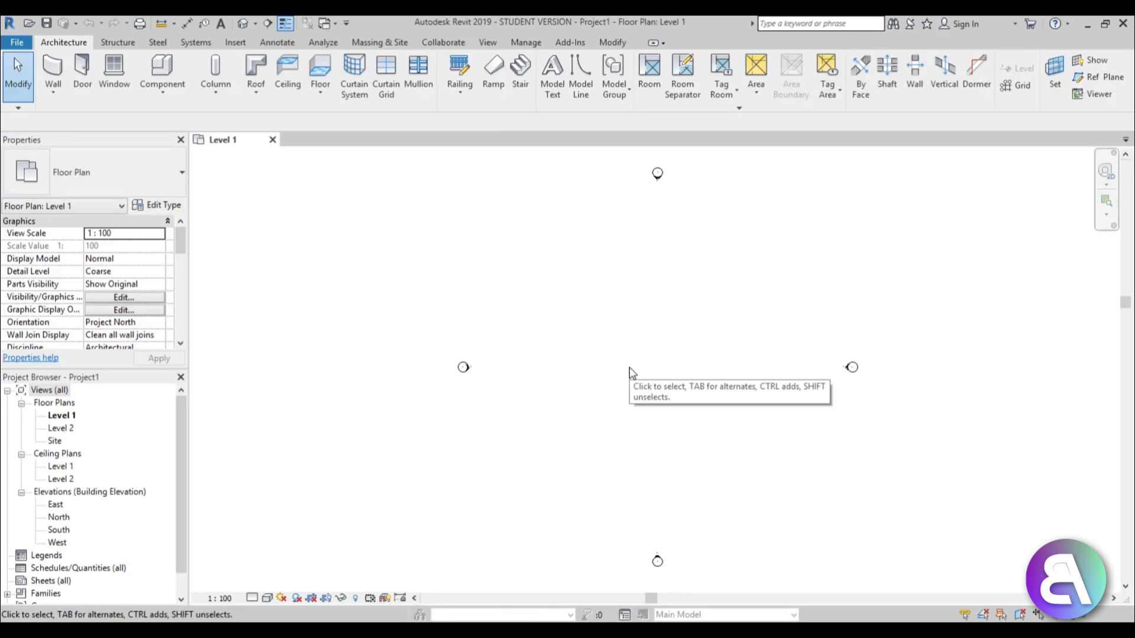
key(n)
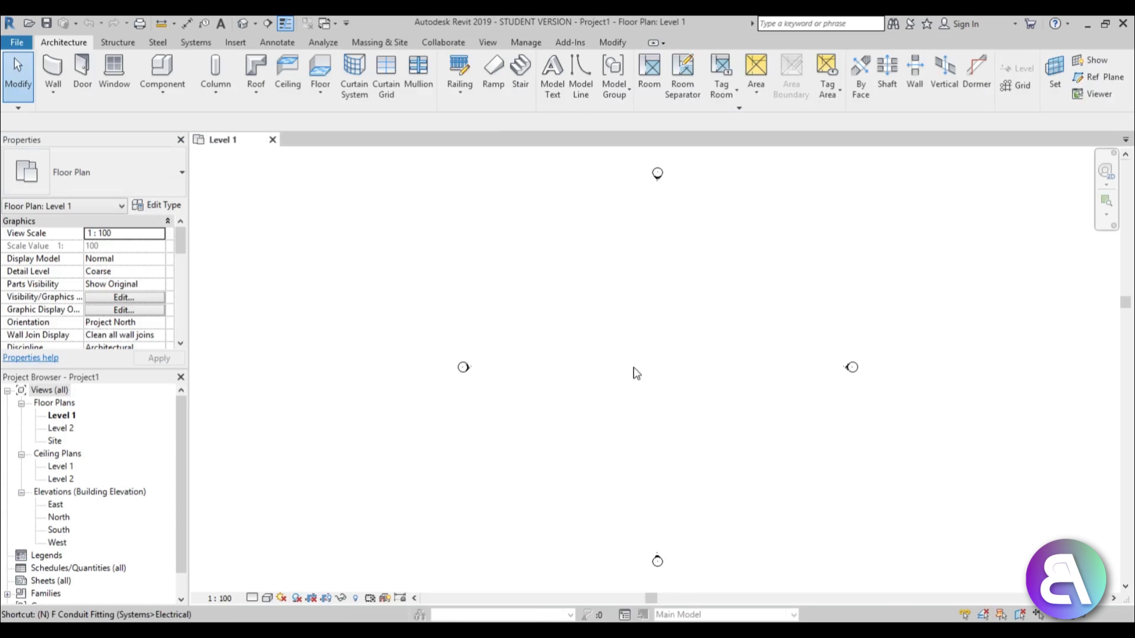
key(Escape)
key(u)
key(n)
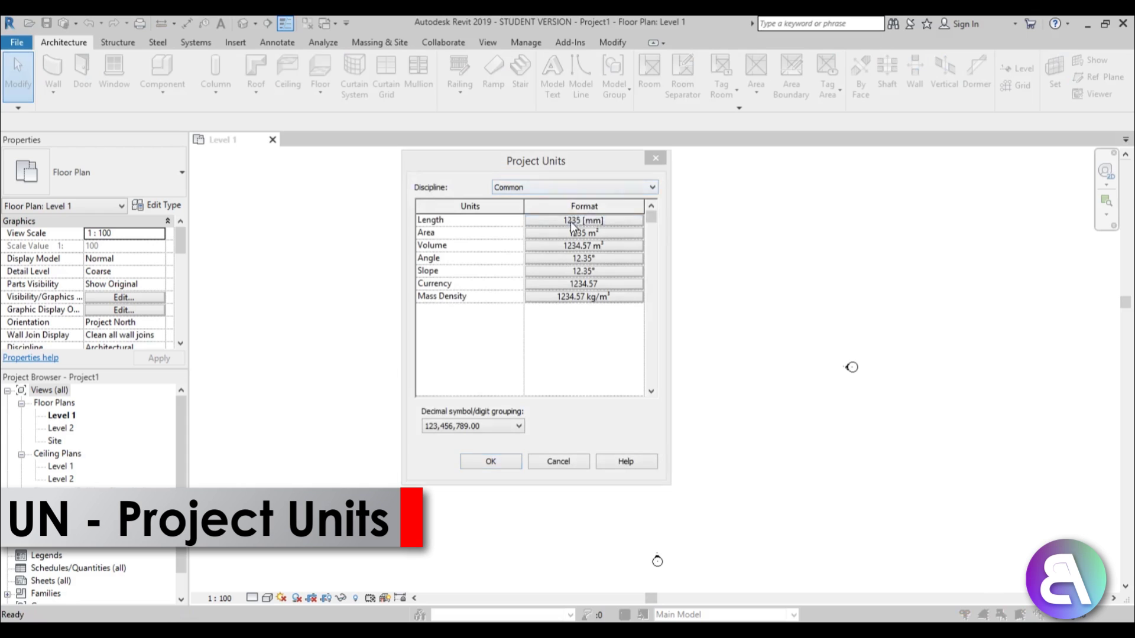
click(583, 220)
click(577, 245)
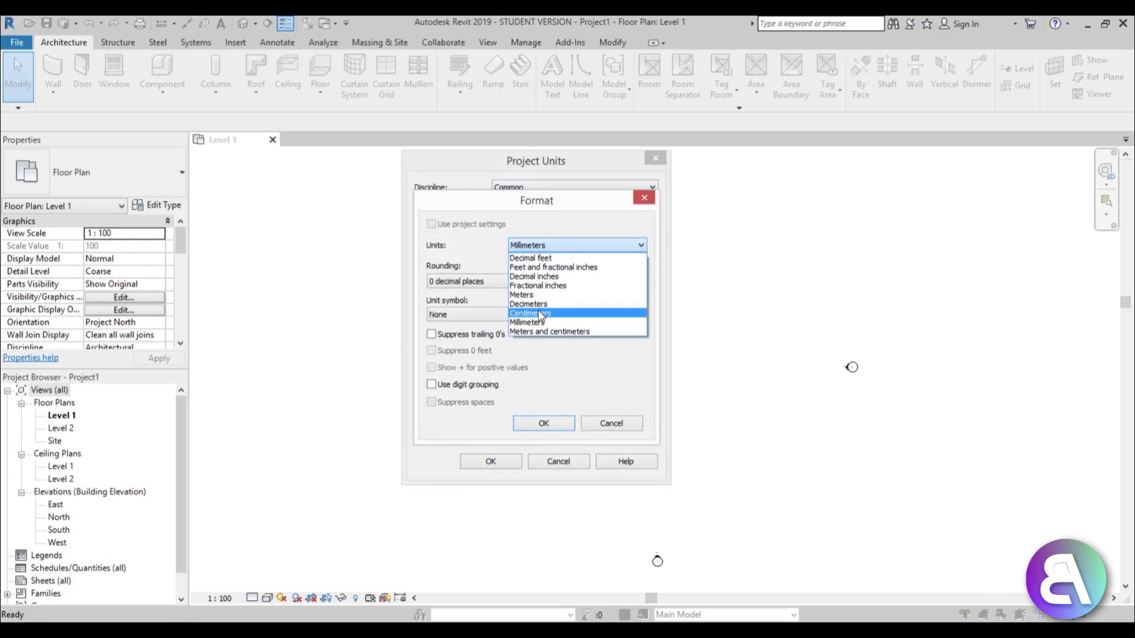
click(538, 313)
click(544, 424)
click(506, 461)
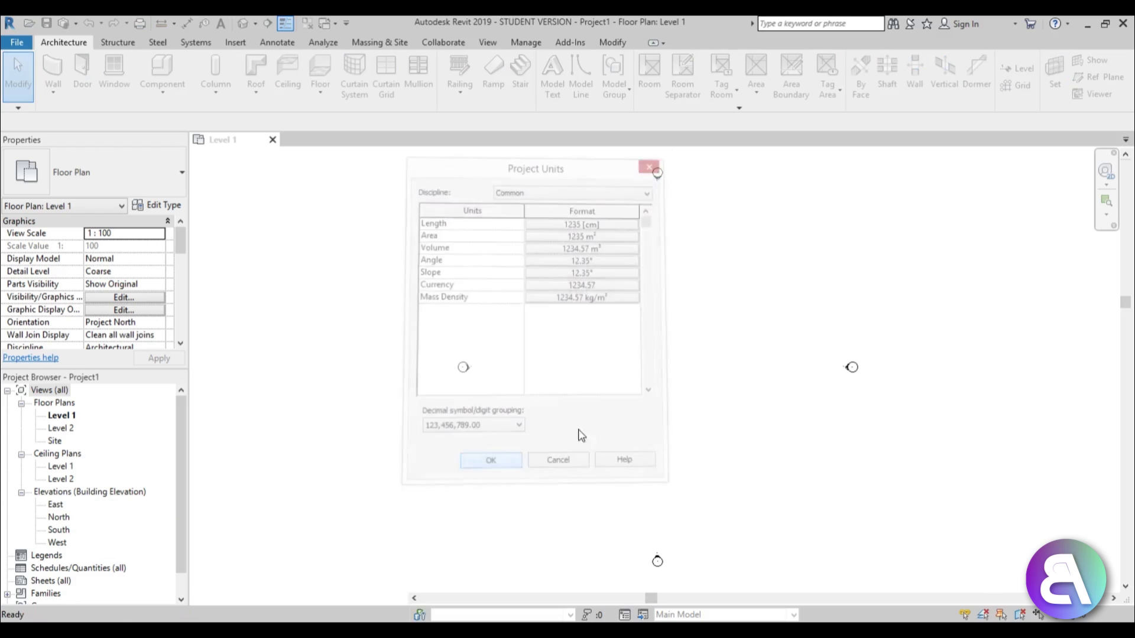
Step: Create a rectangular Generic 150mm floor on Level 1, about 3700 by 4000 cm, between the elevation markers
middle_drag(675, 406, 639, 402)
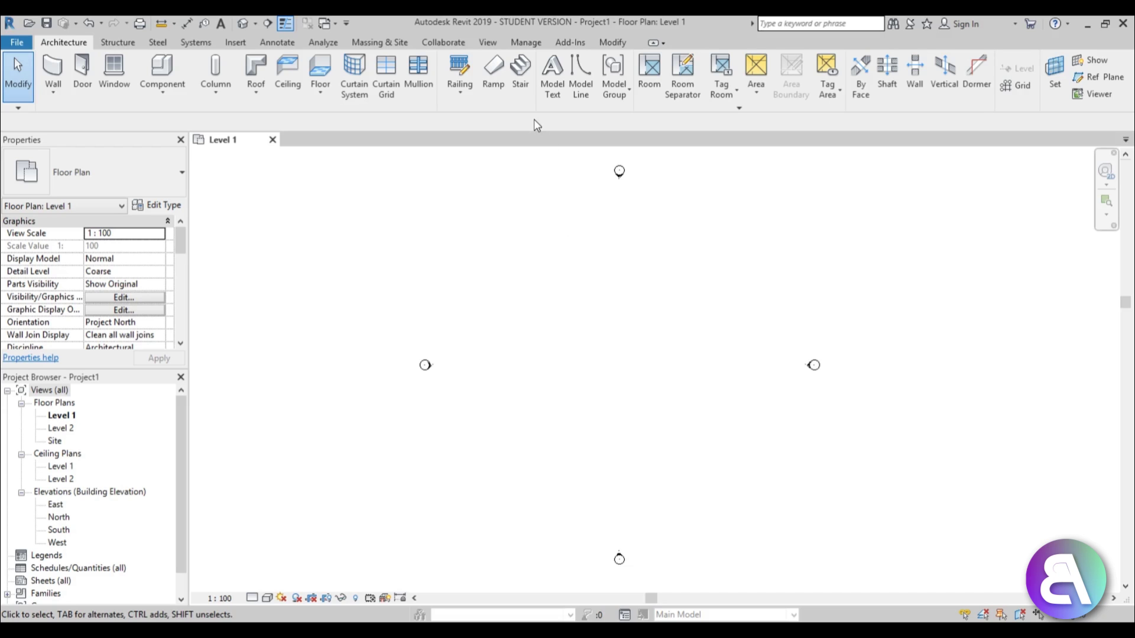
click(319, 68)
click(669, 61)
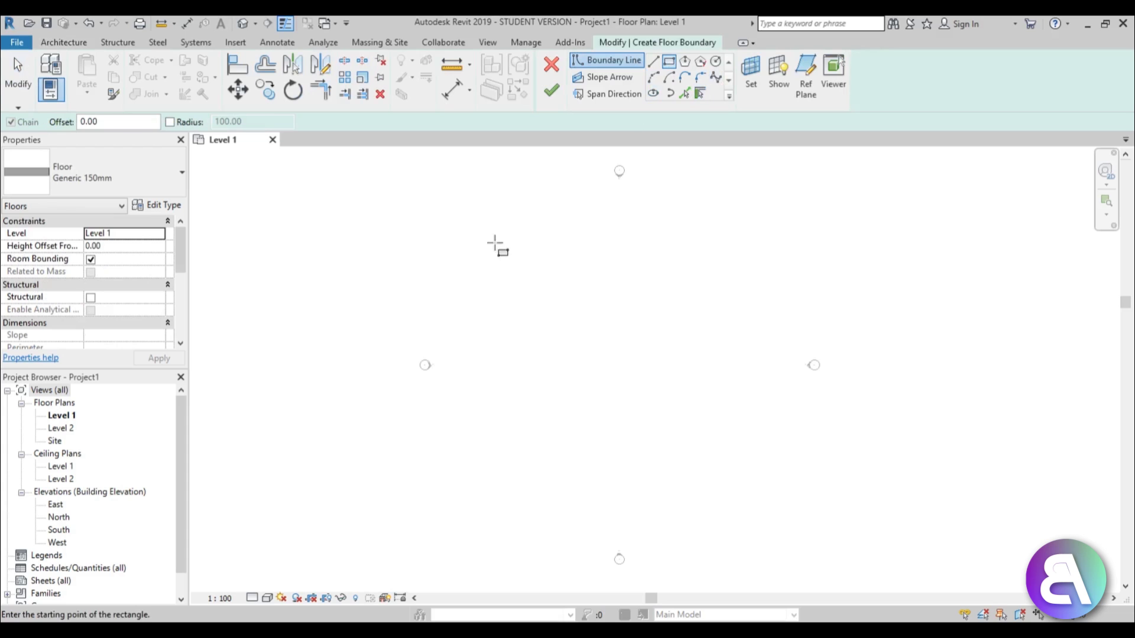
click(468, 214)
click(753, 519)
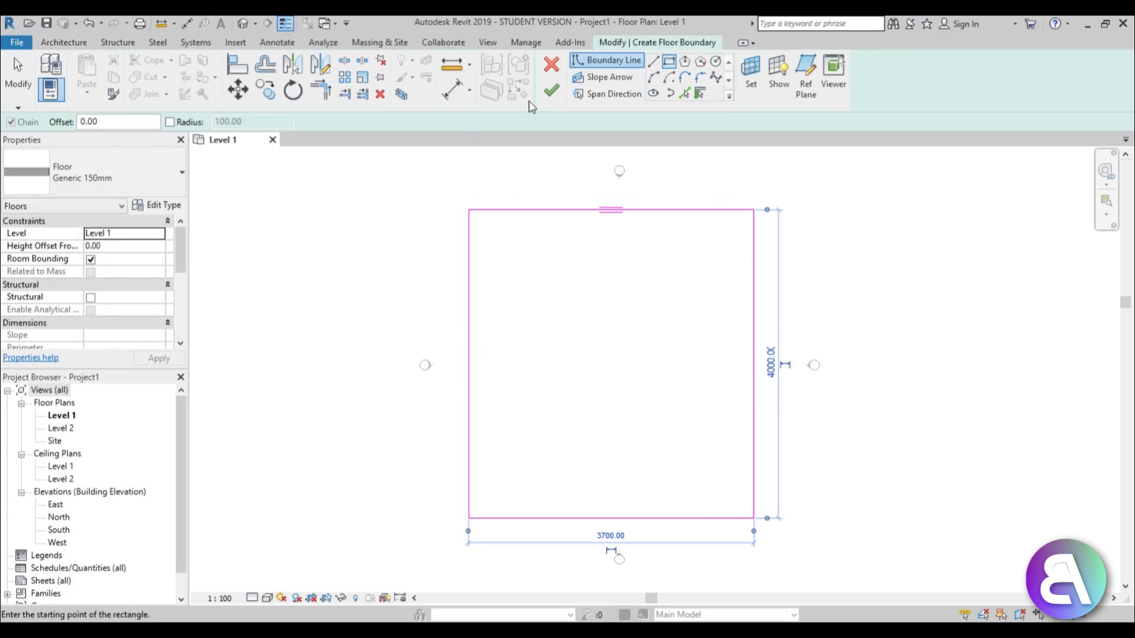
click(552, 91)
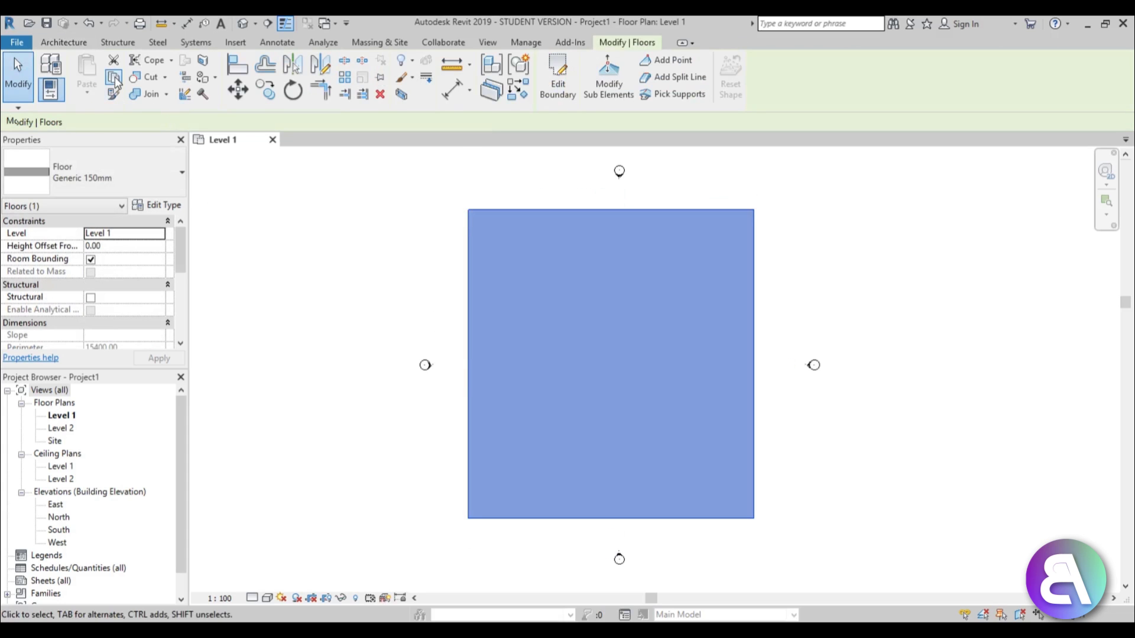
Step: Copy the floor and paste it aligned to Level 2
click(87, 93)
click(114, 144)
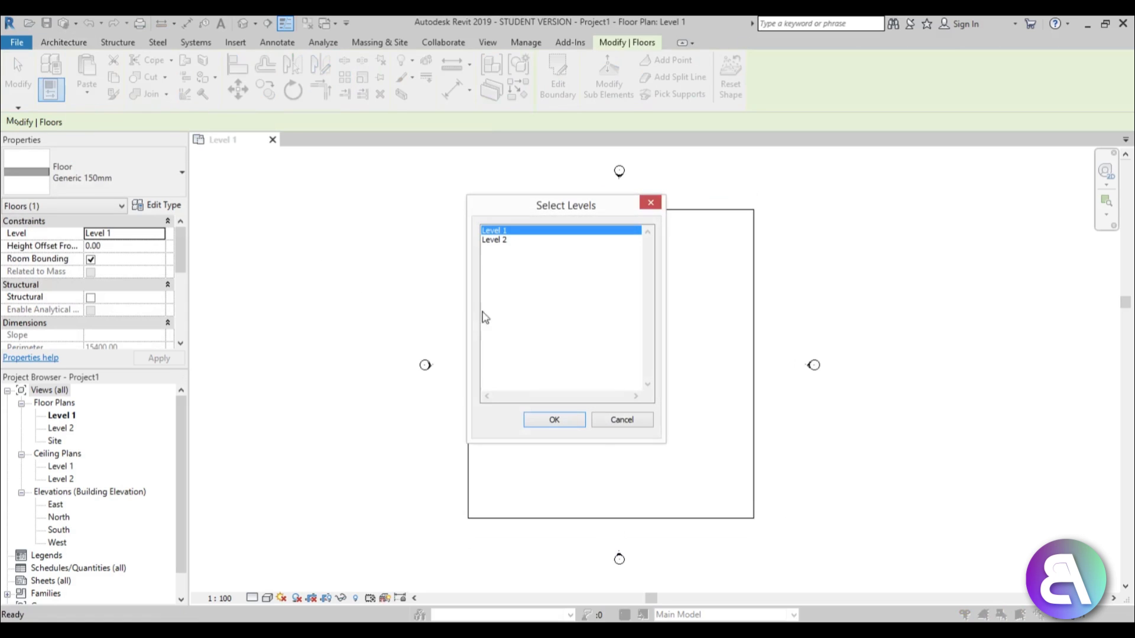
click(494, 240)
click(554, 420)
click(562, 442)
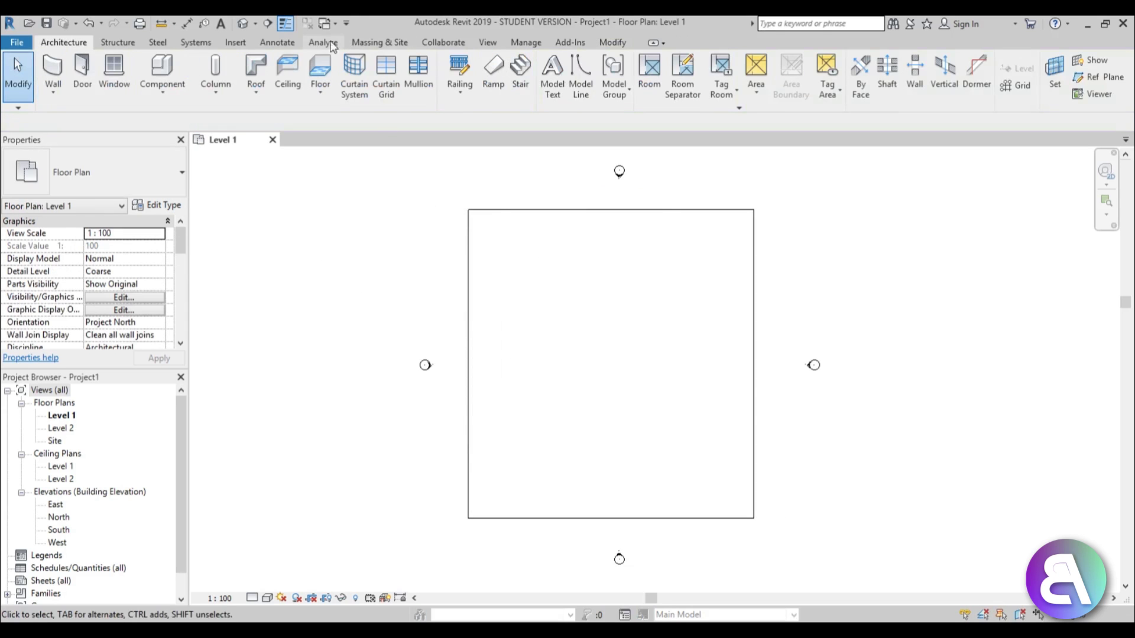
Step: Inspect the two stacked floors in the default 3D view
click(242, 28)
shift+middle_drag(587, 380, 545, 355)
scroll(545, 355, up, 4)
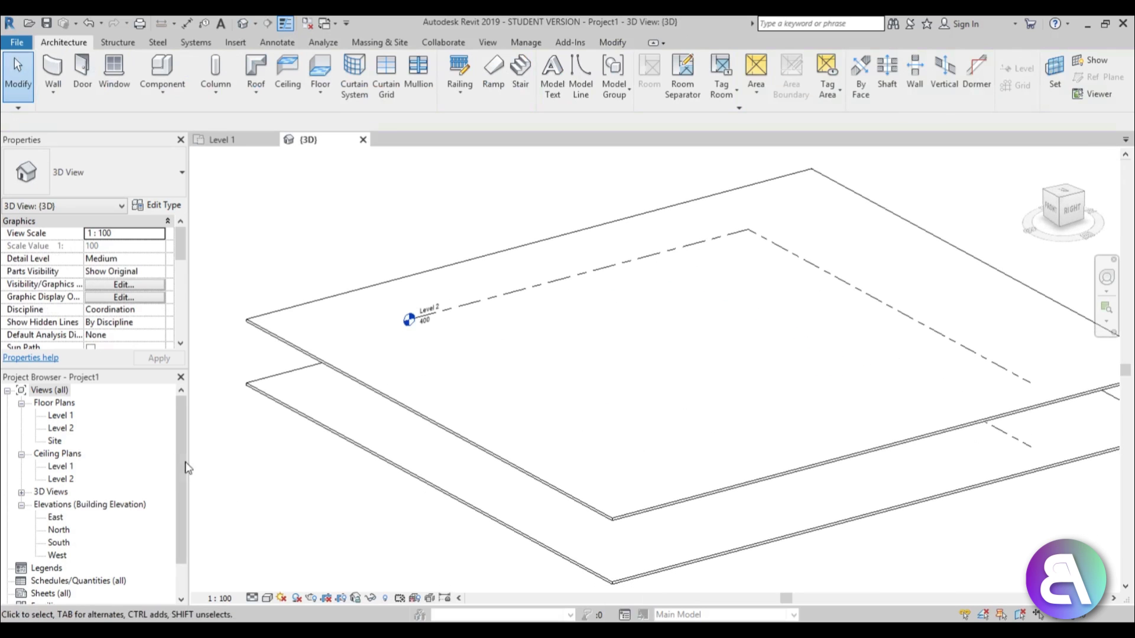
Step: Begin a stair in the Level 1 floor plan using the Cast-In-Place Monolithic Stair type
double_click(66, 416)
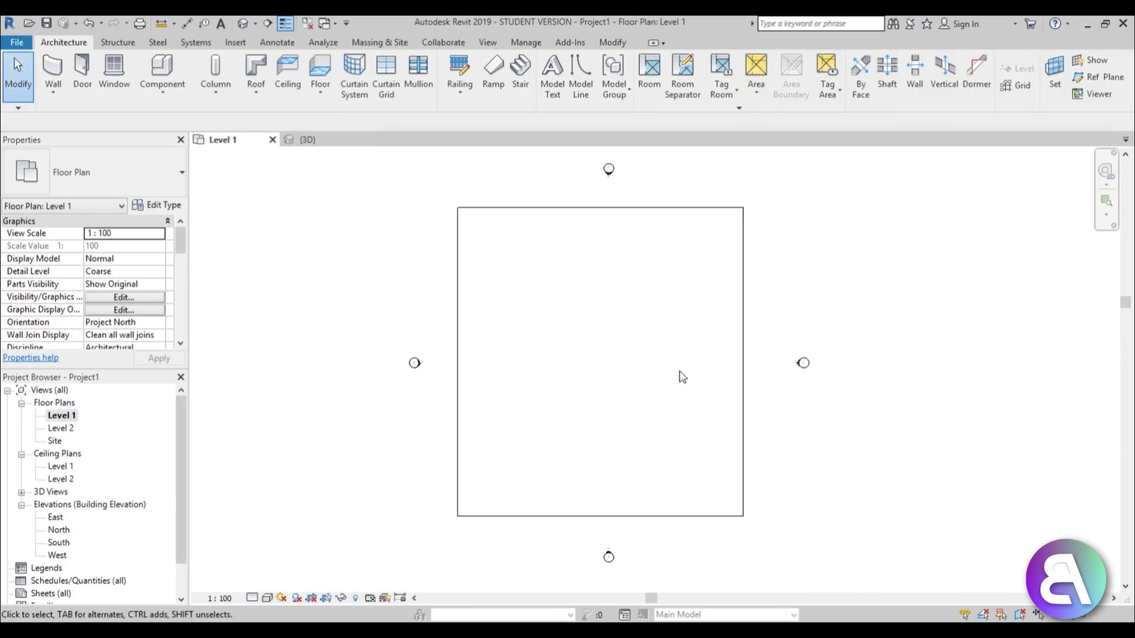
scroll(660, 375, up, 2)
middle_drag(661, 375, 645, 384)
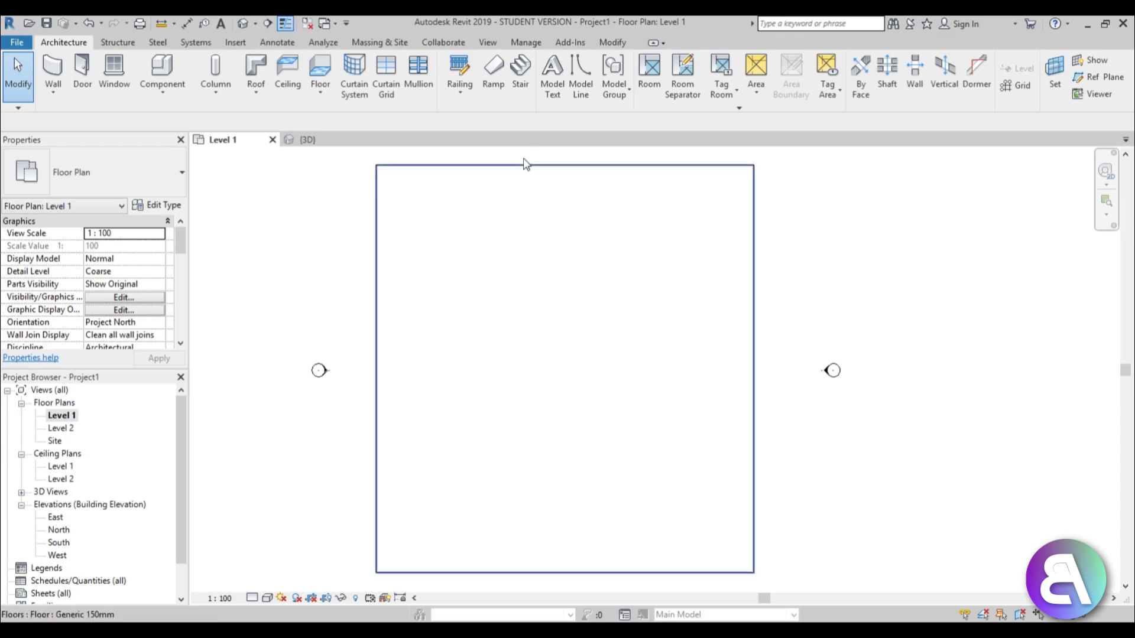
click(519, 77)
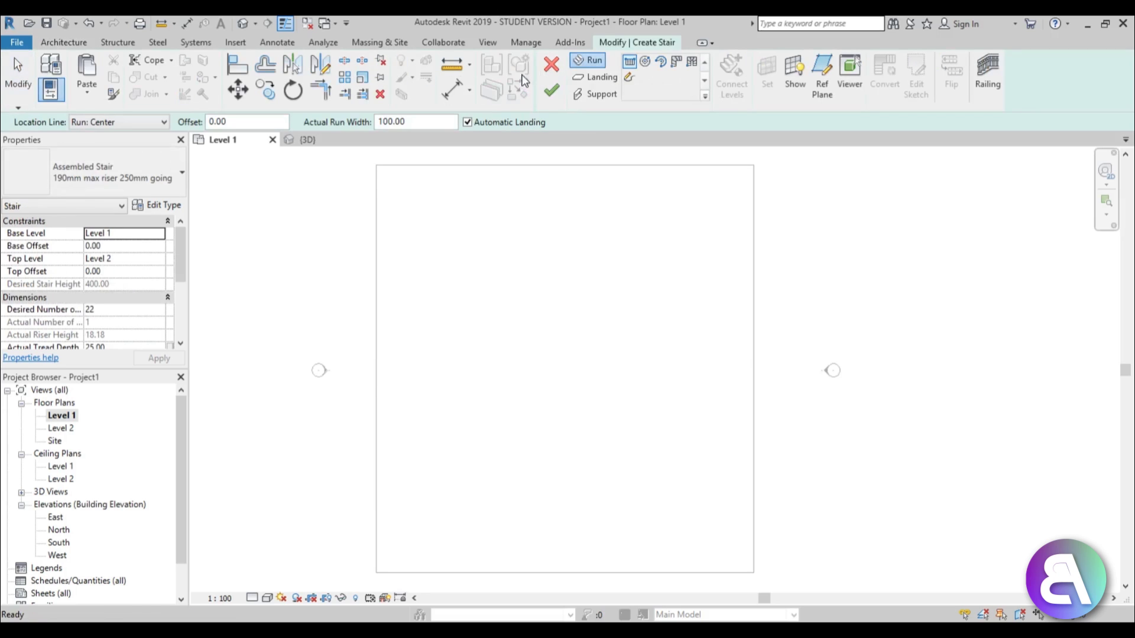
click(136, 175)
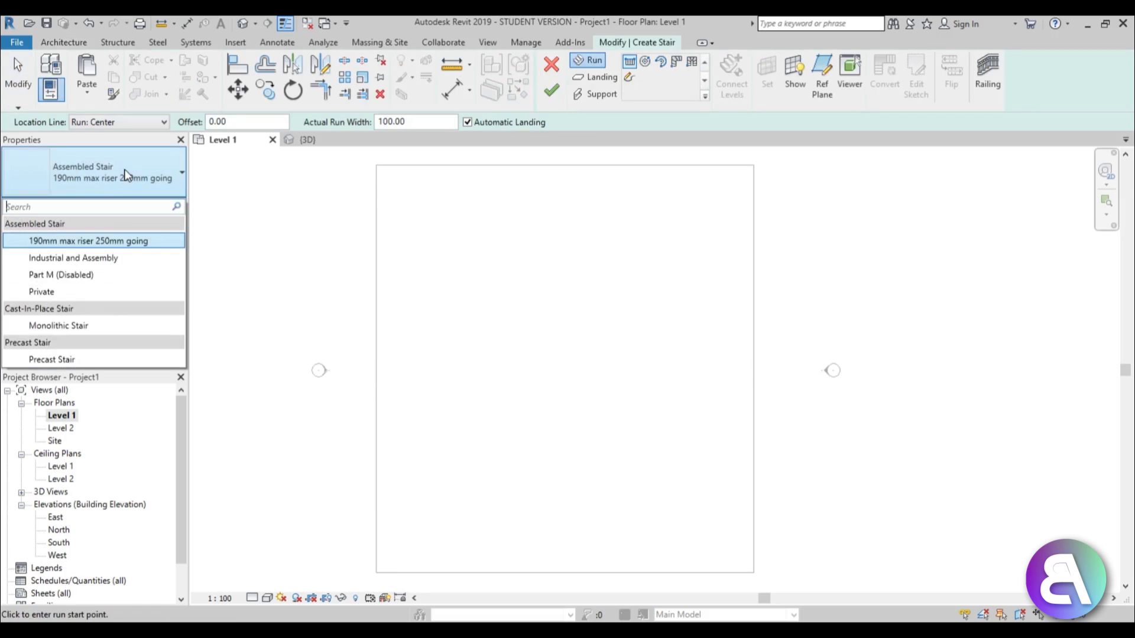
click(69, 325)
Step: Set the stair's desired number of risers to 24 and its tread depth to 32 cm
drag(179, 253, 178, 282)
click(101, 259)
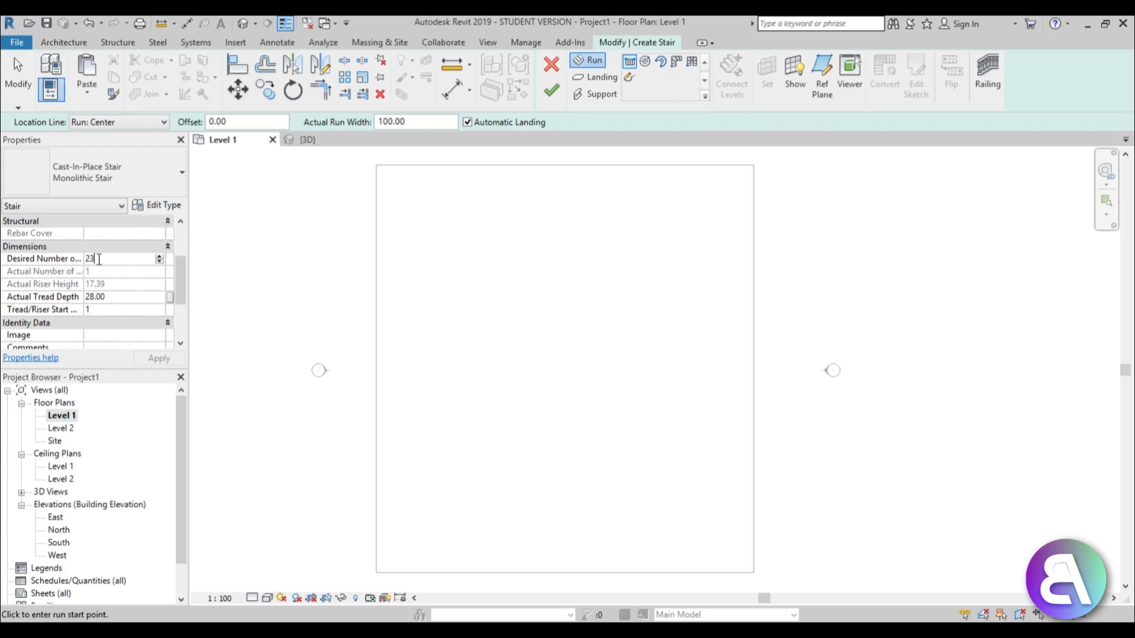
click(44, 261)
text(24)
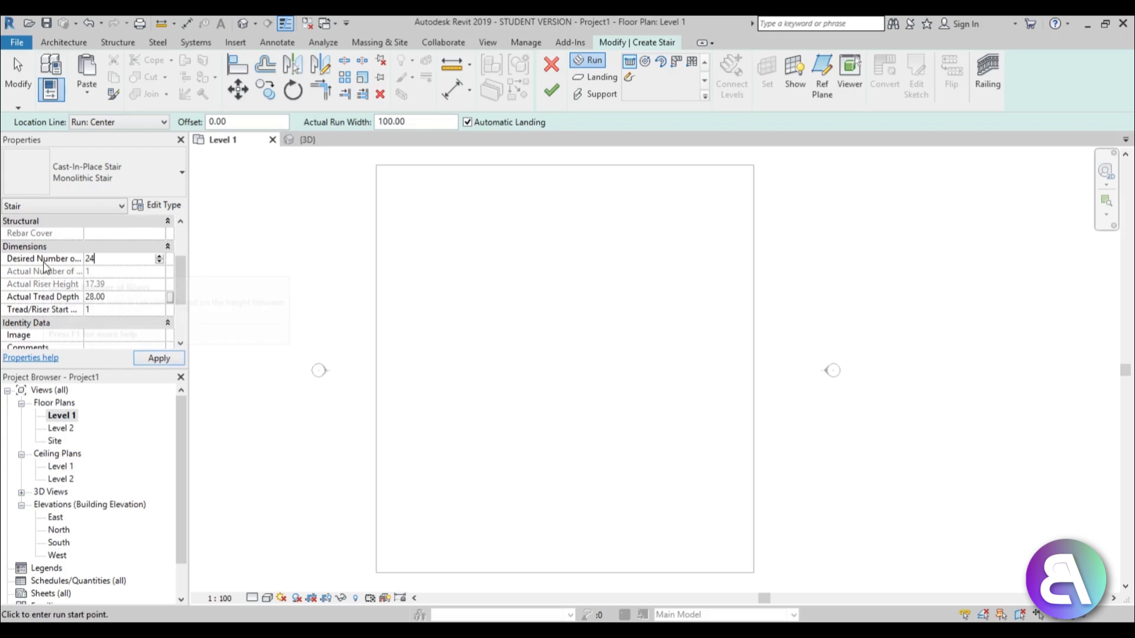
click(124, 298)
text(32)
click(157, 359)
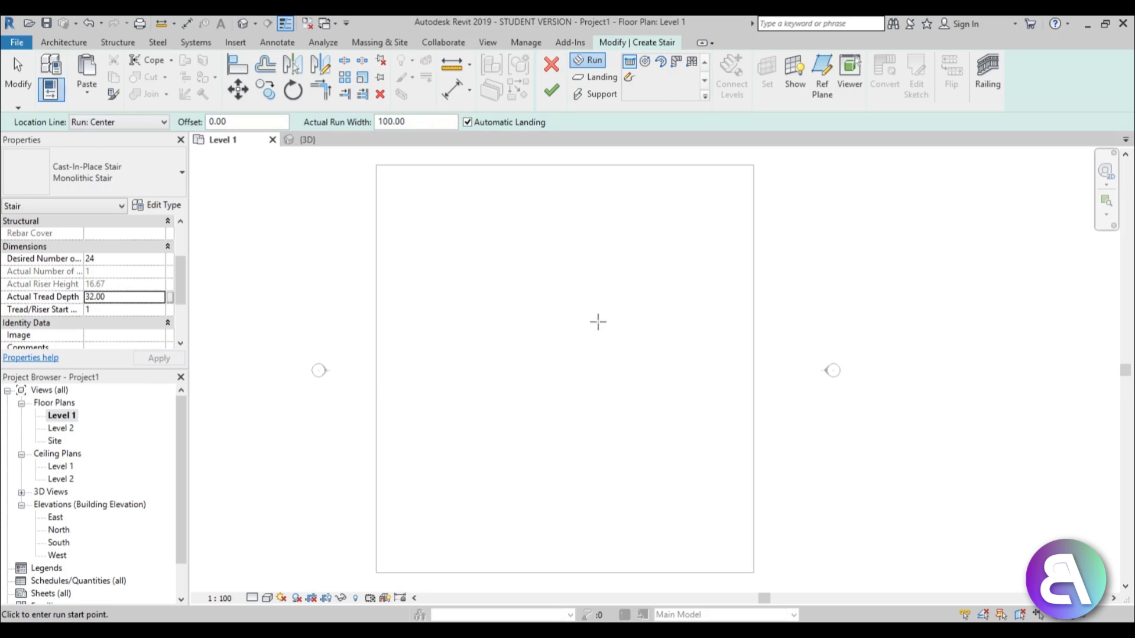
Step: Draw one straight horizontal 24-riser run, 100 cm wide, near the middle of the floor and finish the stair
click(526, 359)
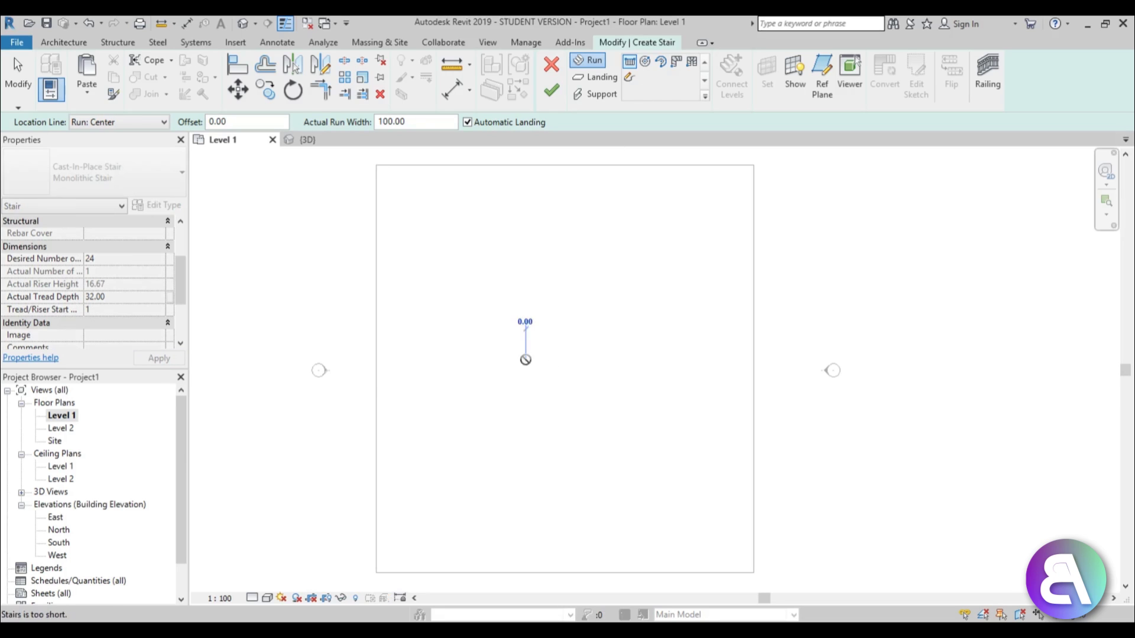
click(654, 360)
scroll(591, 373, up, 4)
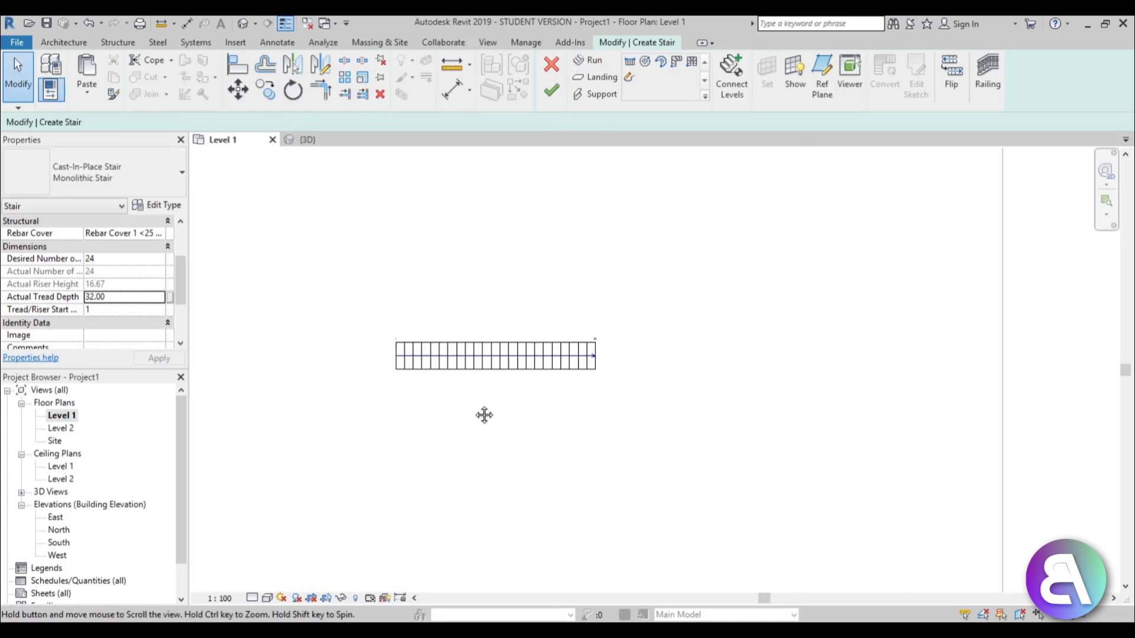
scroll(532, 436, down, 2)
middle_drag(533, 436, 565, 428)
scroll(540, 372, up, 2)
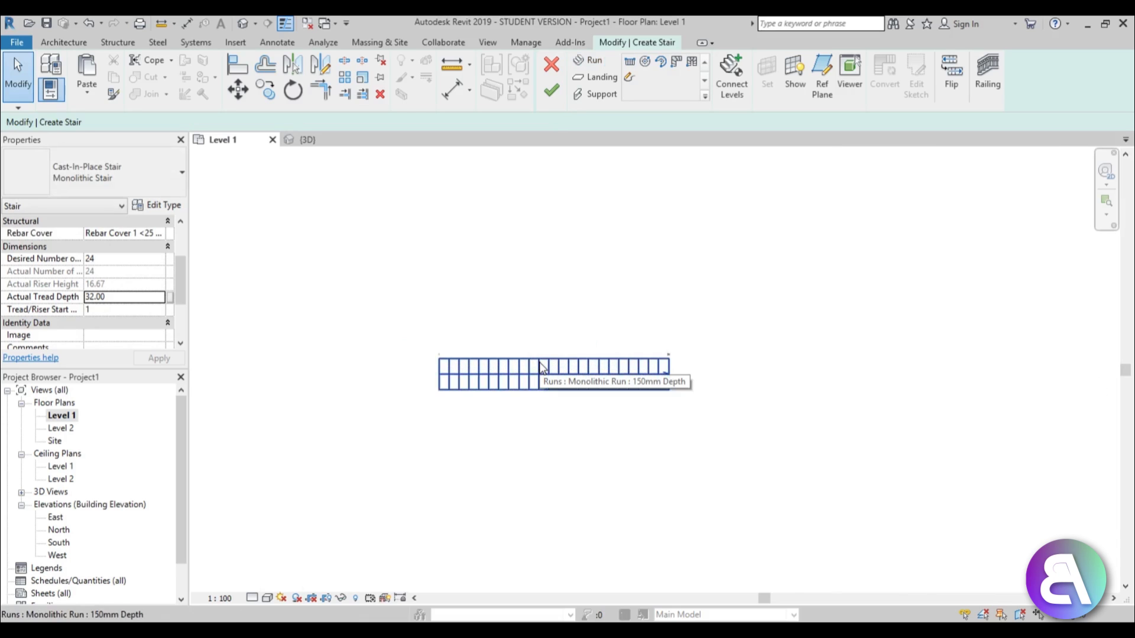
click(551, 90)
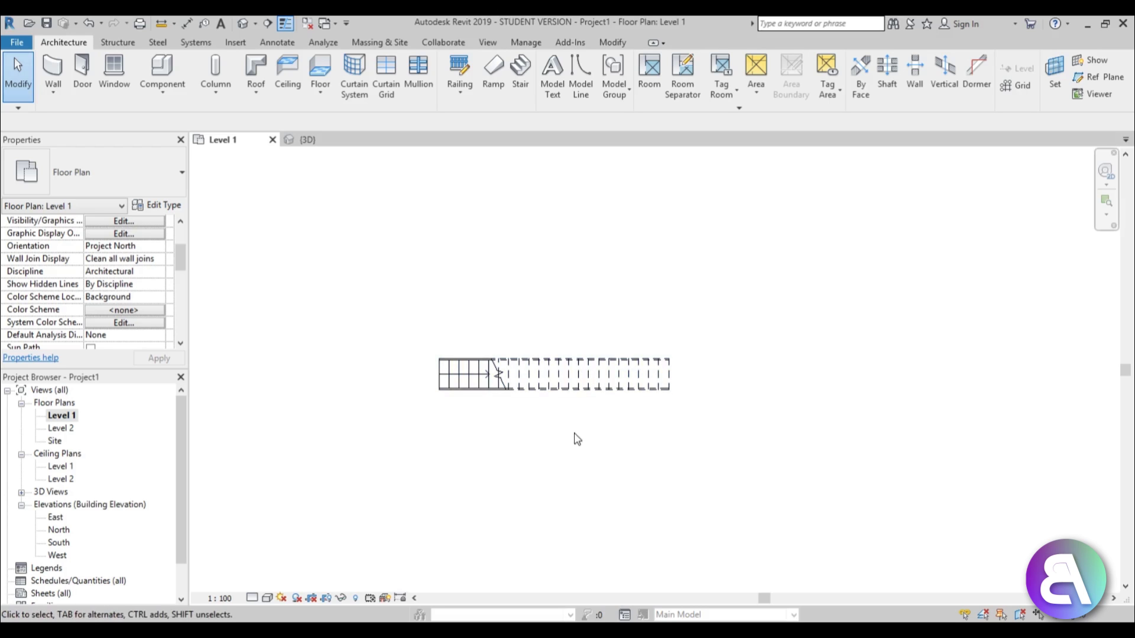
Step: Set the Level 2 plan's view range to Unlimited for both the bottom and the view depth level
double_click(55, 424)
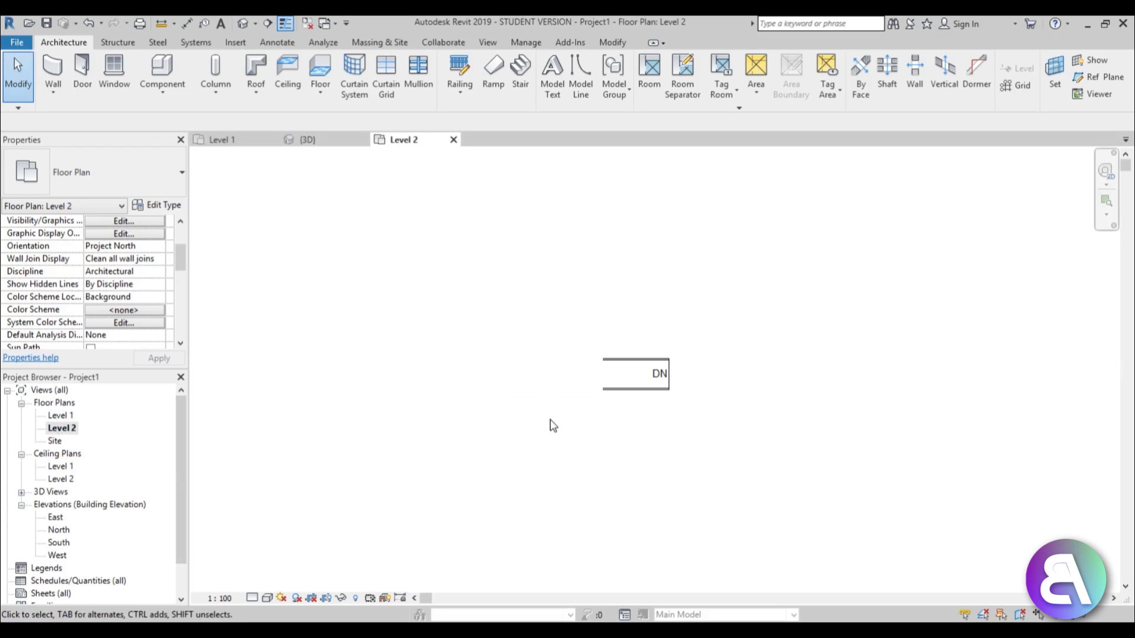
key(v)
key(r)
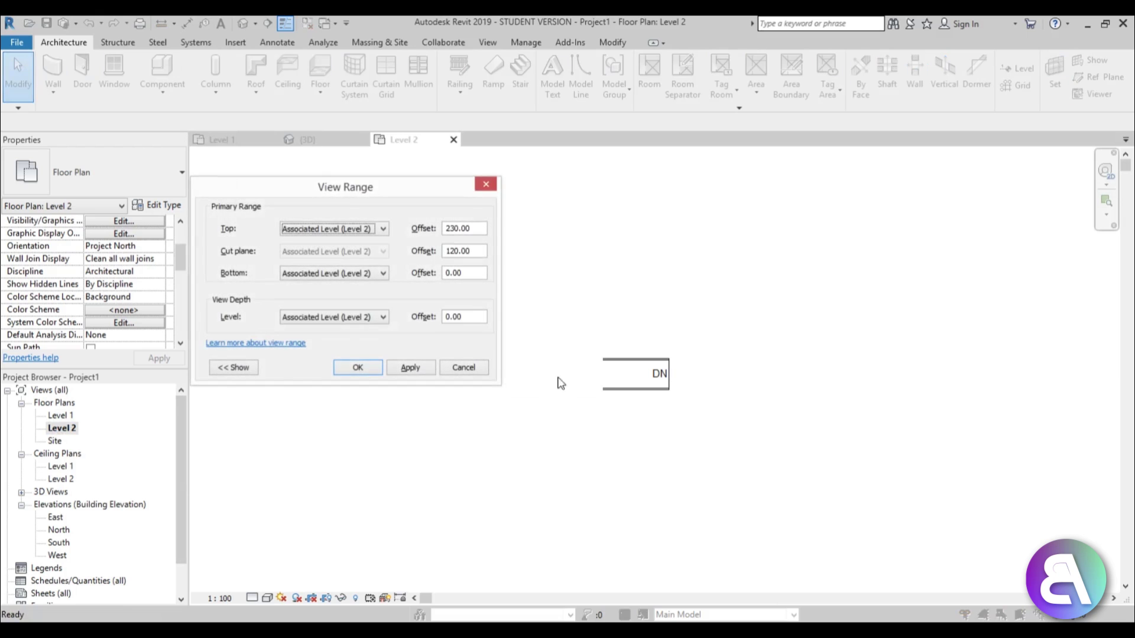
click(368, 273)
click(325, 304)
click(326, 317)
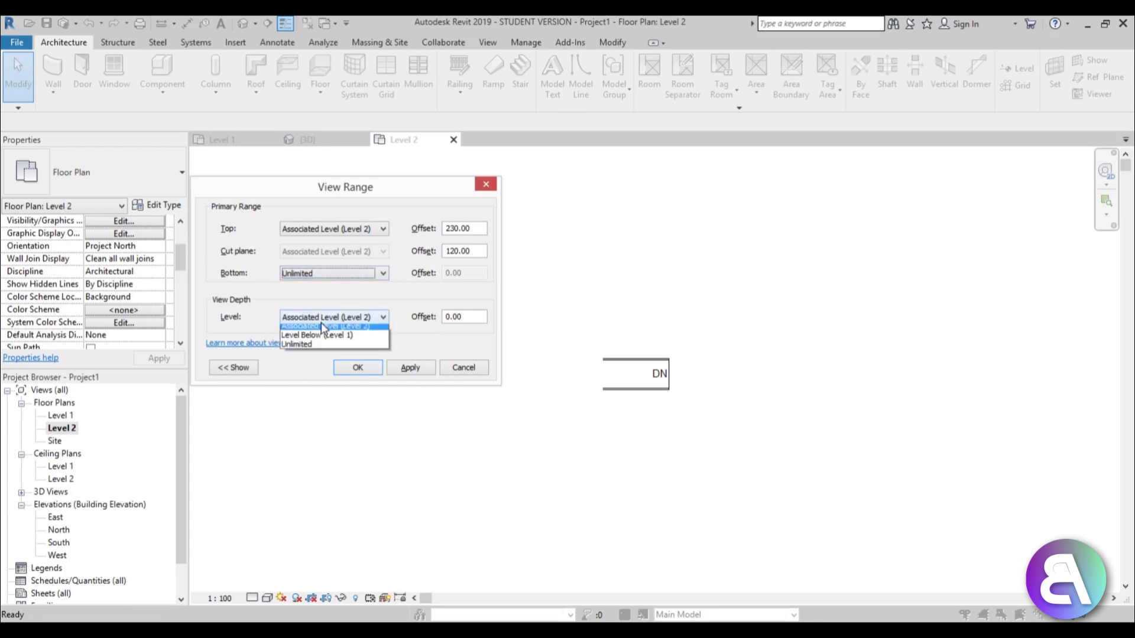
click(328, 348)
click(408, 367)
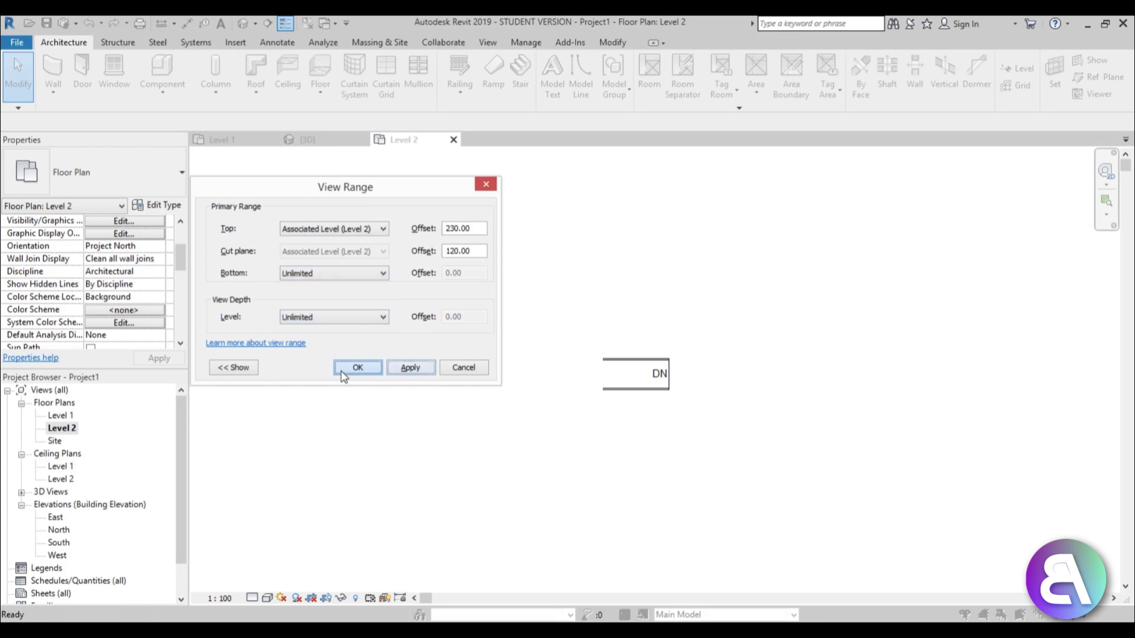
click(348, 370)
Step: Edit the Level 2 floor boundary and sketch a 200 cm radius circle centred on the stair's lower end
click(567, 162)
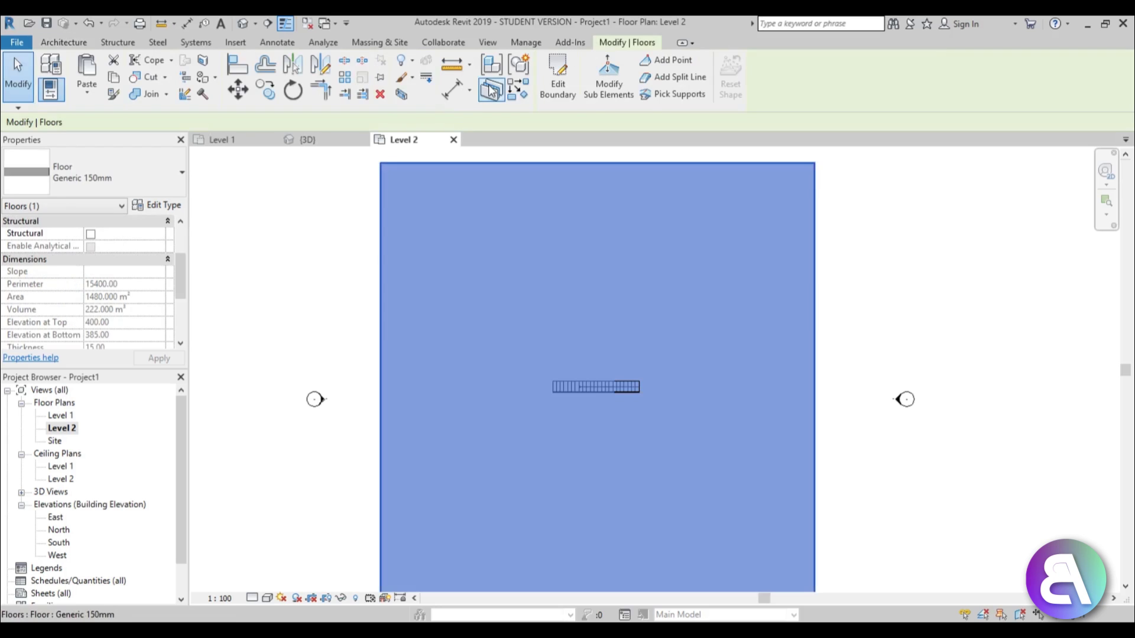
click(557, 96)
scroll(595, 412, up, 5)
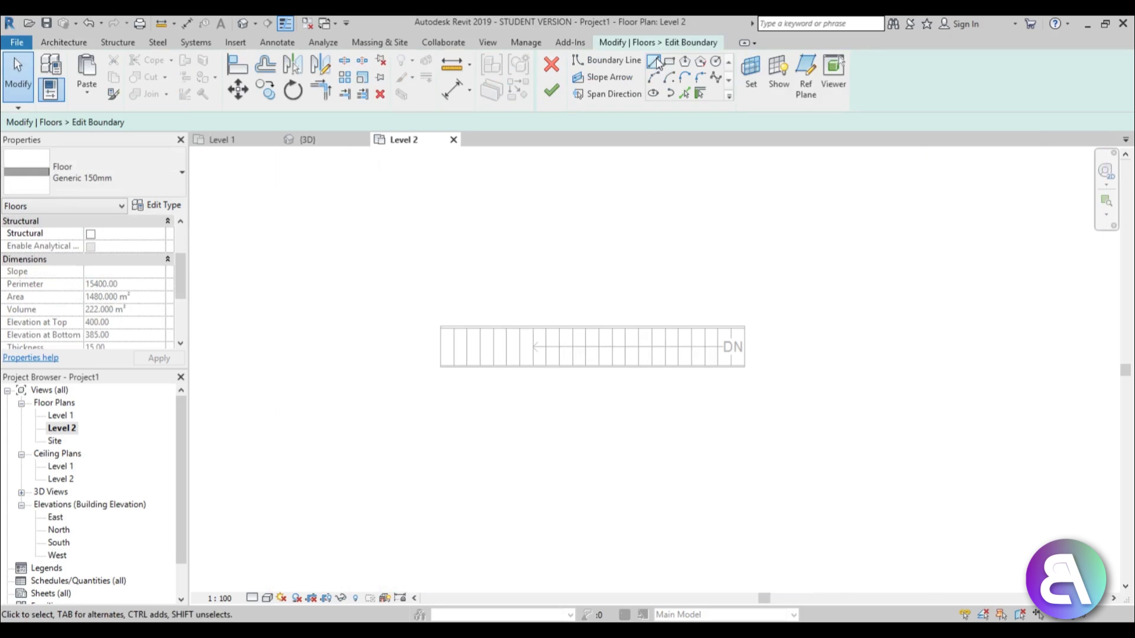
click(716, 62)
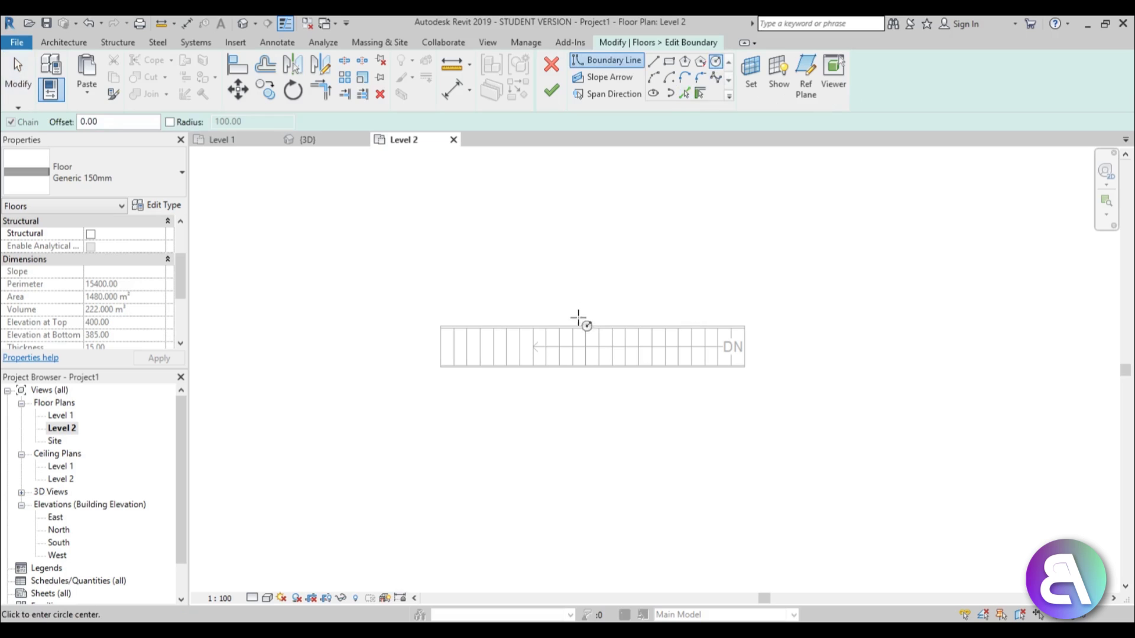
click(441, 346)
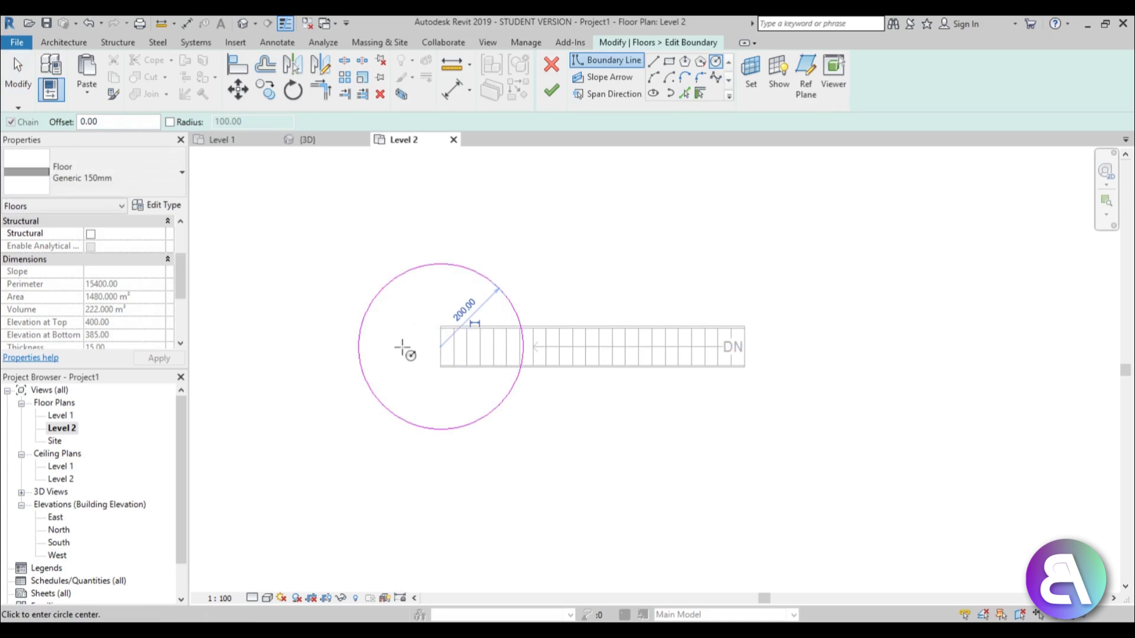
click(361, 325)
key(Escape)
key(Escape)
Step: Move the circle along the stair by its radius so its edge meets the midpoint of the stair's lower end
scroll(399, 347, up, 1)
click(357, 298)
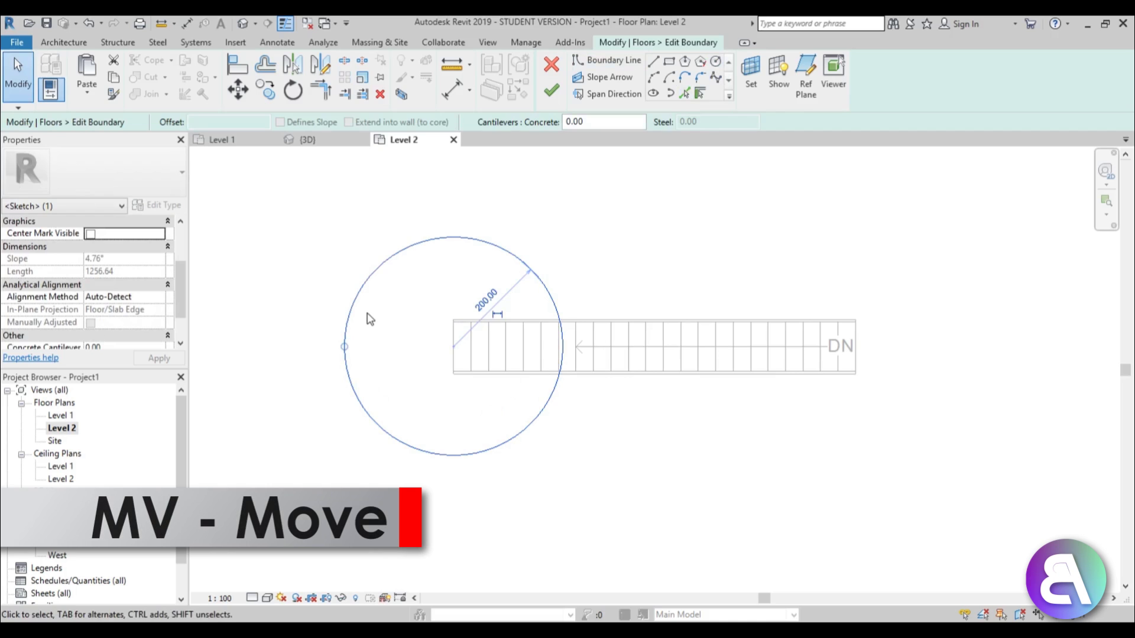
key(m)
key(v)
click(348, 345)
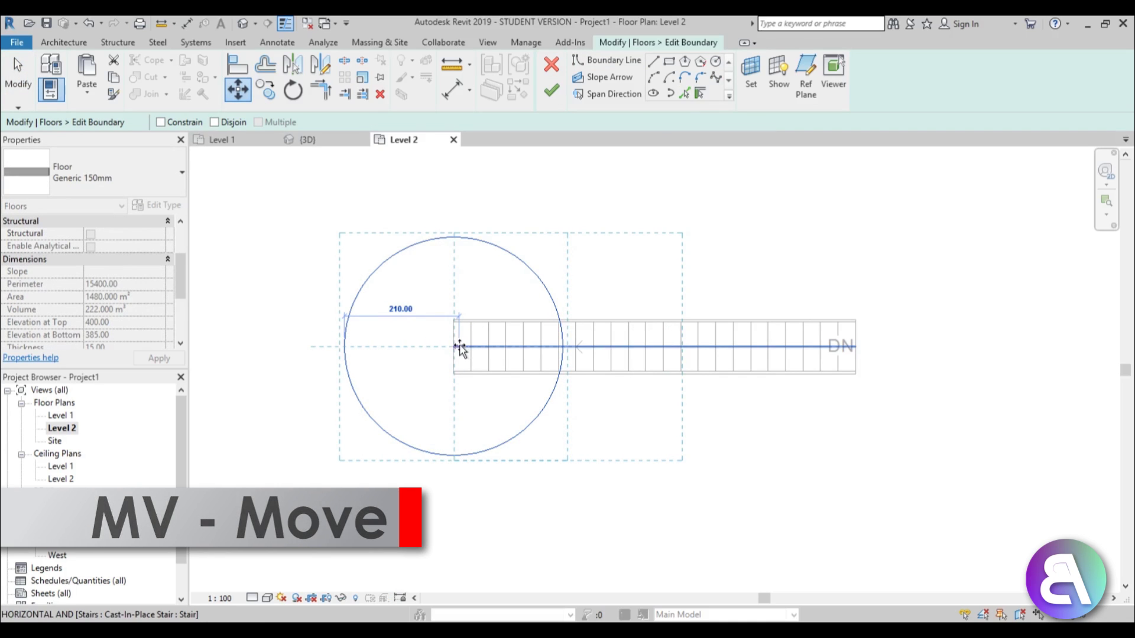
click(453, 347)
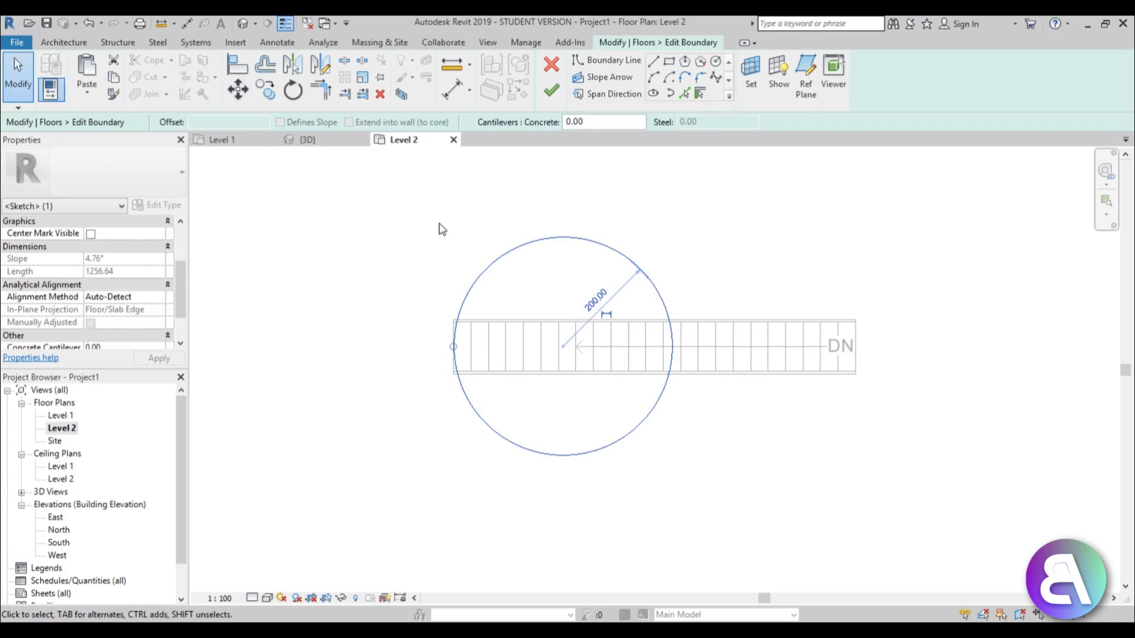
Step: Scale the circle from the stair's lower end so its far edge meets the upper end's midpoint, and finish the floor boundary
key(r)
key(e)
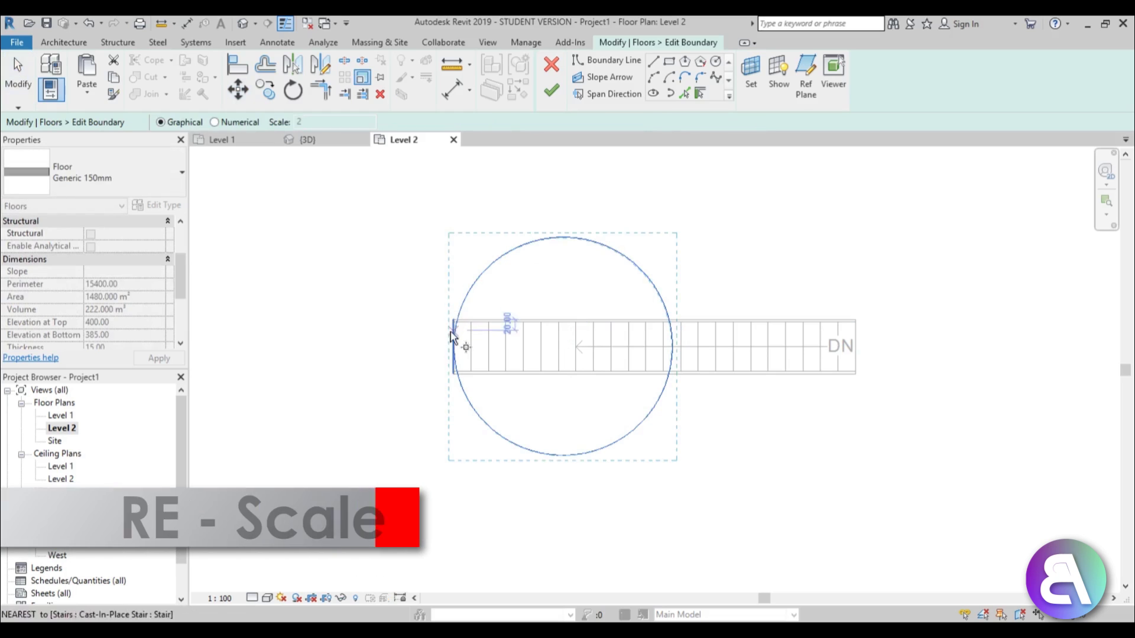
click(454, 347)
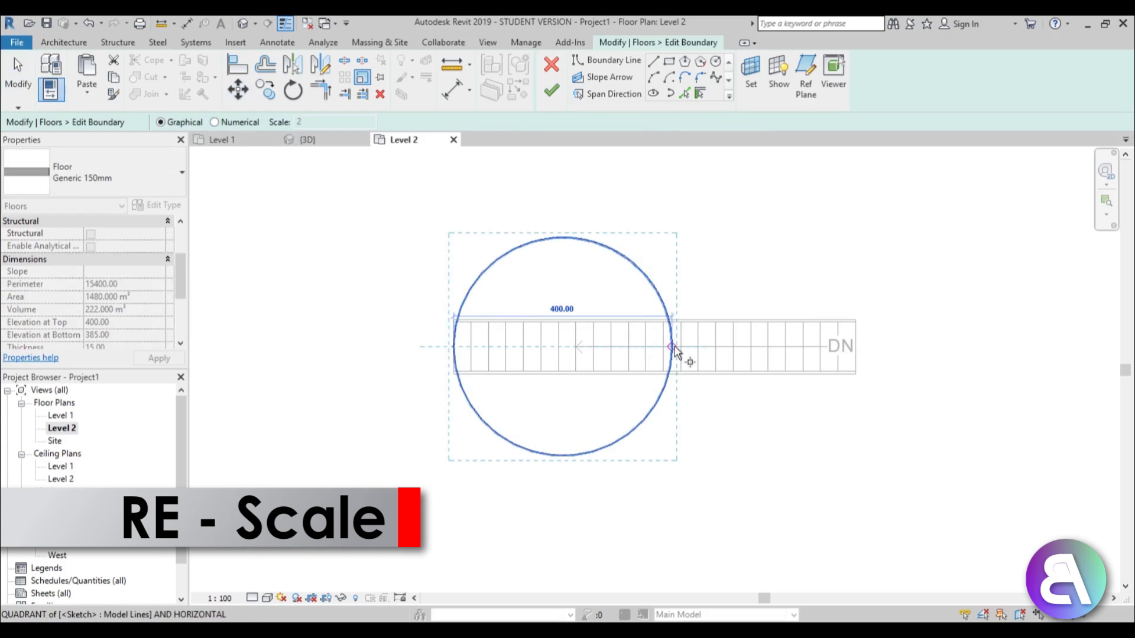
click(672, 348)
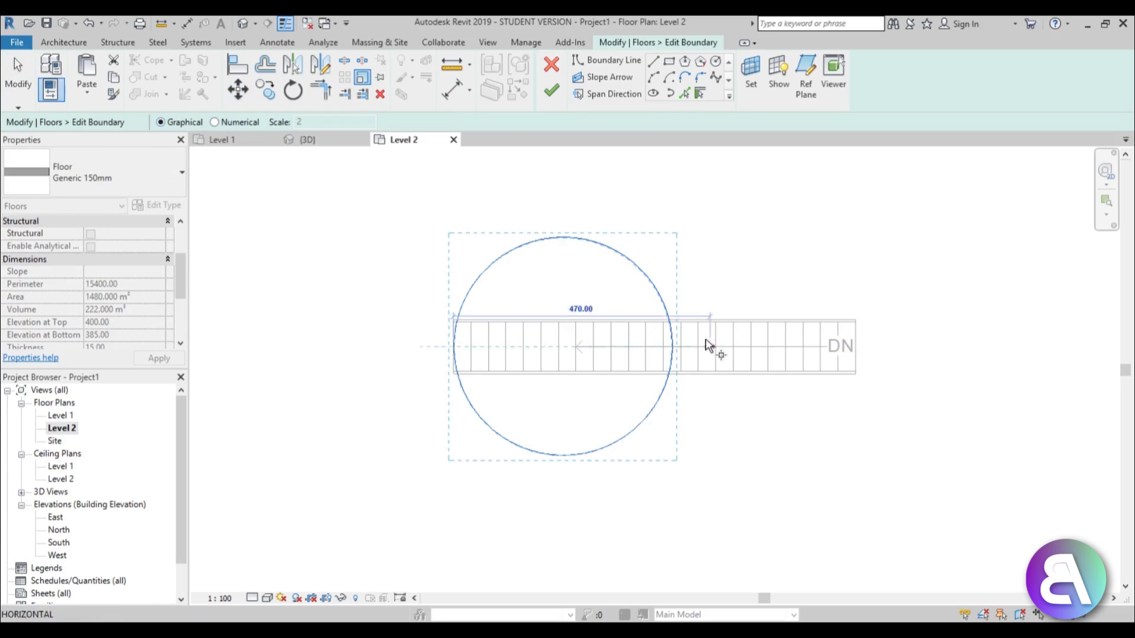
click(855, 346)
scroll(644, 363, down, 3)
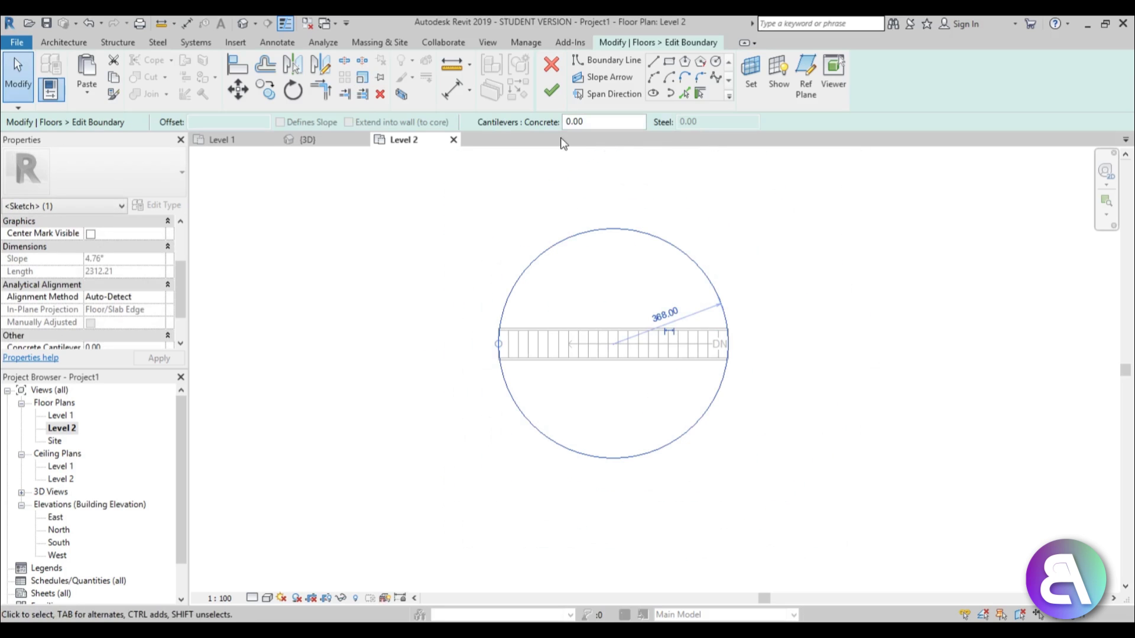
click(551, 91)
scroll(636, 307, up, 4)
scroll(666, 283, down, 2)
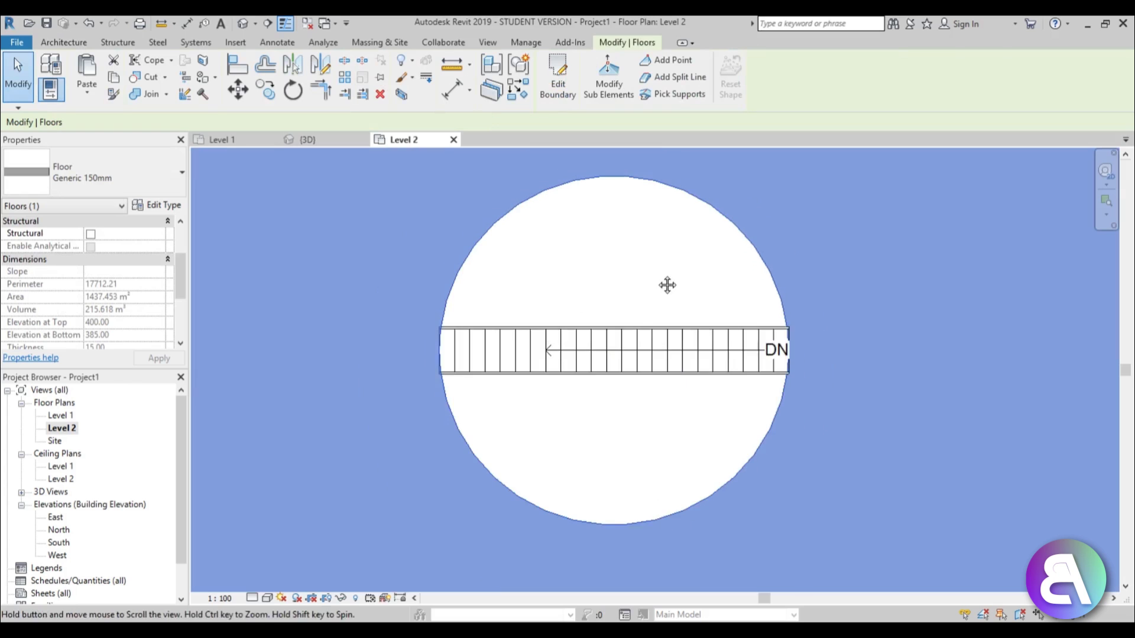
click(667, 402)
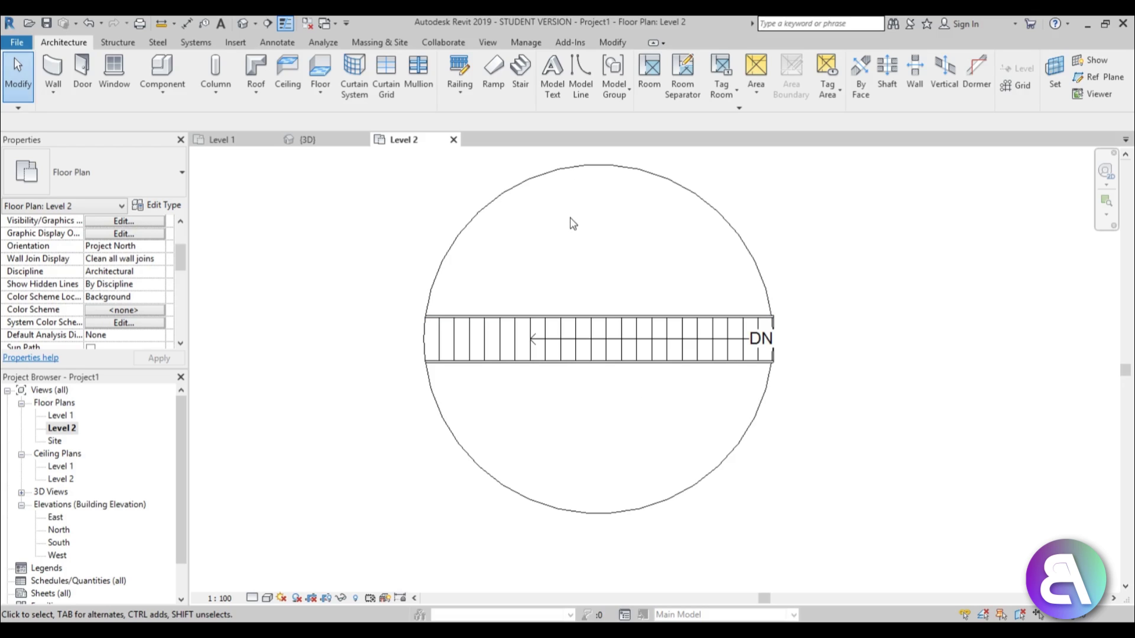
Step: Place a horizontal building section just below the stair, looking towards it across its full length, and open the section view
click(267, 23)
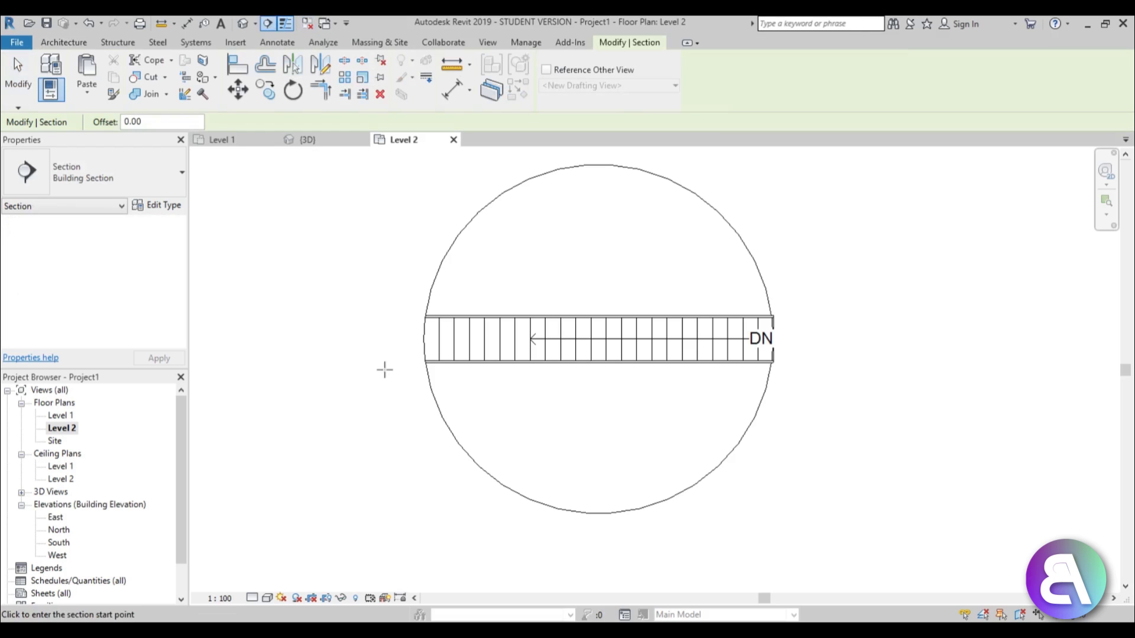
click(386, 376)
click(851, 376)
key(Escape)
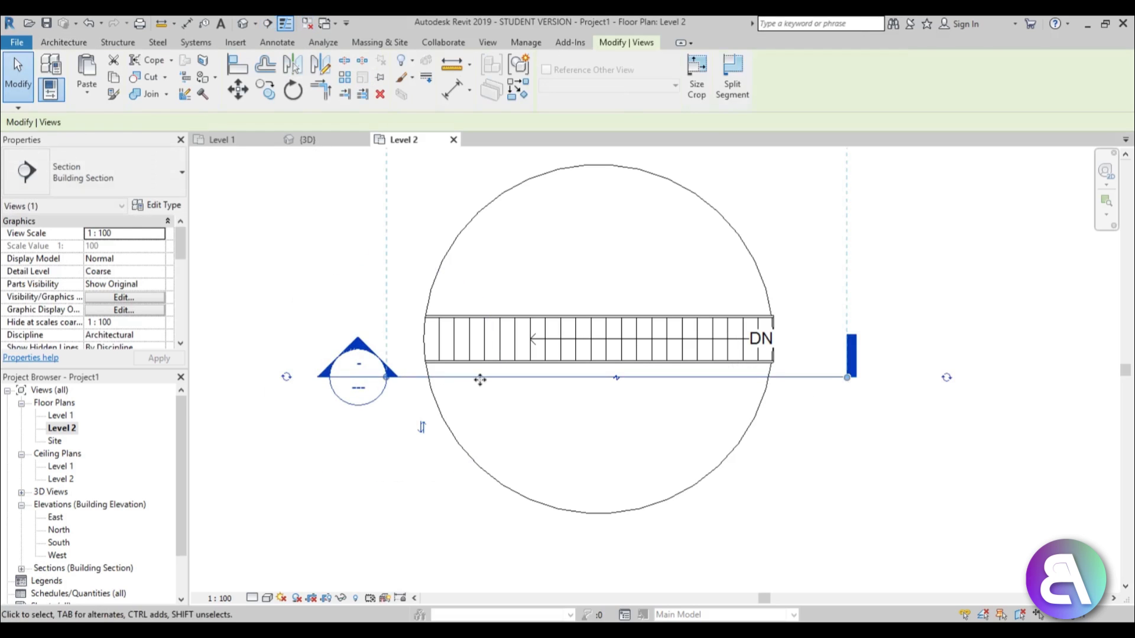
key(Escape)
double_click(355, 346)
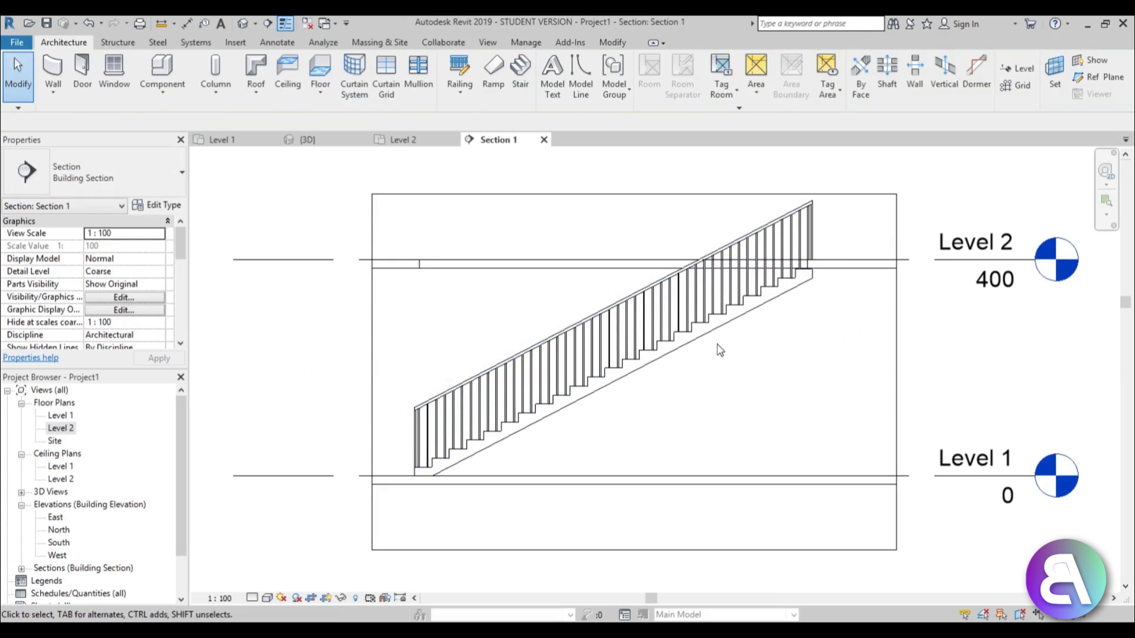
Step: Start an in-place model in the Stairs family category
click(165, 96)
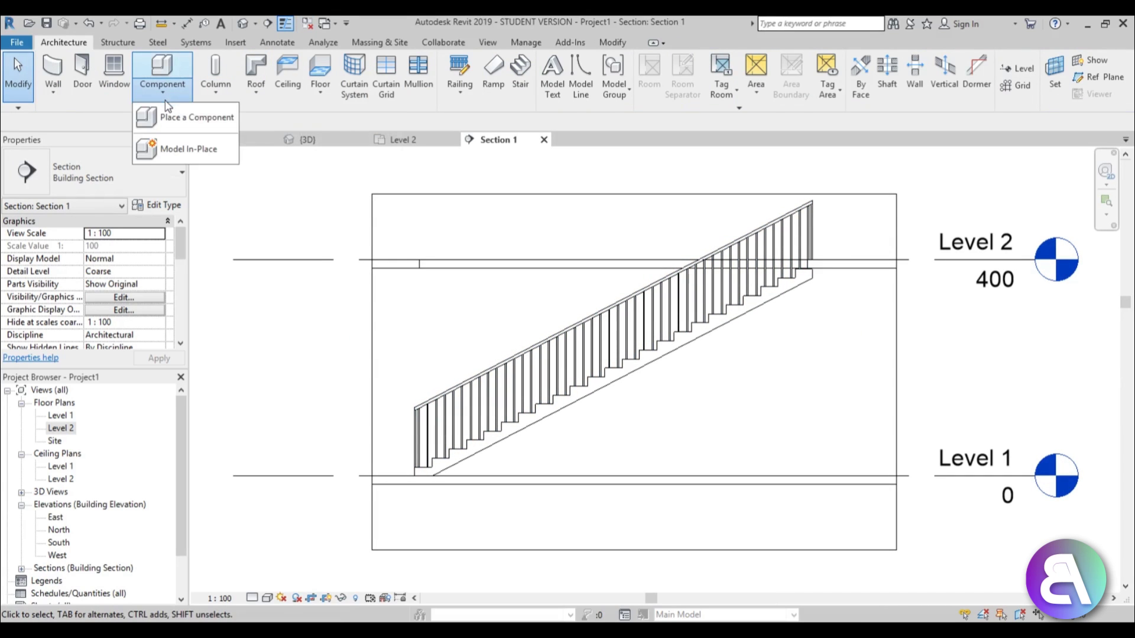
click(184, 157)
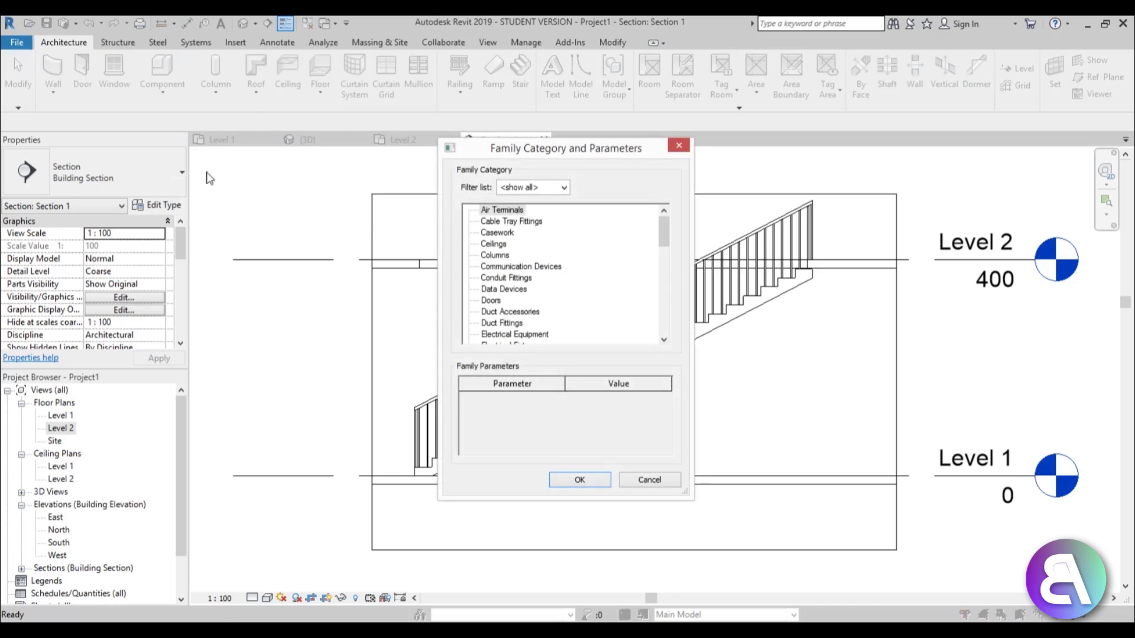
drag(665, 241, 668, 315)
click(491, 289)
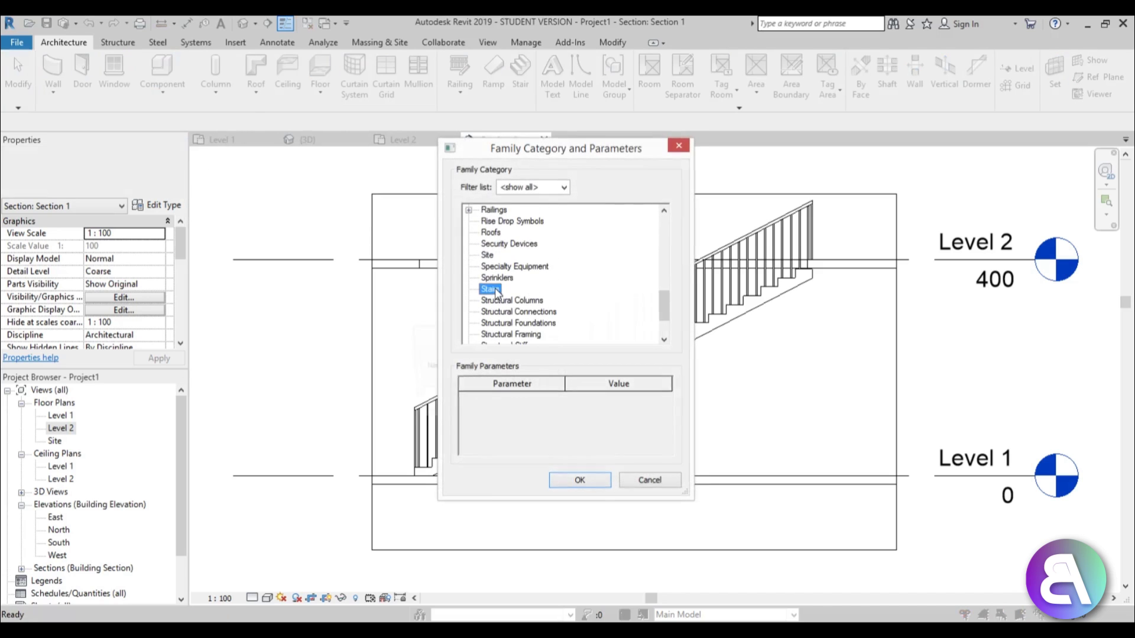
click(580, 480)
click(514, 403)
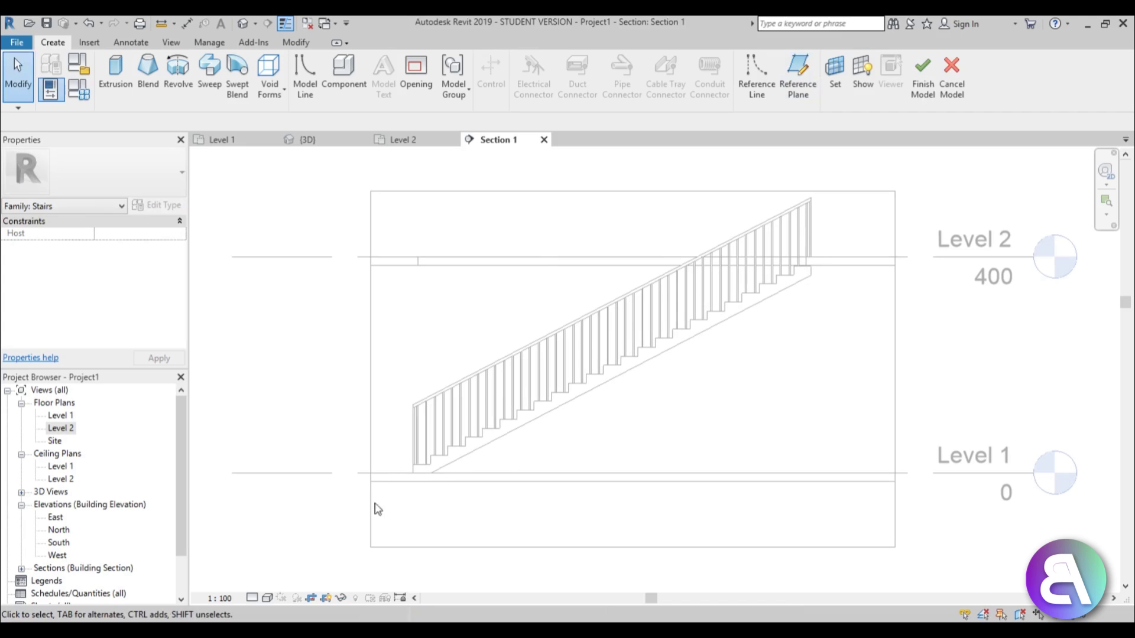
Step: In the Level 1 plan, draw a horizontal reference plane along the stair's centreline and name it "stairs profile"
double_click(65, 416)
scroll(565, 385, up, 1)
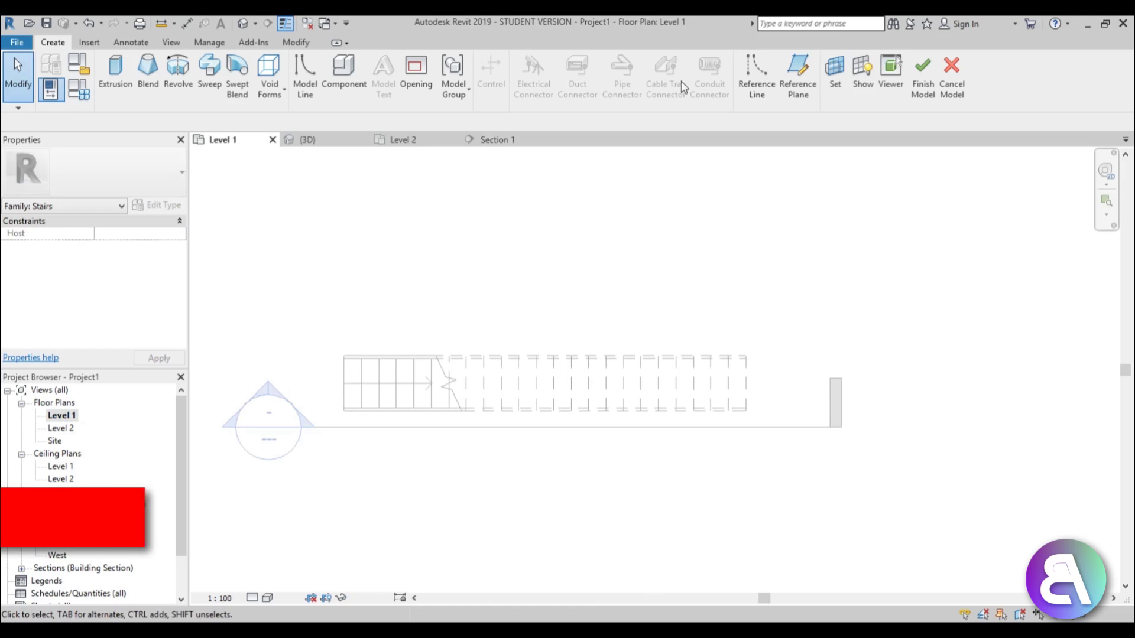
click(798, 100)
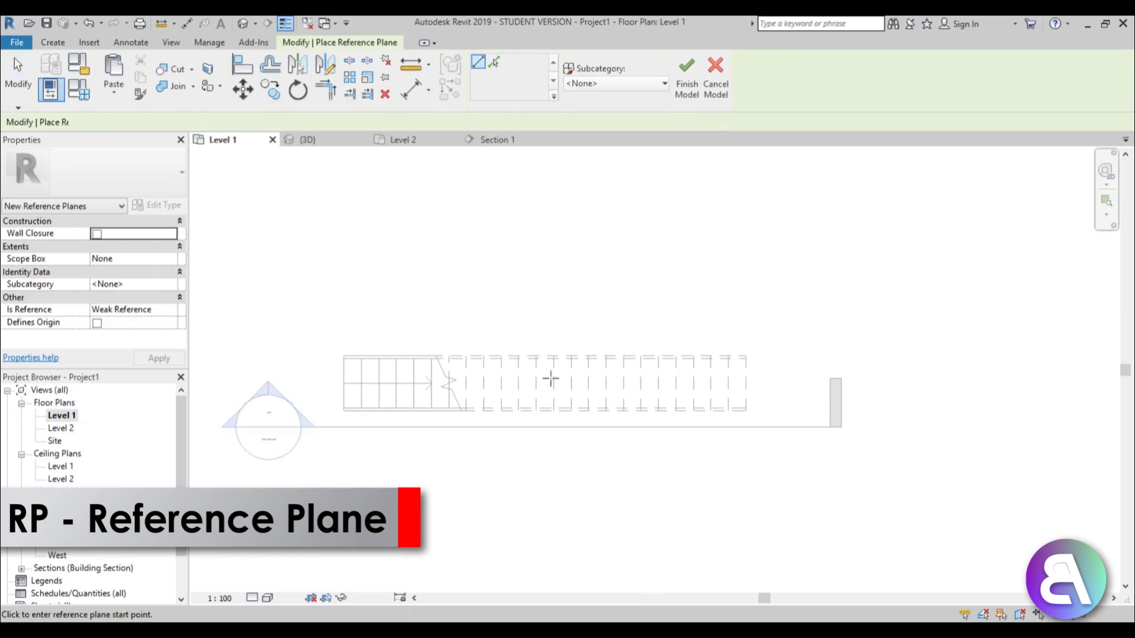
click(337, 383)
click(913, 383)
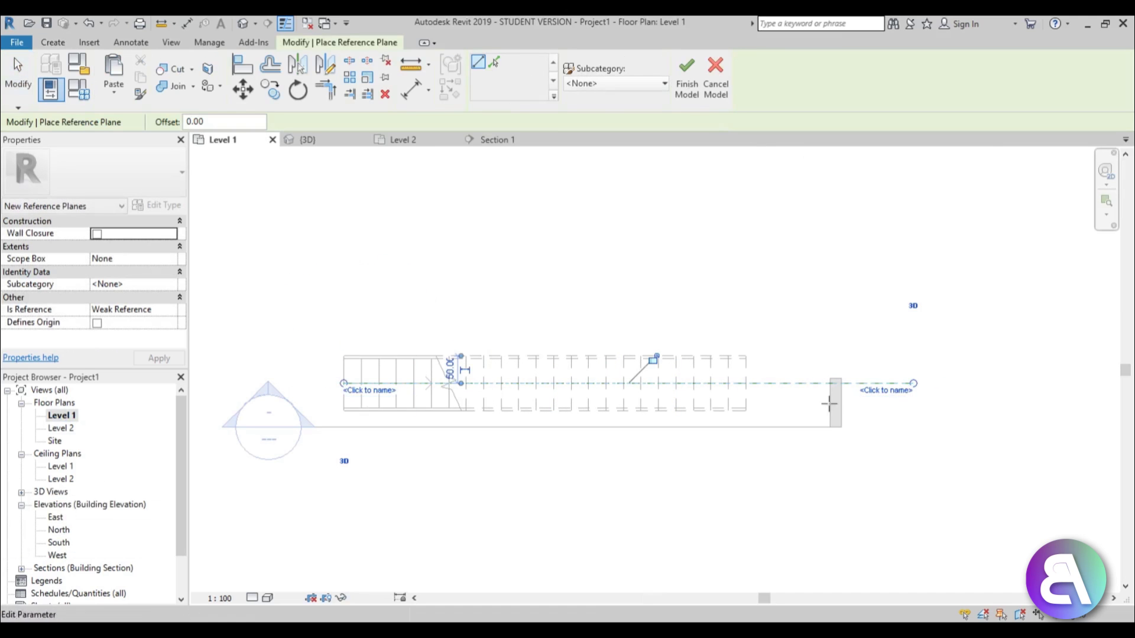
click(887, 390)
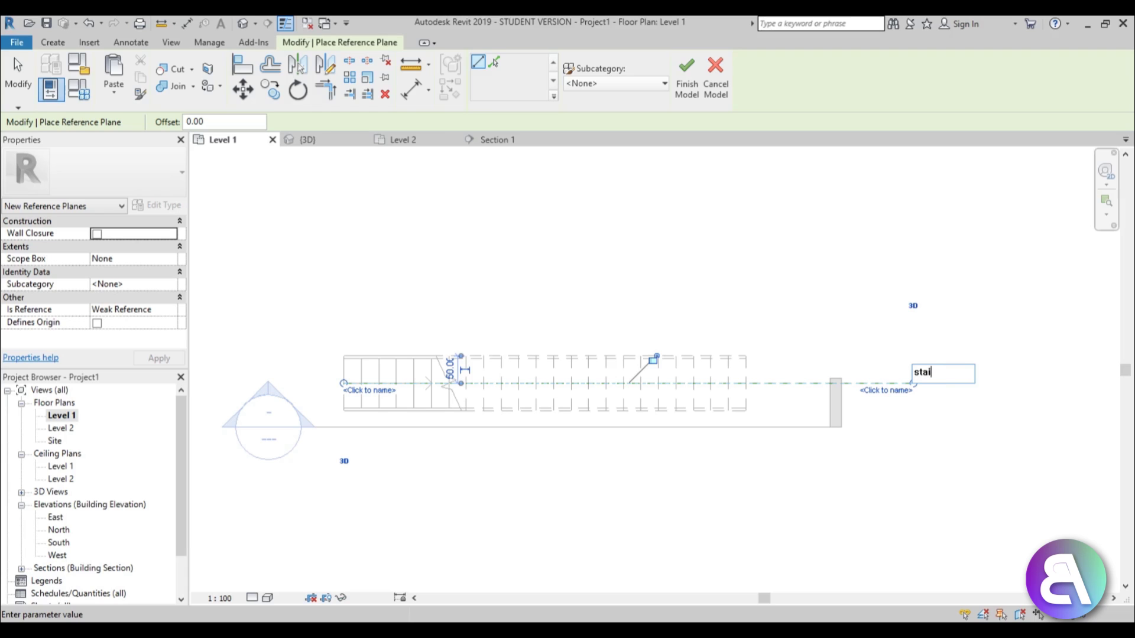
text(stairs profile)
key(Return)
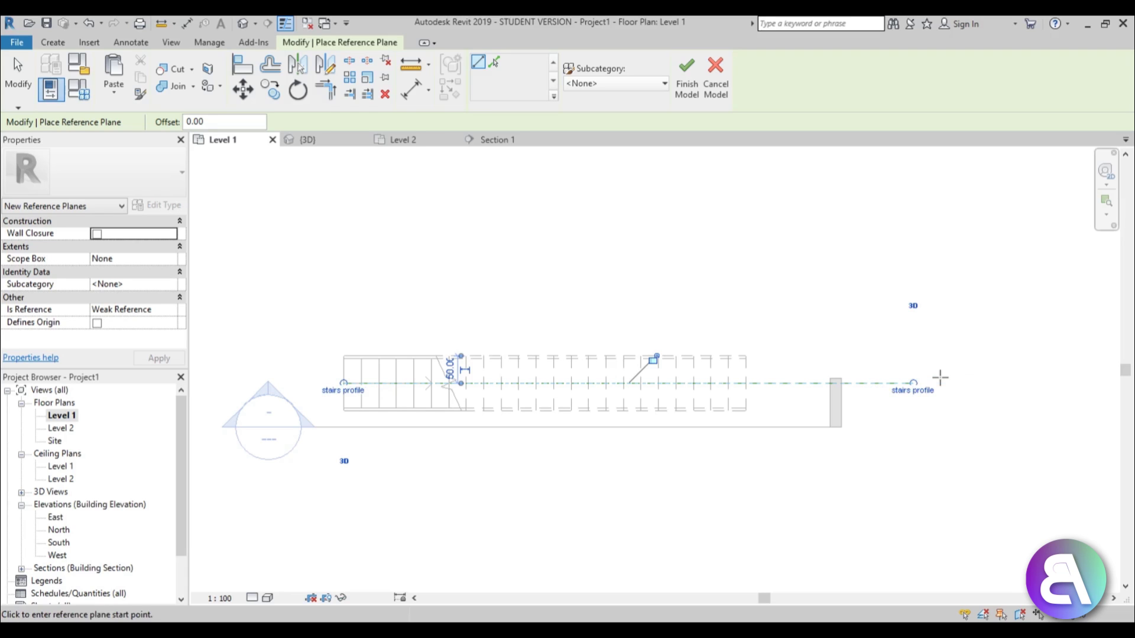
click(26, 75)
Step: Return to the section view and start an Extrusion on the work plane "Reference Plane : stairs profile"
scroll(463, 337, down, 2)
double_click(337, 348)
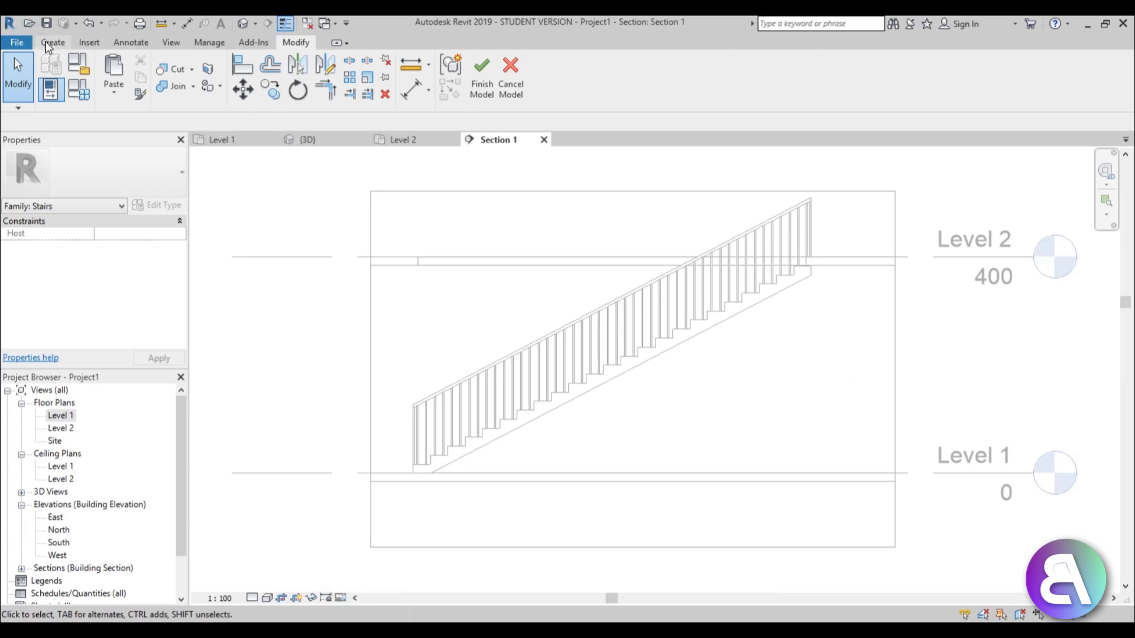
click(48, 45)
click(123, 90)
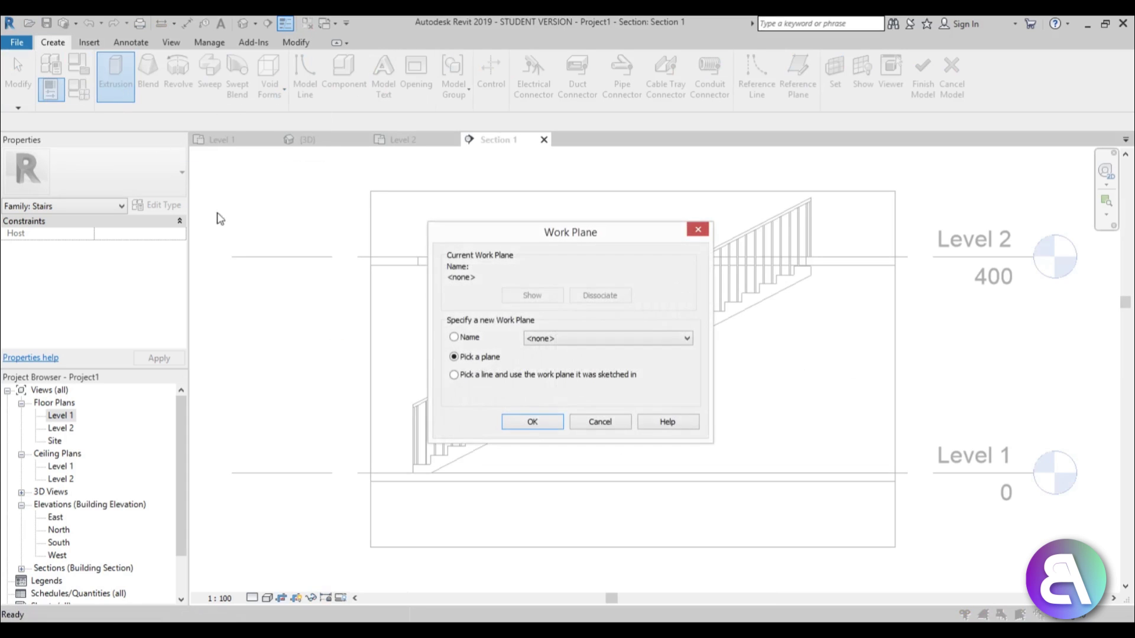
click(563, 346)
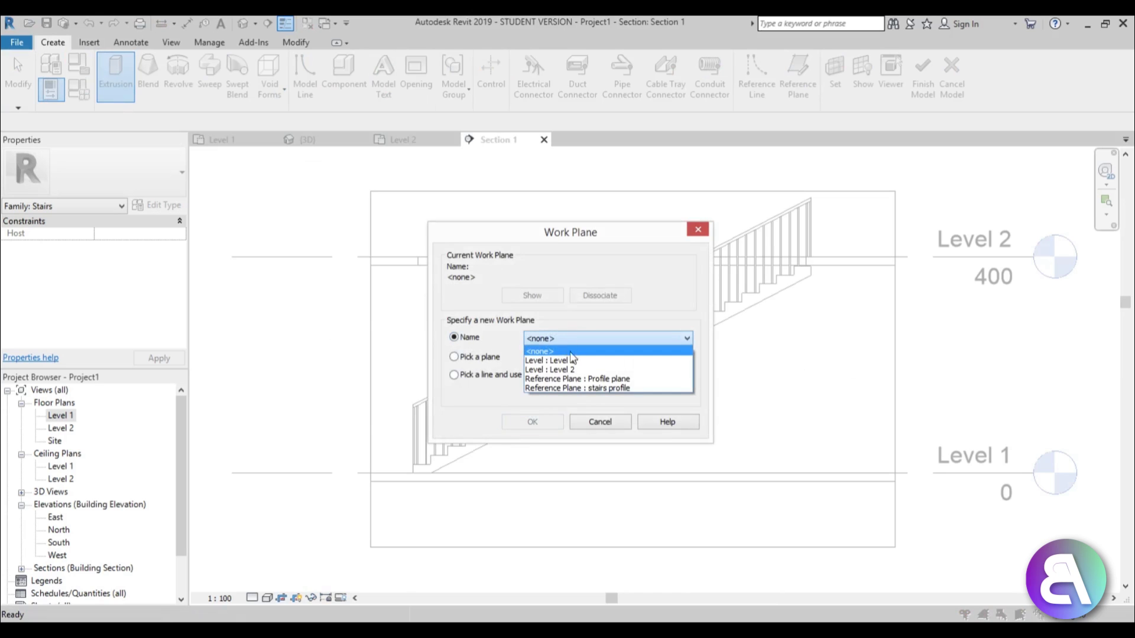
click(538, 389)
click(532, 422)
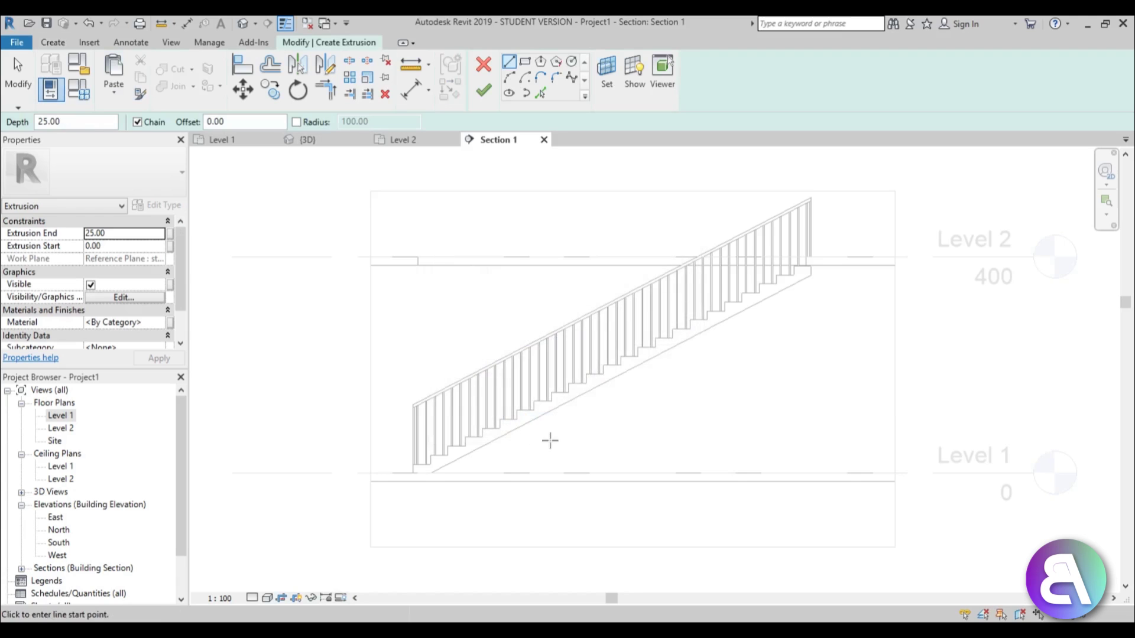
Step: Set the section view's visual style to Wireframe and turn off thin lines
scroll(550, 440, up, 3)
middle_drag(489, 349, 456, 361)
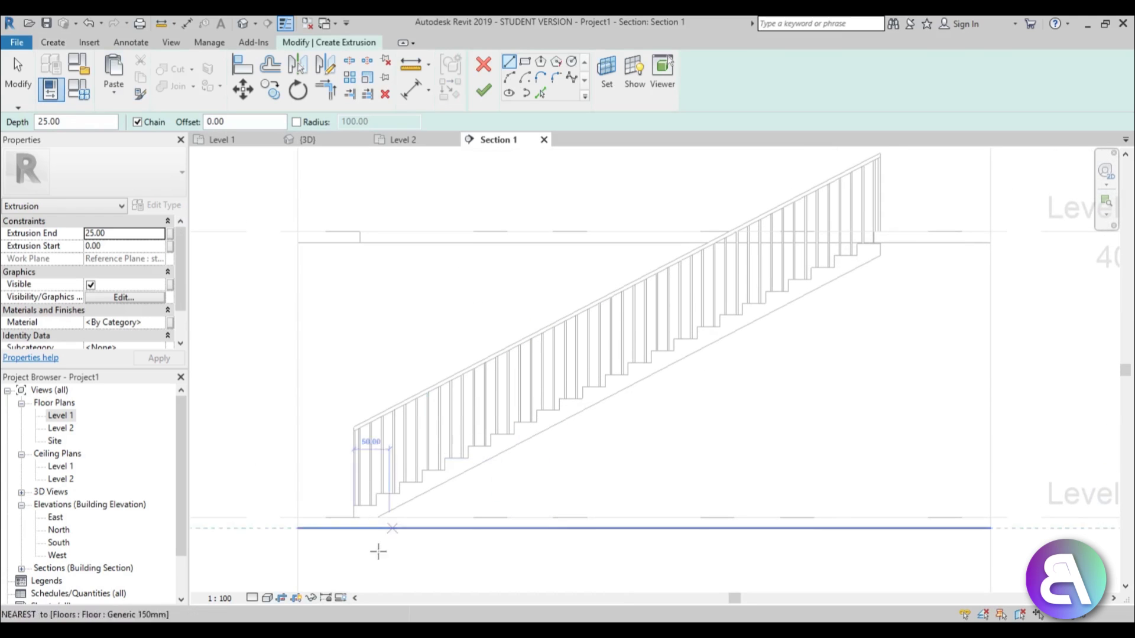
click(270, 583)
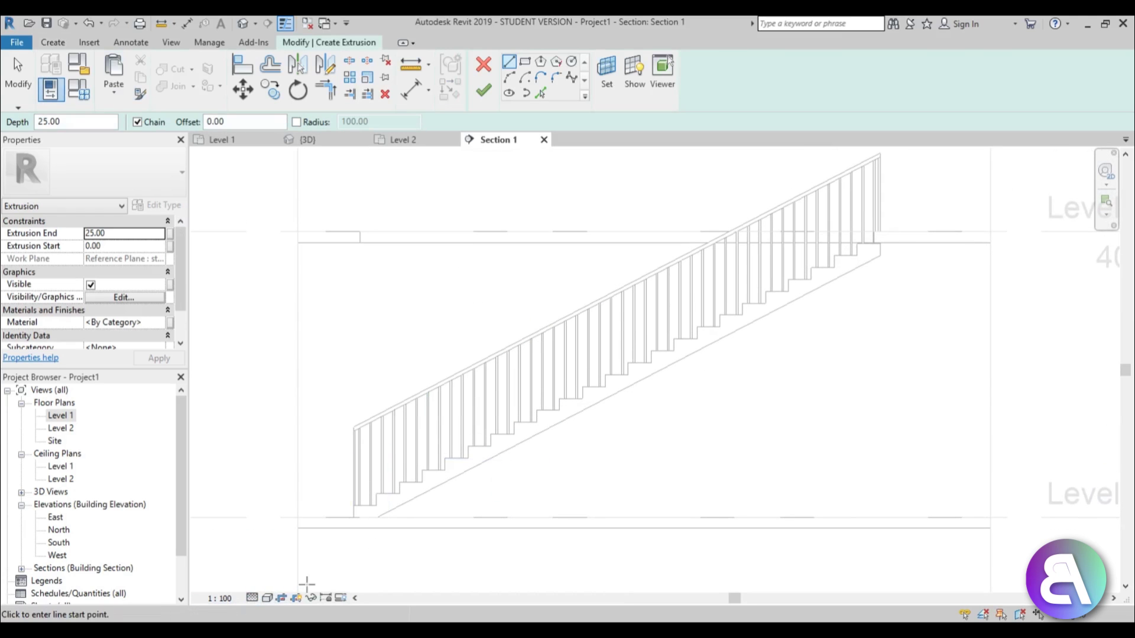
click(268, 597)
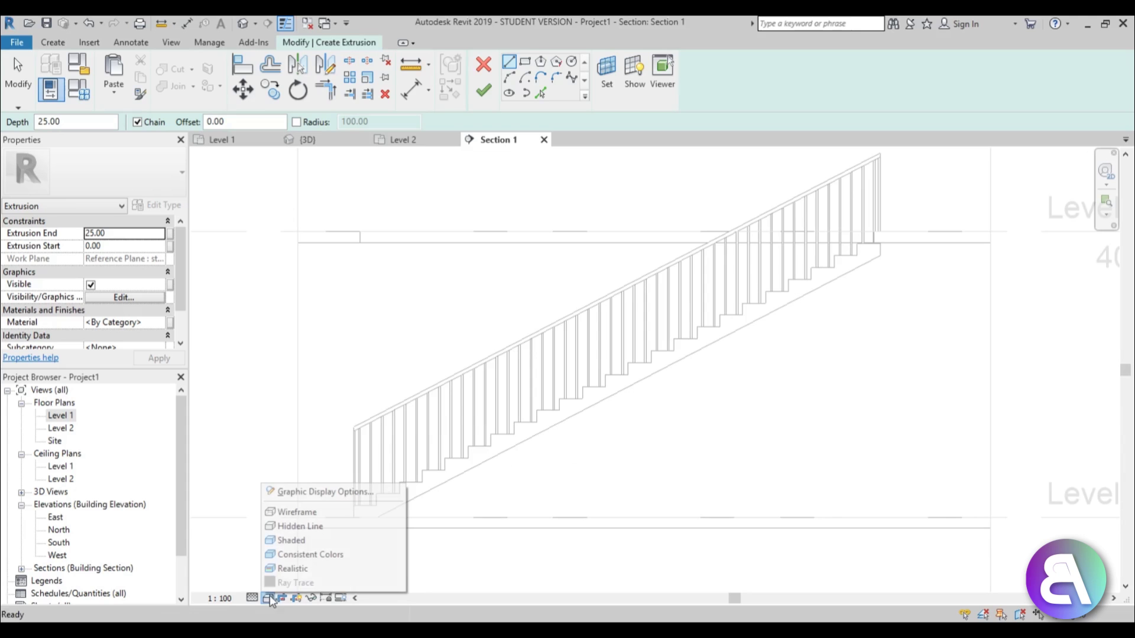
click(297, 512)
scroll(407, 240, up, 3)
scroll(407, 240, up, 2)
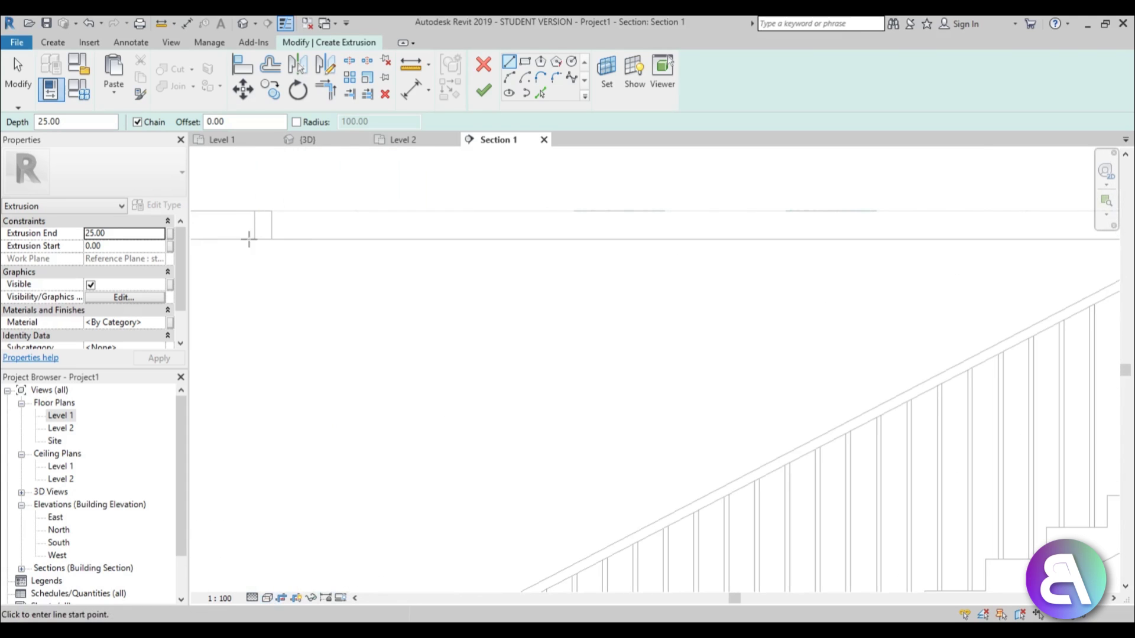
click(285, 25)
Step: Sketch a vertical line from the Level 2 floor's underside, above the stair's lower end, down past the Level 1 floor
scroll(388, 308, down, 2)
scroll(329, 236, up, 3)
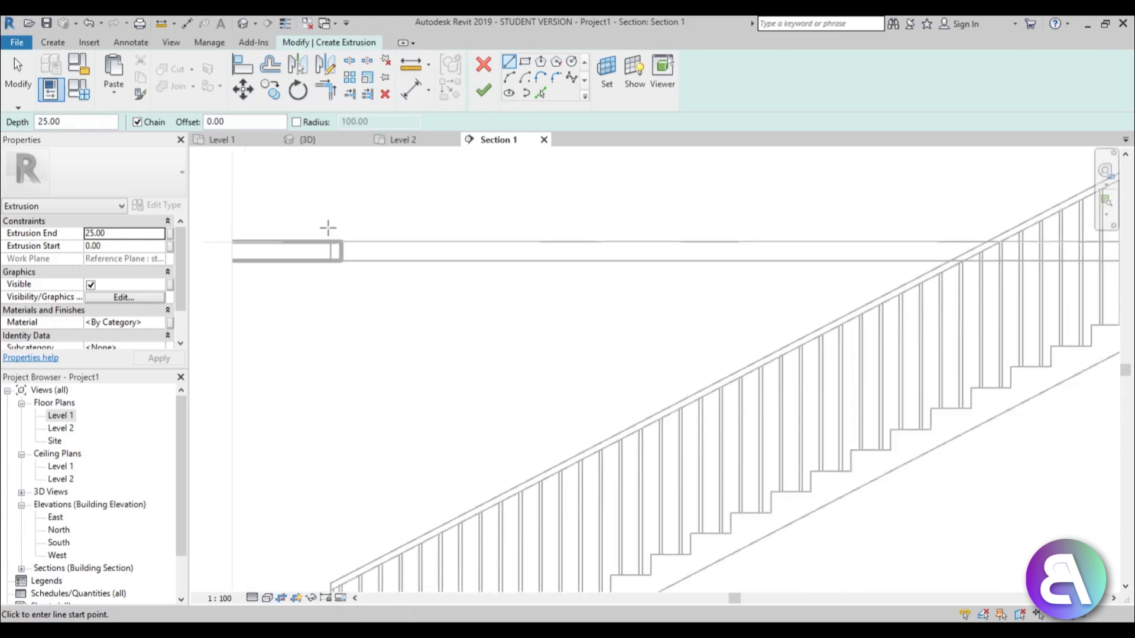
scroll(330, 253, up, 3)
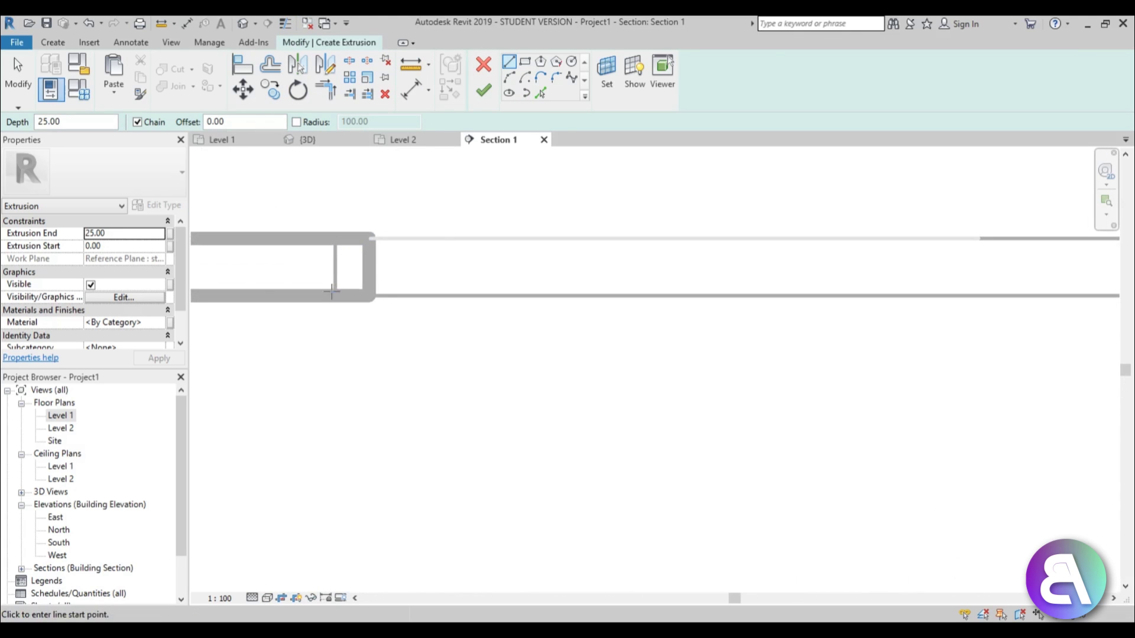
click(334, 292)
scroll(328, 367, down, 4)
scroll(332, 417, down, 3)
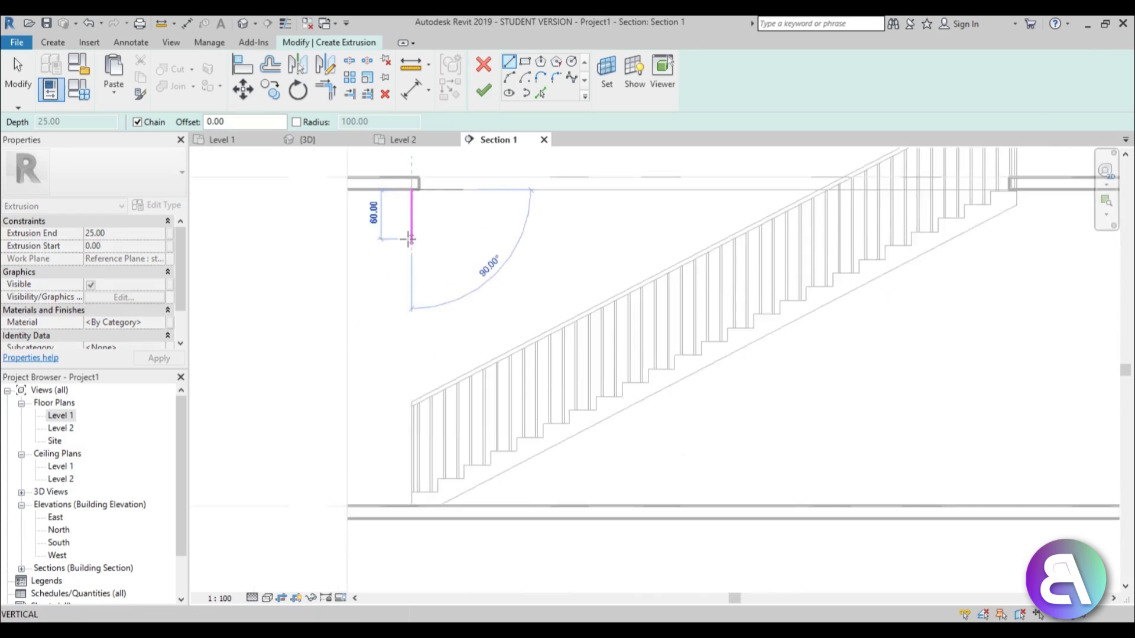
click(408, 503)
key(Escape)
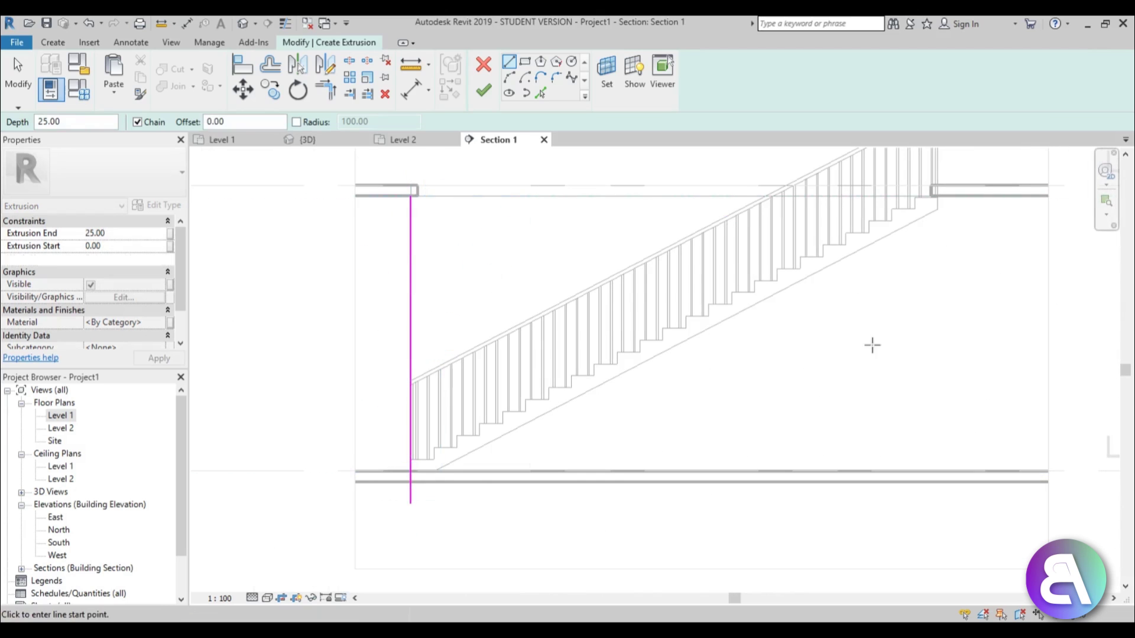
Step: Sketch a vertical guide line from the Level 2 floor's underside at the stair's upper end, down to about mid-storey
scroll(931, 197, up, 3)
click(931, 197)
scroll(931, 197, down, 4)
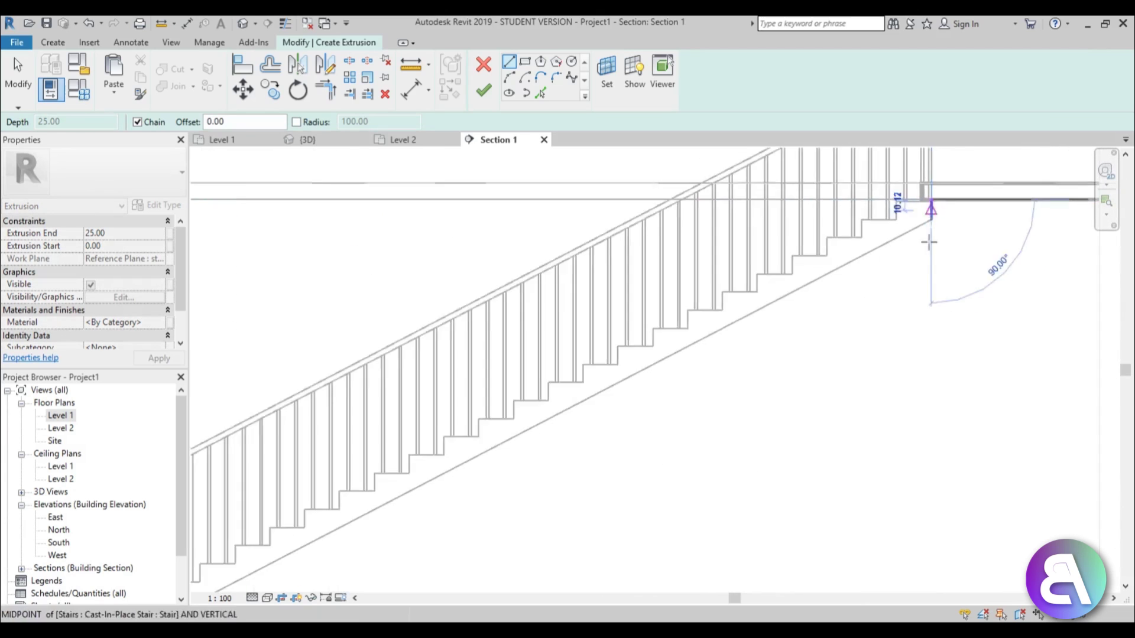
click(930, 395)
key(Escape)
Step: Sketch a vertical line about 33 cm high from Level 1 to the second tread, and a horizontal line about 64 cm along that tread
scroll(350, 524, up, 3)
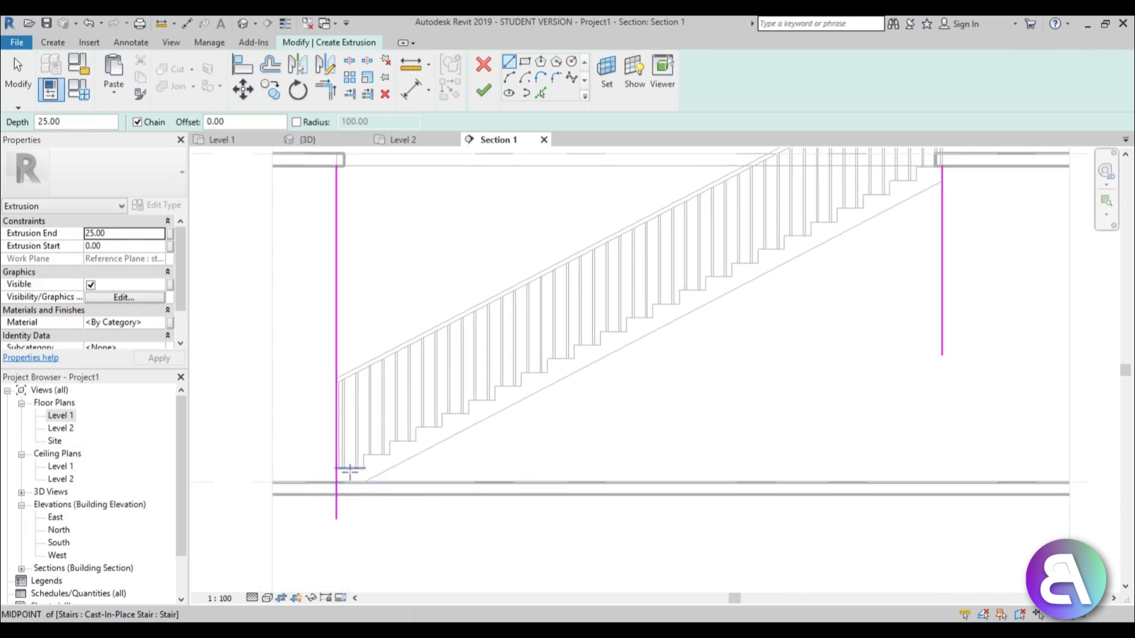
click(385, 428)
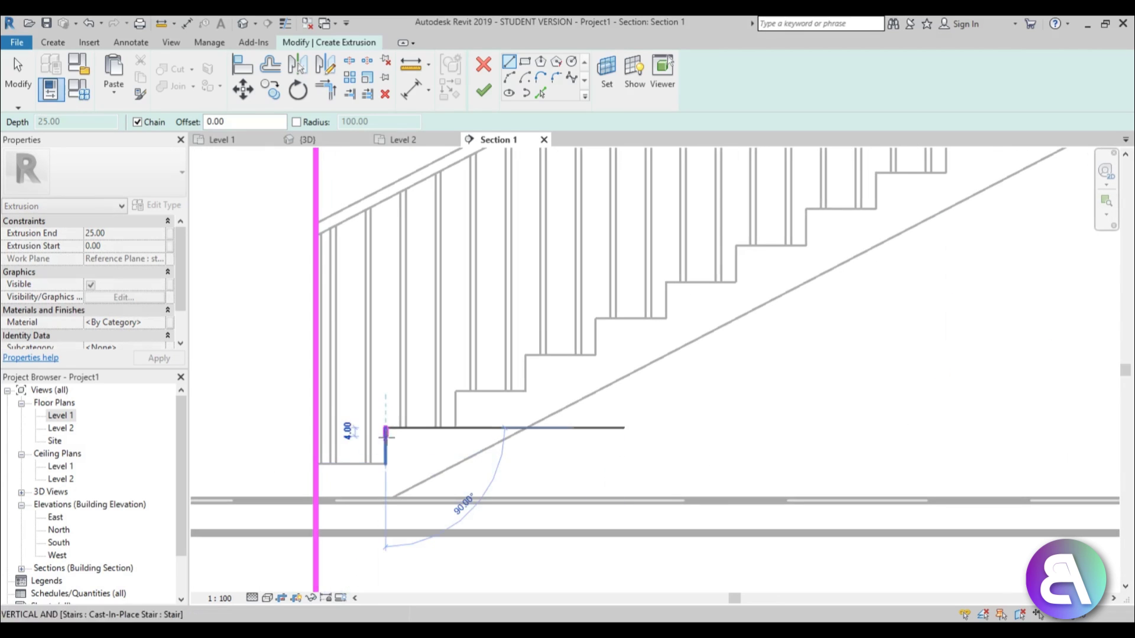
click(385, 501)
key(Escape)
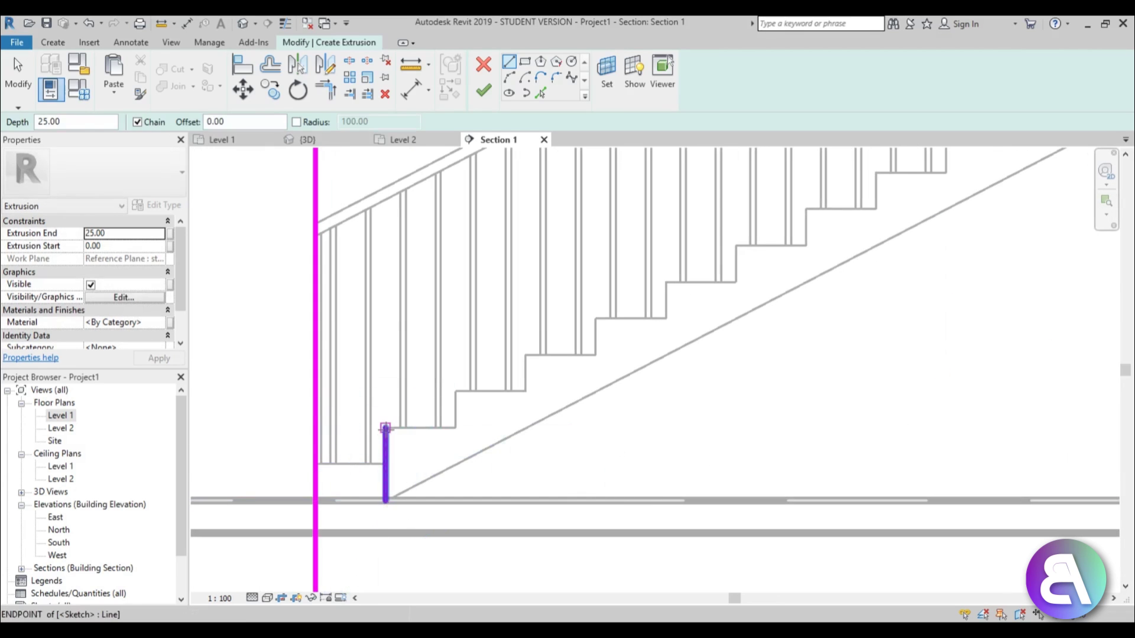
click(385, 428)
click(528, 428)
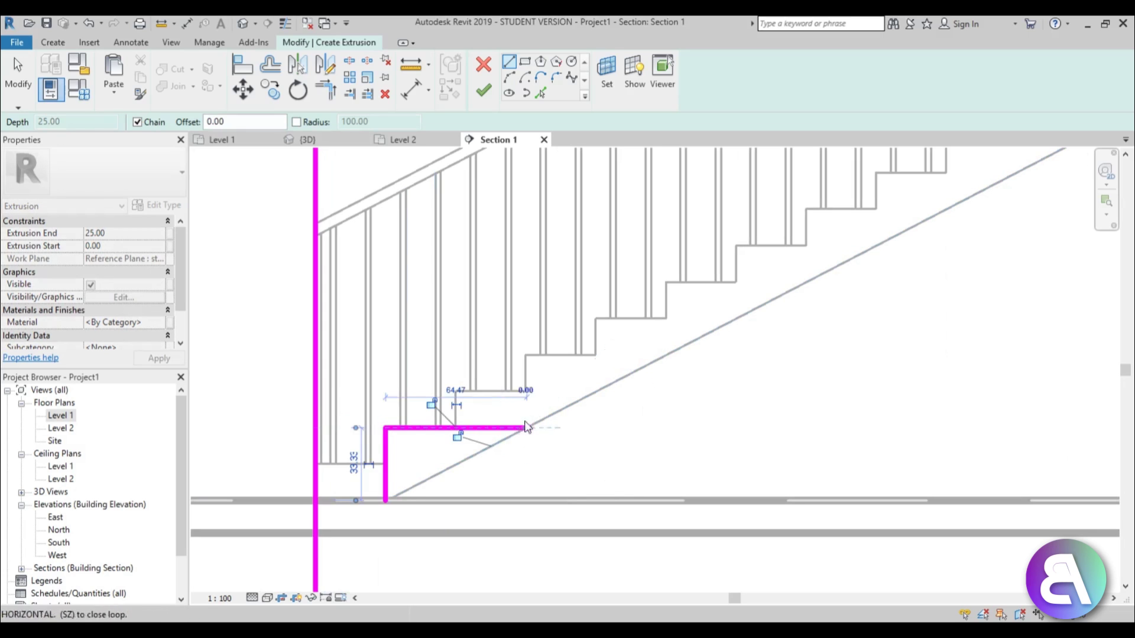
key(Escape)
click(525, 391)
click(525, 428)
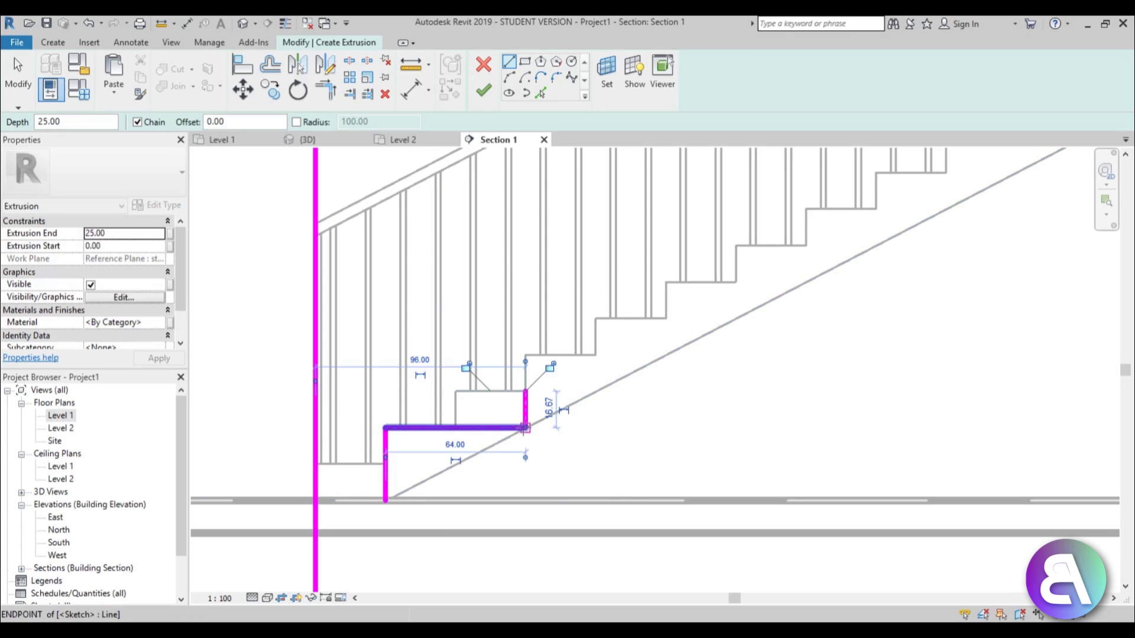
key(Escape)
key(Escape)
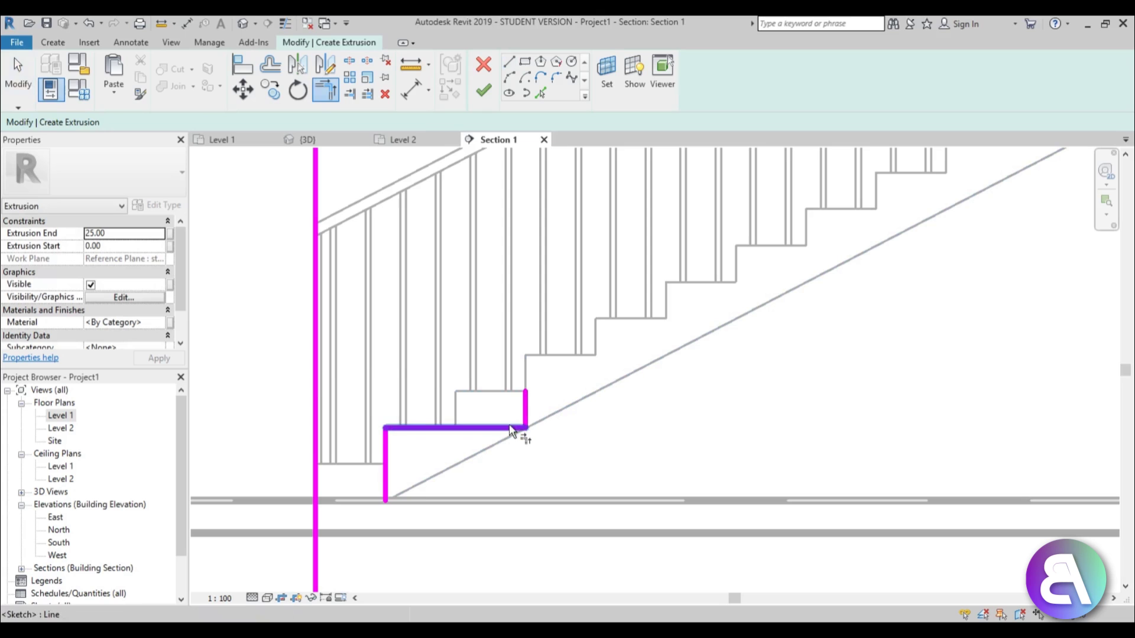
key(Escape)
click(525, 409)
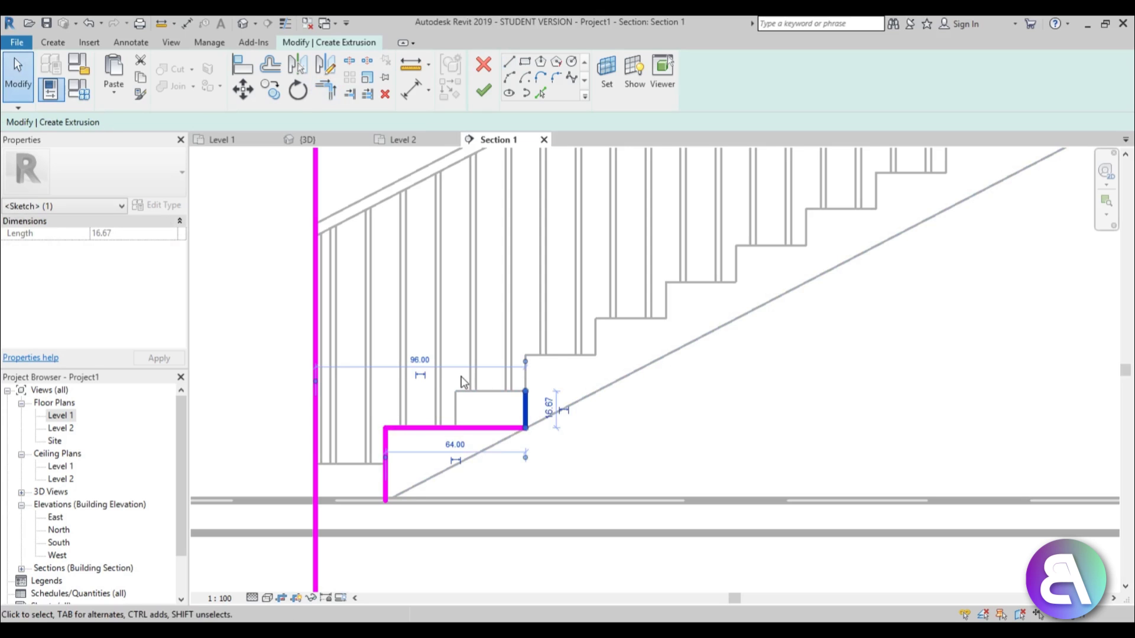
key(Delete)
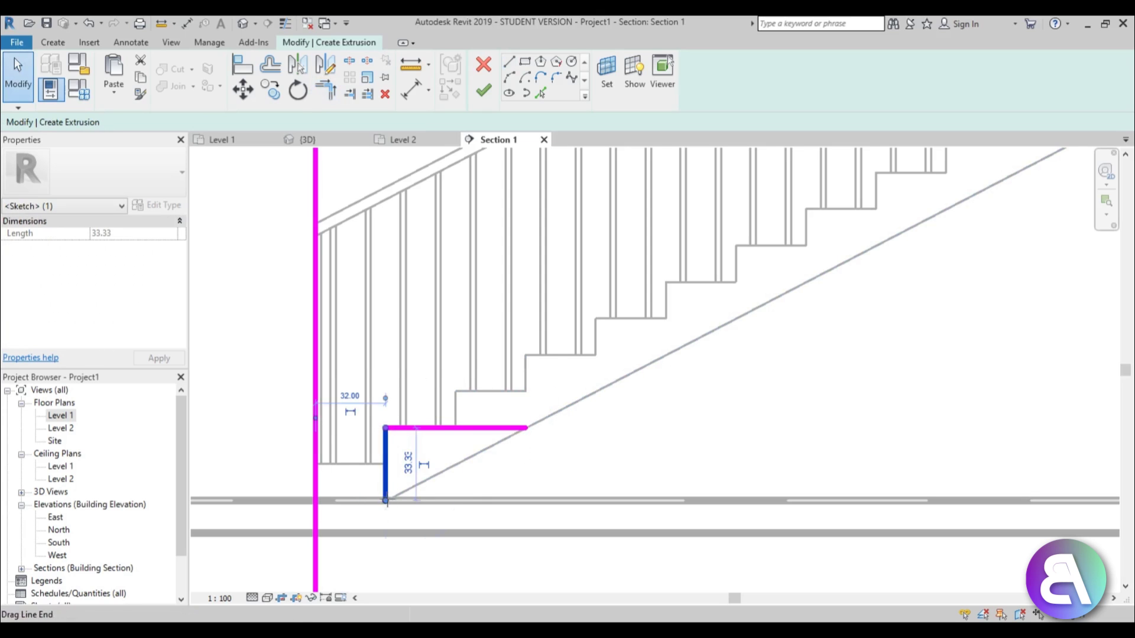
Step: Copy the riser and tread lines with Multiple enabled, using the riser's base as start point, onto the next two positions up the stair
click(461, 503)
click(386, 482)
click(405, 509)
scroll(404, 510, up, 3)
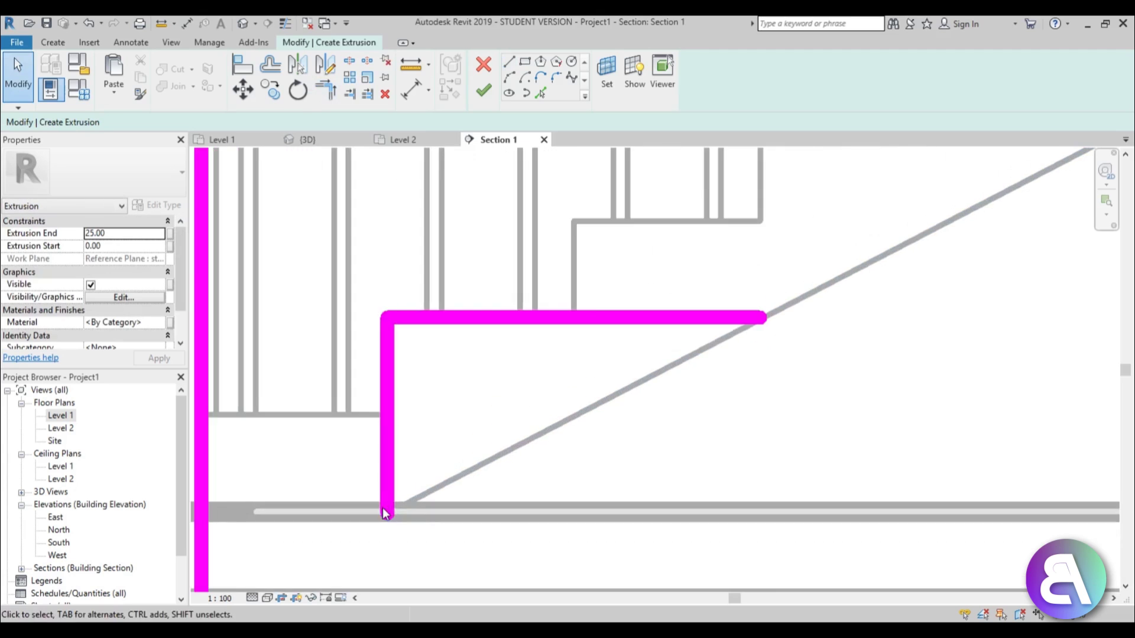
scroll(385, 515, up, 3)
scroll(398, 539, down, 3)
drag(428, 473, 349, 345)
scroll(385, 384, down, 3)
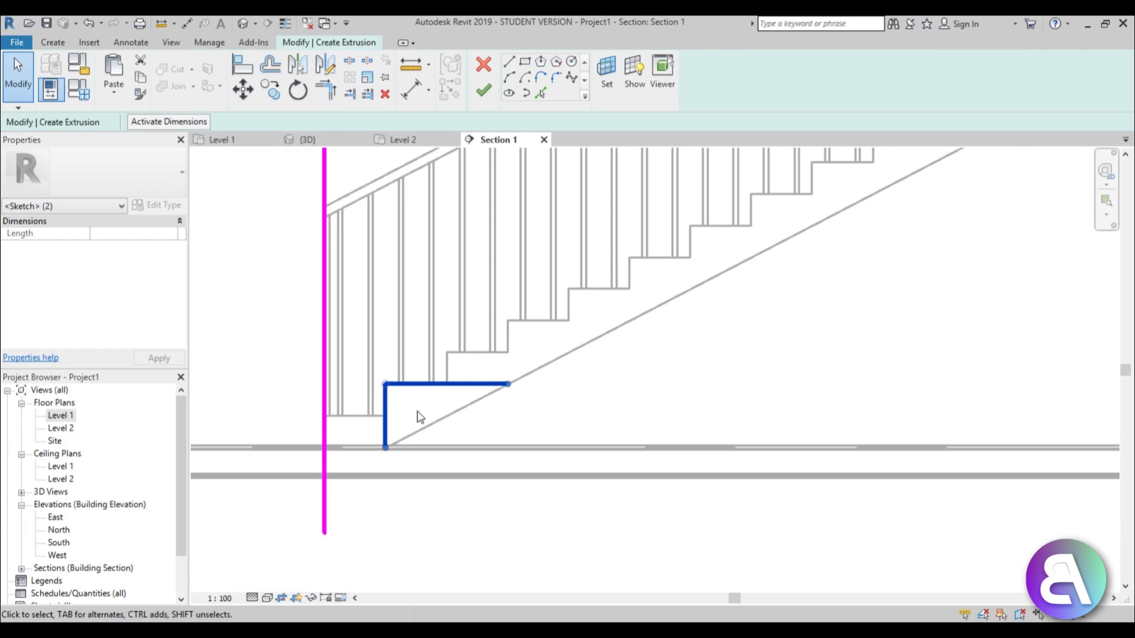
key(c)
key(o)
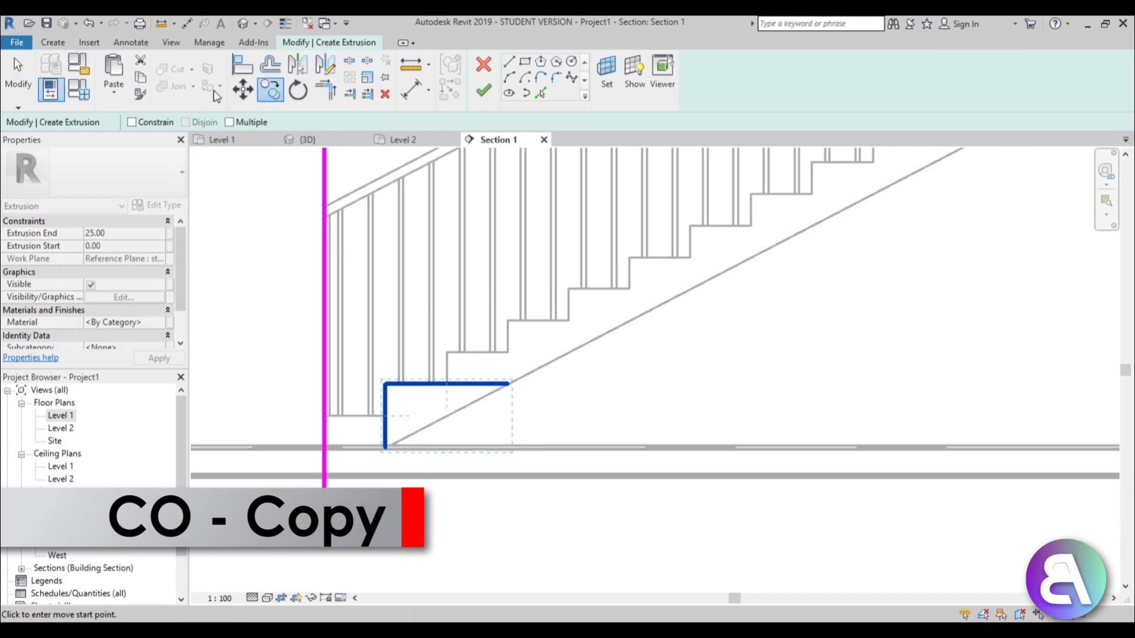
click(248, 122)
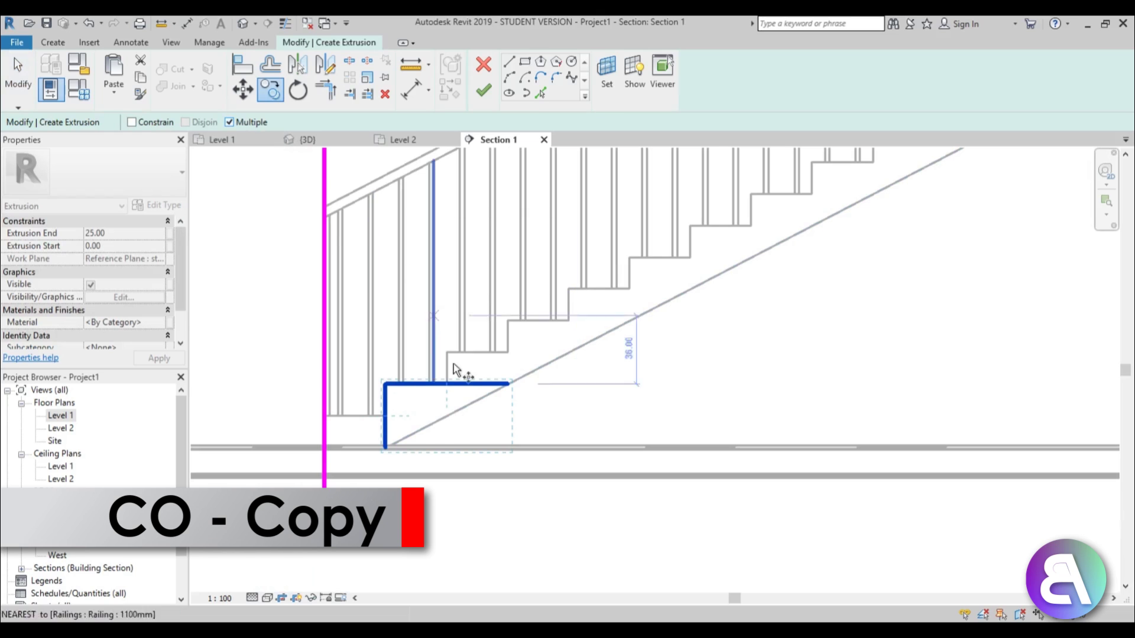
click(387, 447)
click(507, 384)
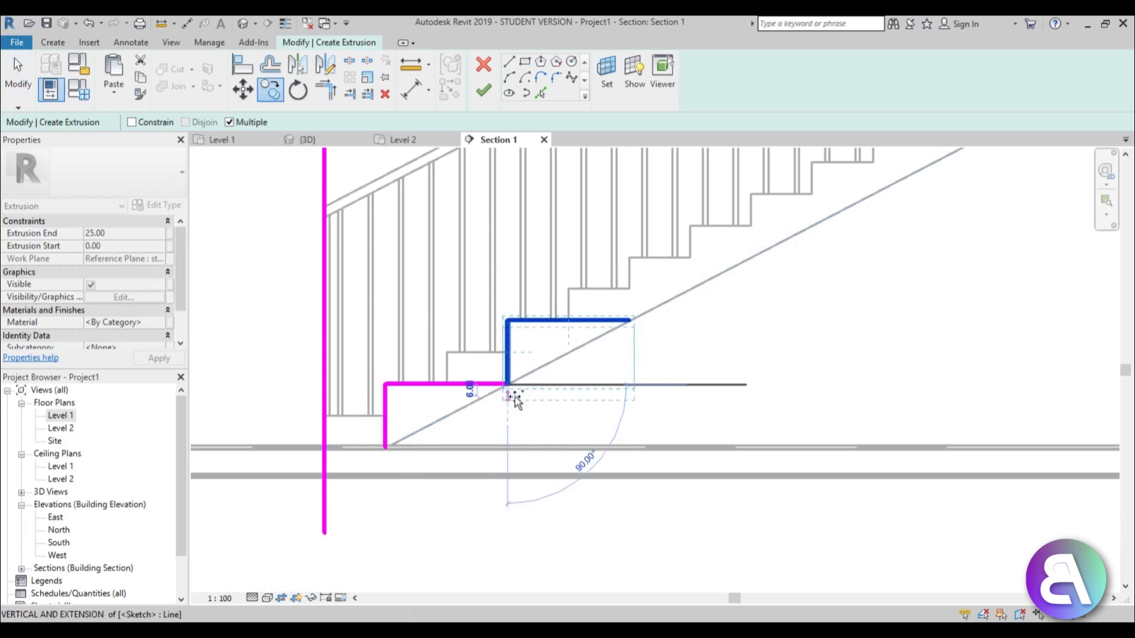
click(628, 323)
Step: Continue placing copies of the riser and tread lines end to end up the stair to the vertical guide at its upper end
scroll(714, 347, up, 2)
middle_drag(715, 347, 443, 411)
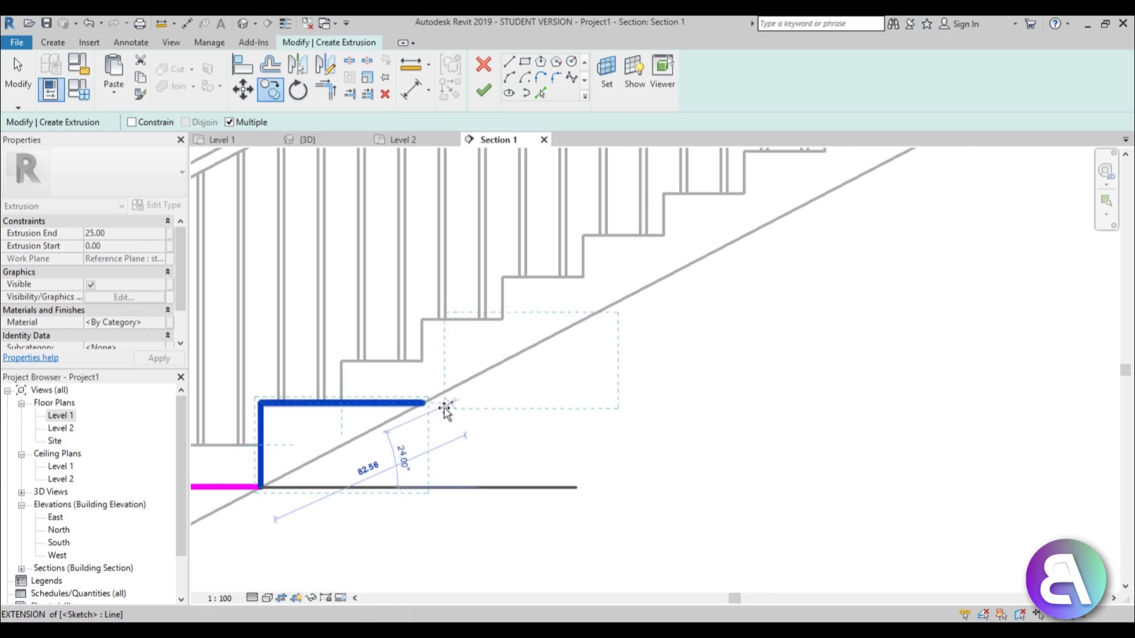
click(427, 406)
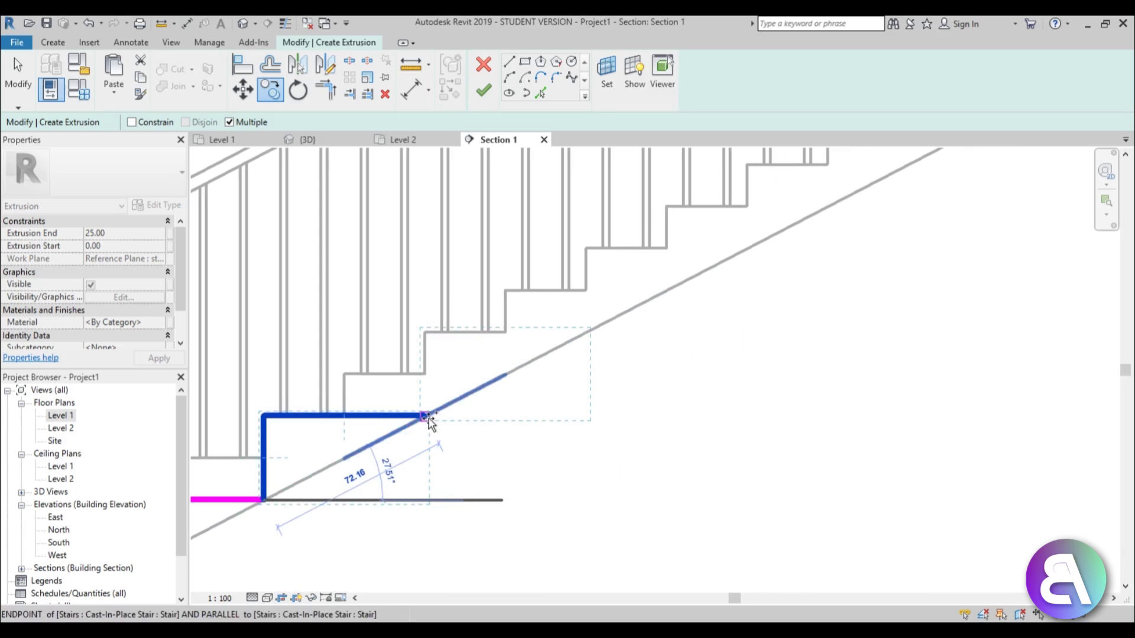
click(587, 332)
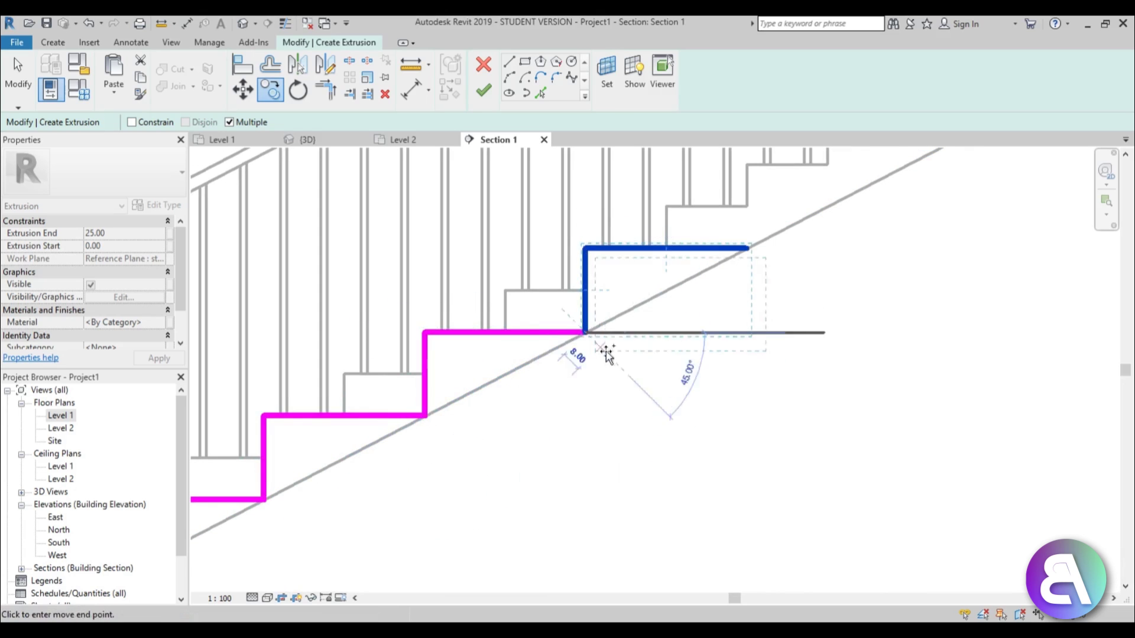
middle_drag(609, 357, 416, 585)
click(479, 418)
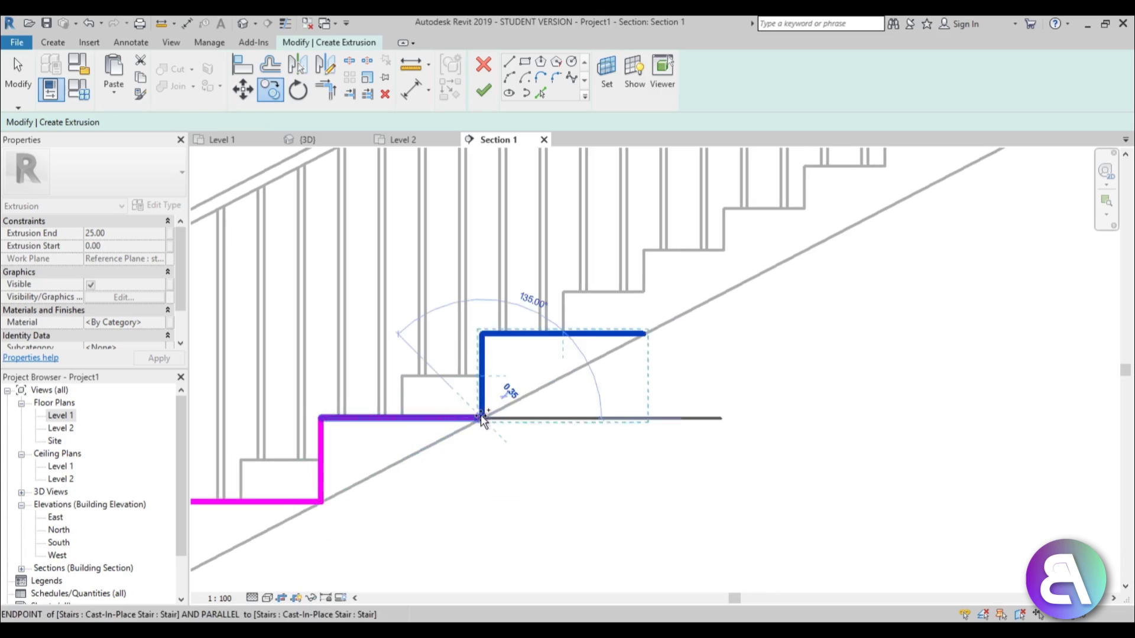
click(642, 333)
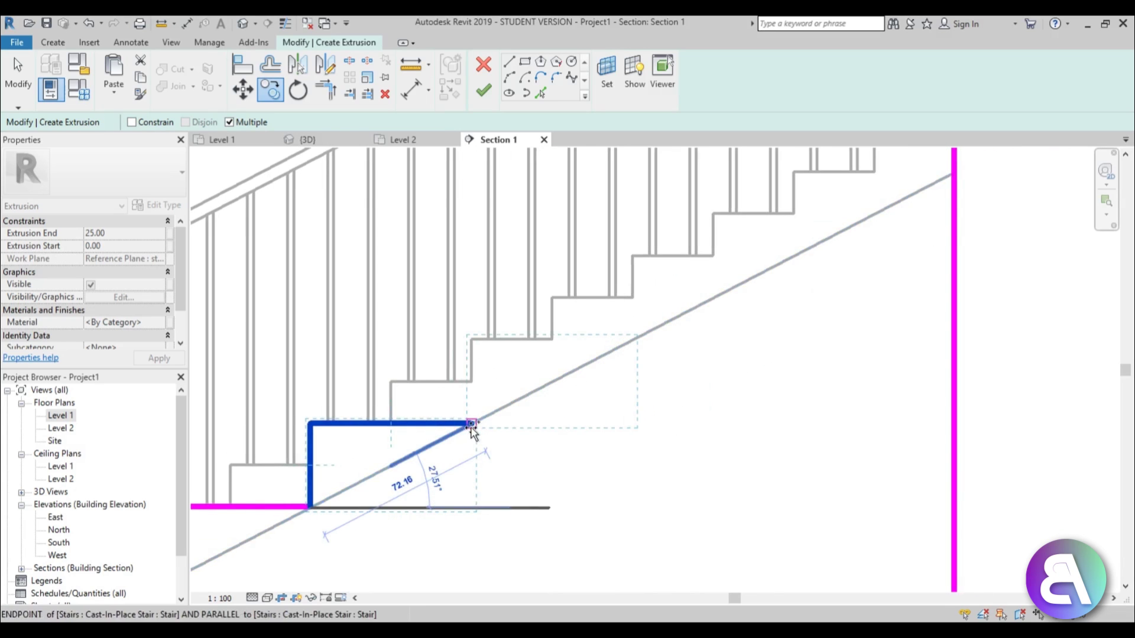
click(471, 423)
click(630, 338)
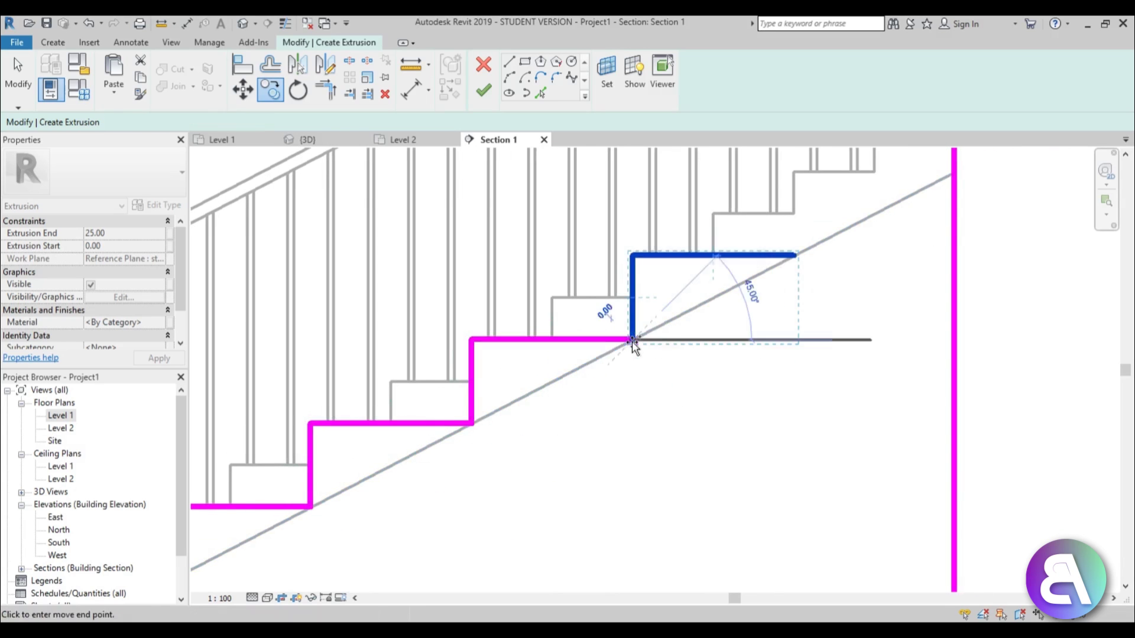
click(795, 254)
middle_drag(798, 264, 570, 477)
key(Escape)
key(Escape)
scroll(649, 382, down, 6)
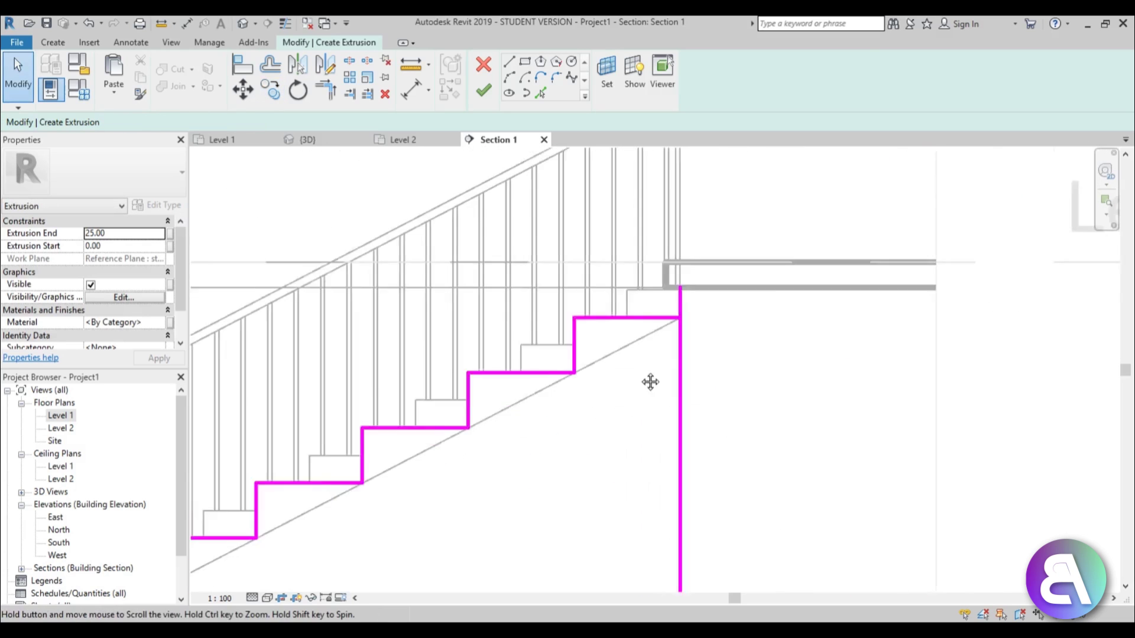
Step: Copy the whole stepped line, without the vertical guides, diagonally down and right to form a parallel stepped line beneath the stair
middle_drag(680, 440, 651, 409)
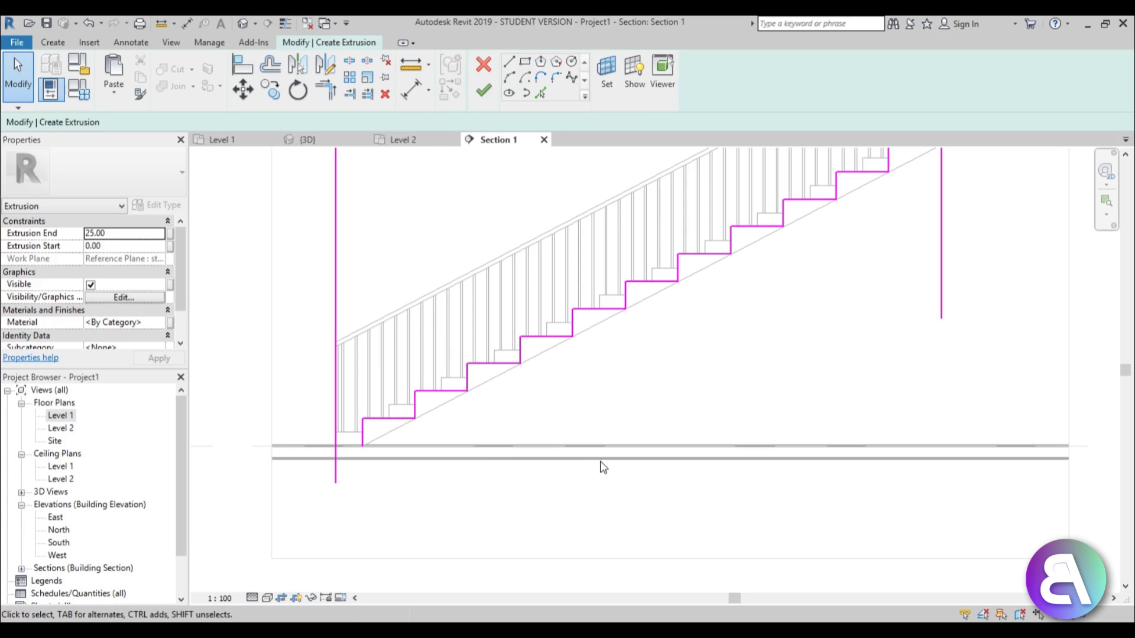
scroll(603, 467, down, 3)
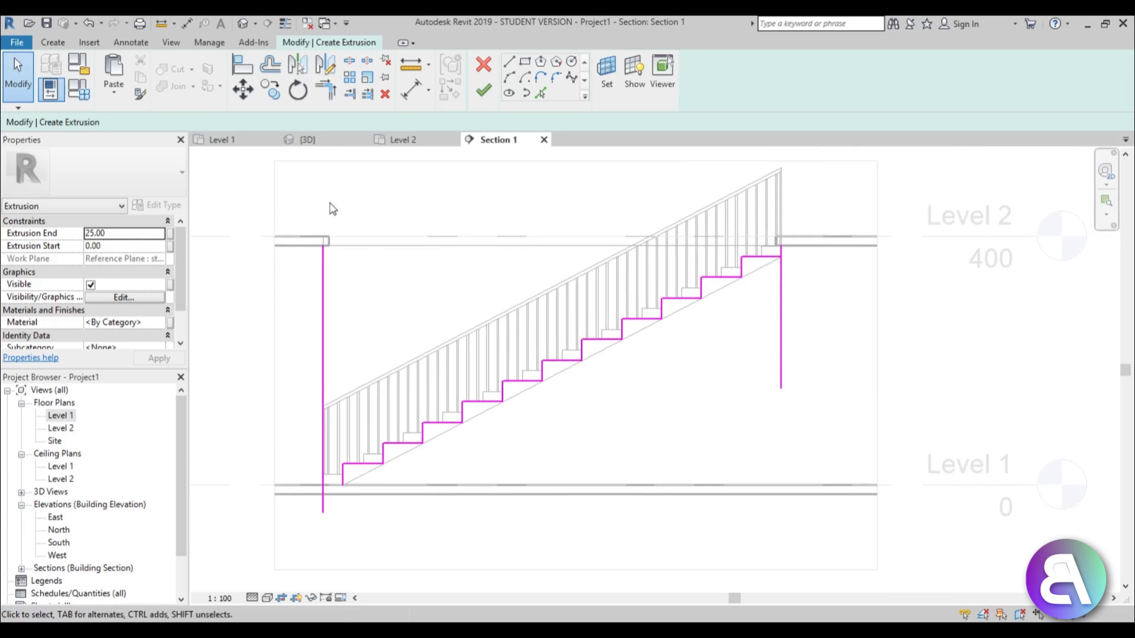
mouse_move(333, 209)
mouse_down()
mouse_move(433, 376)
mouse_move(749, 559)
mouse_move(790, 519)
mouse_up()
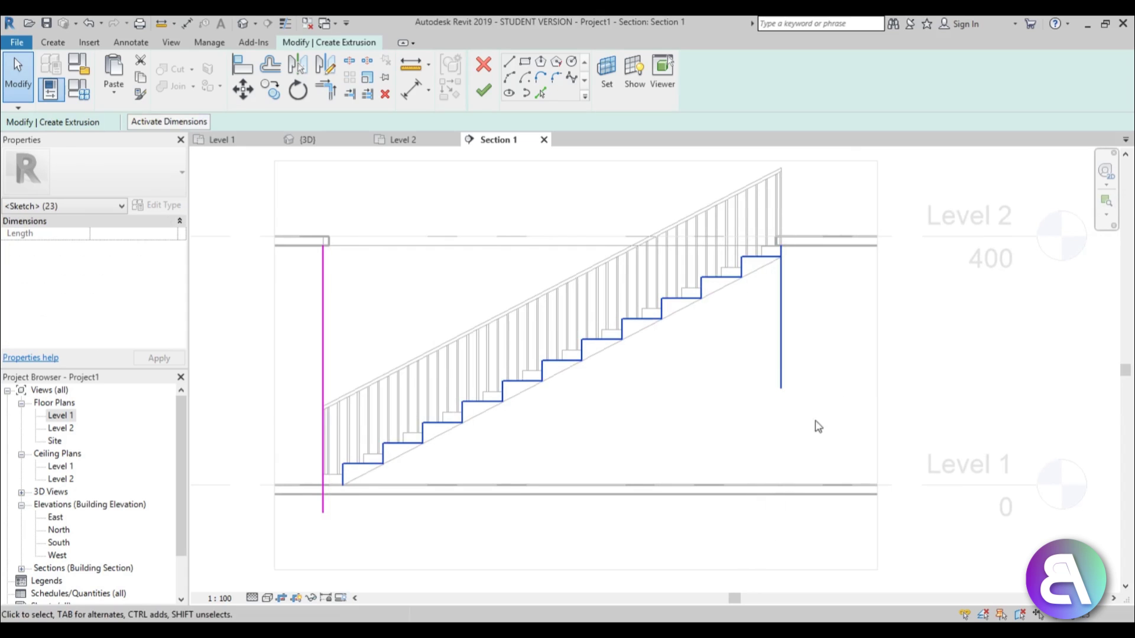
shift+click(782, 365)
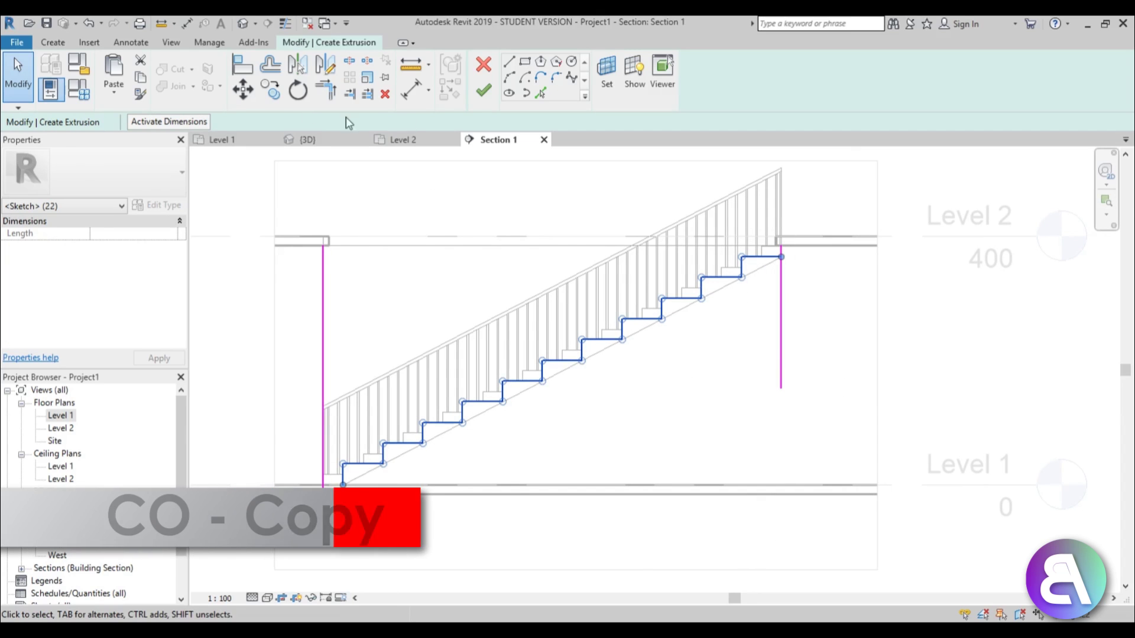
click(271, 91)
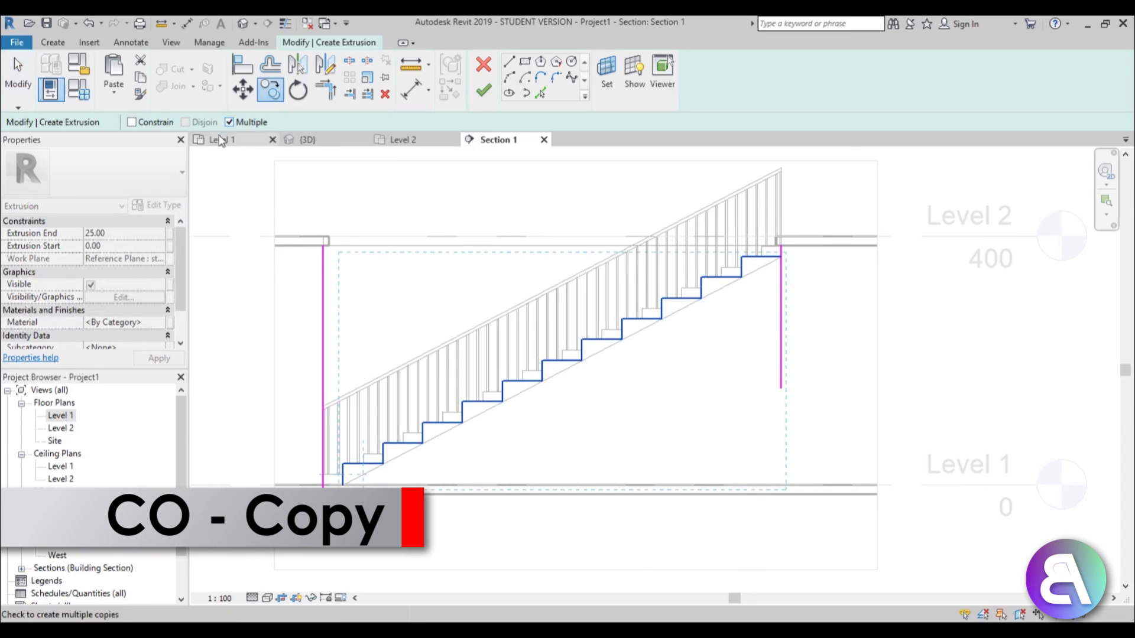
scroll(541, 383, up, 2)
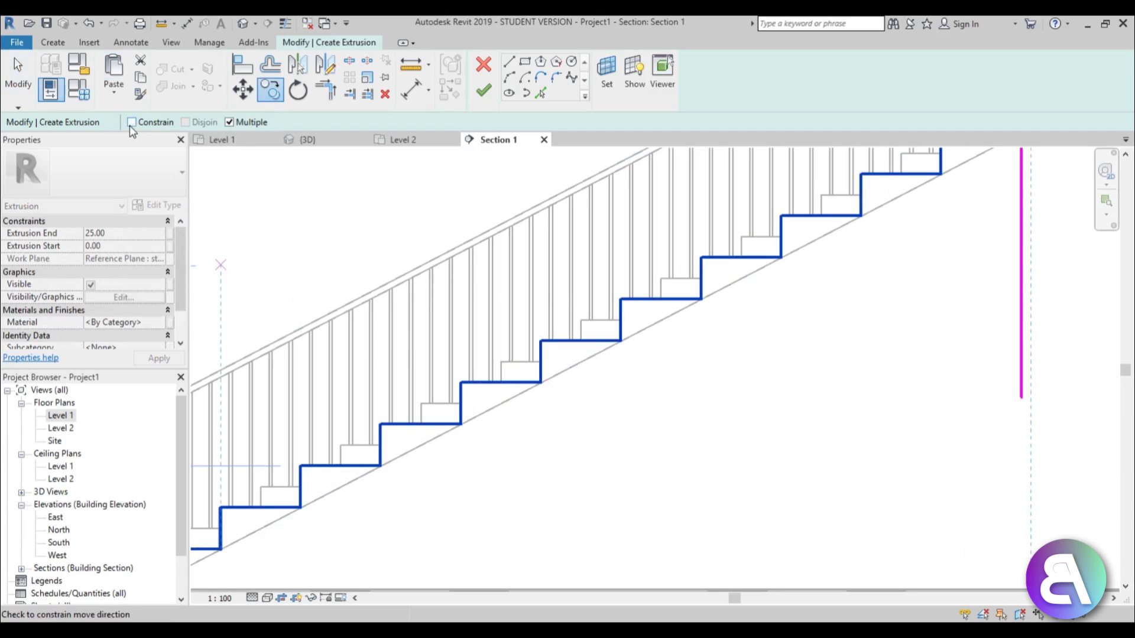
click(541, 383)
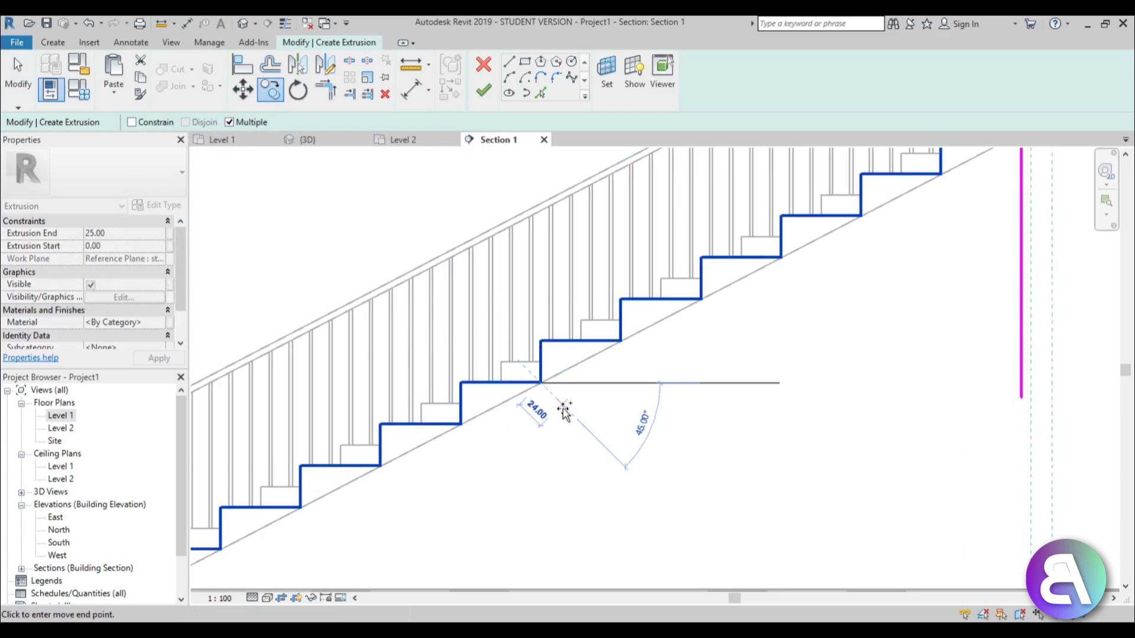
click(574, 440)
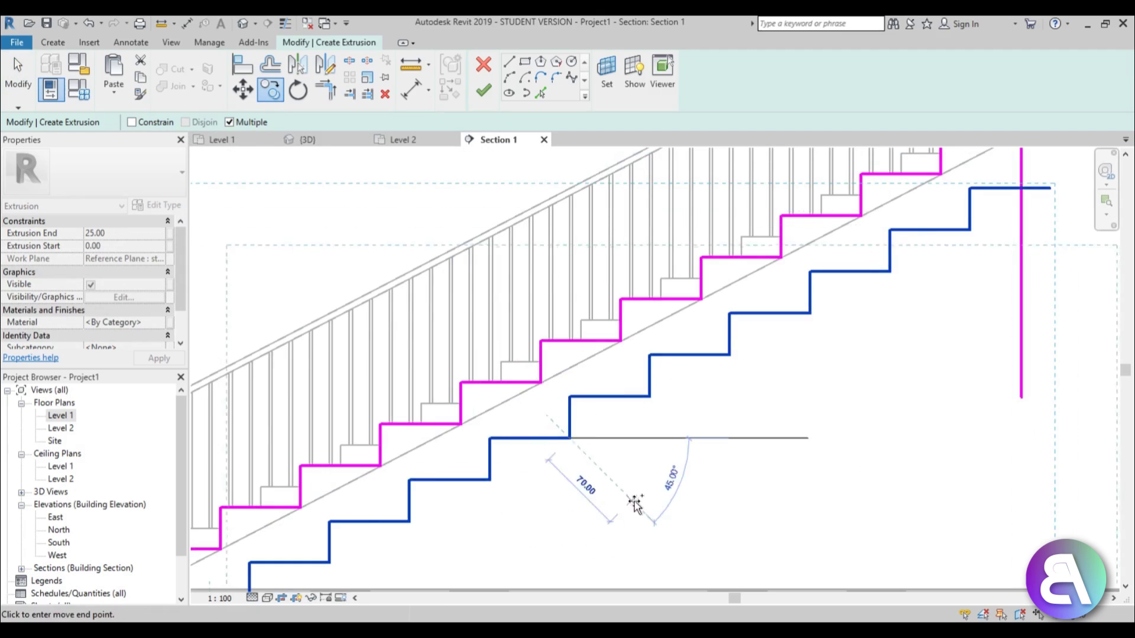
scroll(646, 496, down, 2)
scroll(698, 378, up, 1)
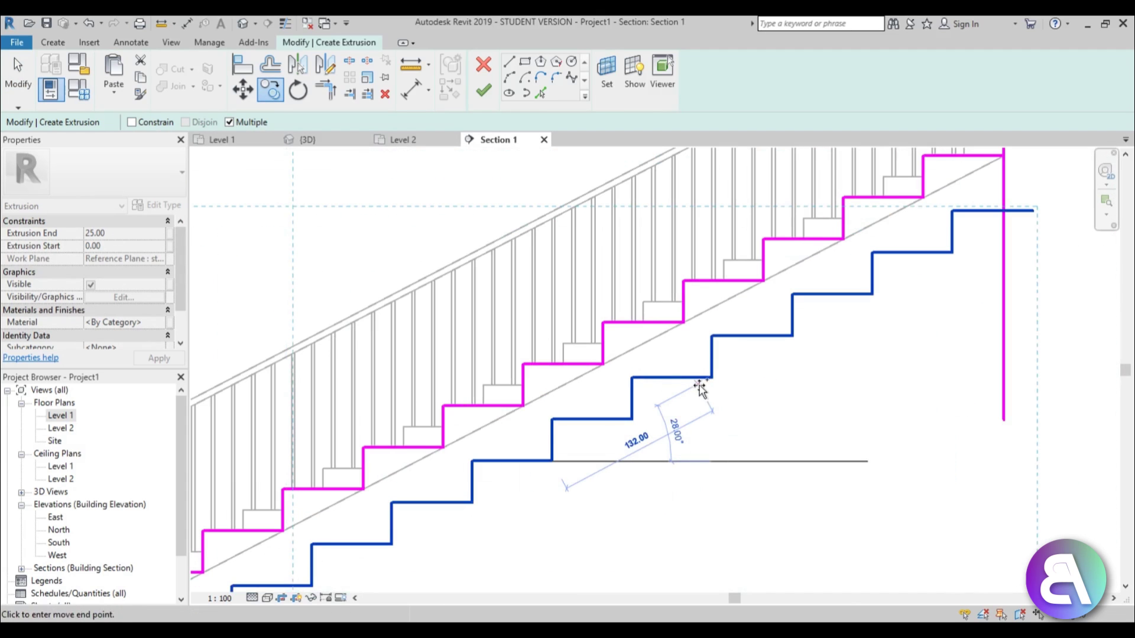
key(m)
key(v)
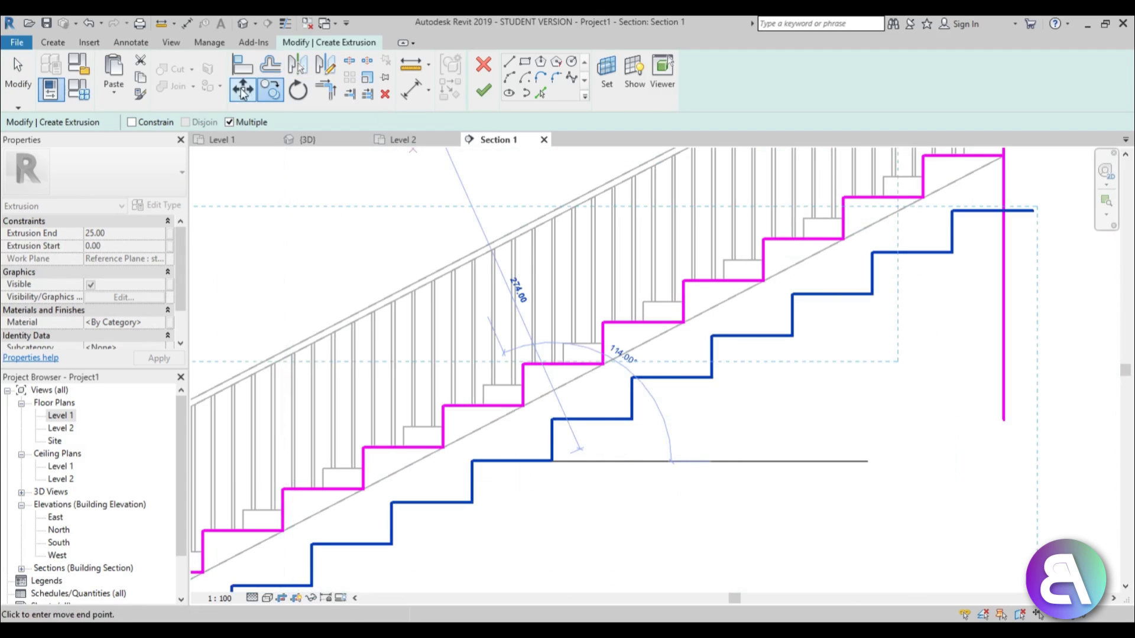
key(Escape)
key(Escape)
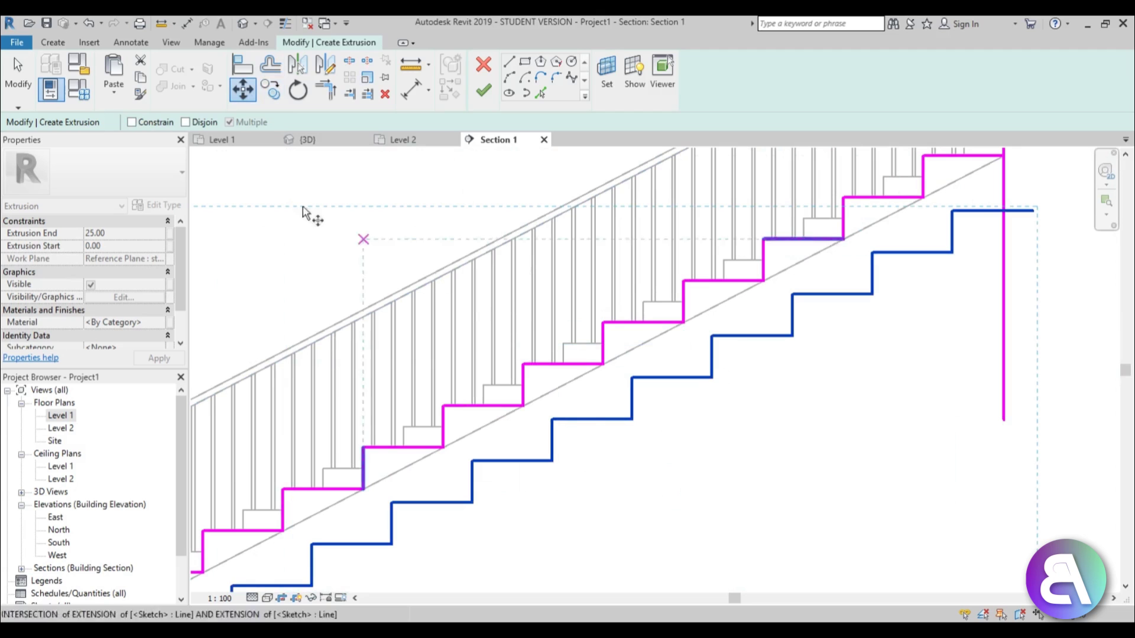
Step: Select the entire lower stepped chain and nudge it slightly right and up, closer to the stair's underside
scroll(808, 319, down, 2)
scroll(717, 317, down, 1)
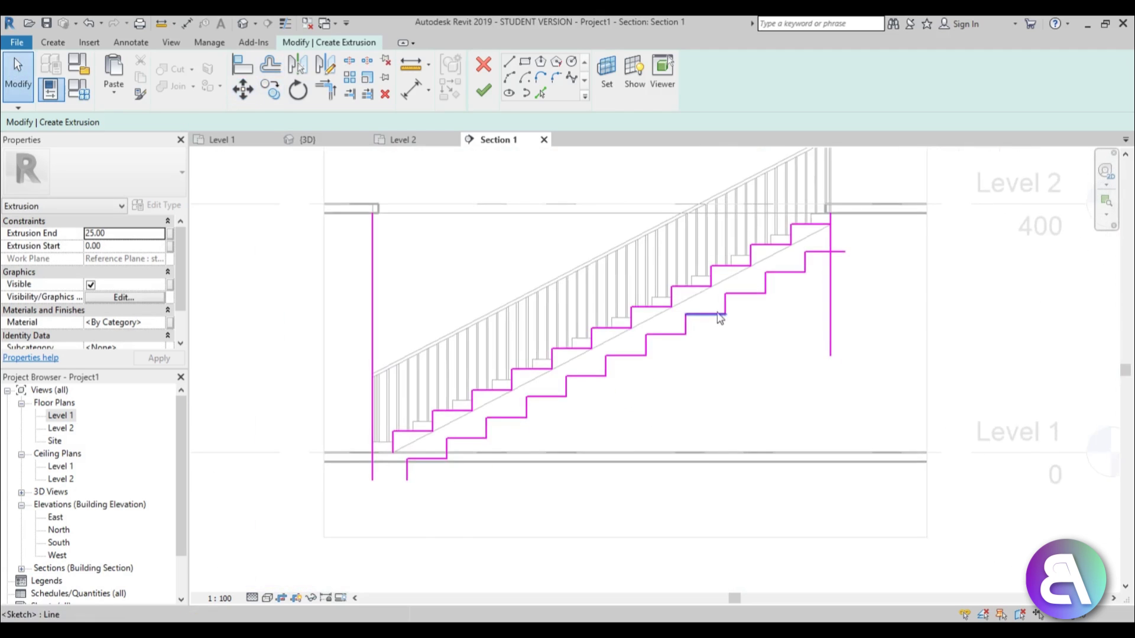
scroll(715, 360, up, 5)
scroll(787, 320, down, 3)
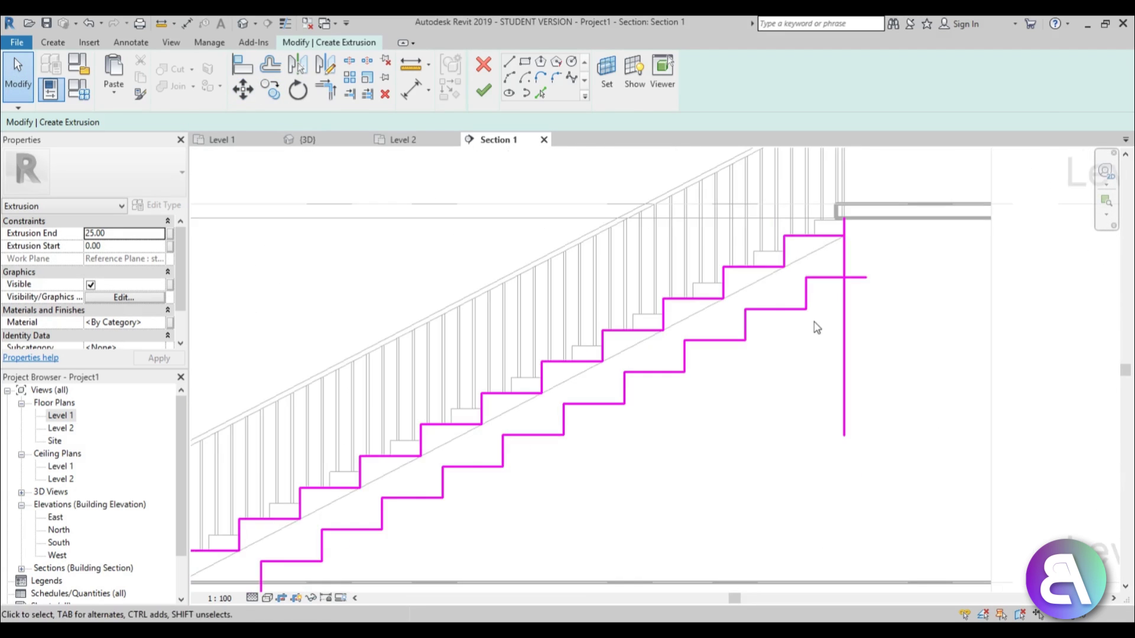
key(Tab)
click(813, 278)
middle_drag(806, 307, 779, 307)
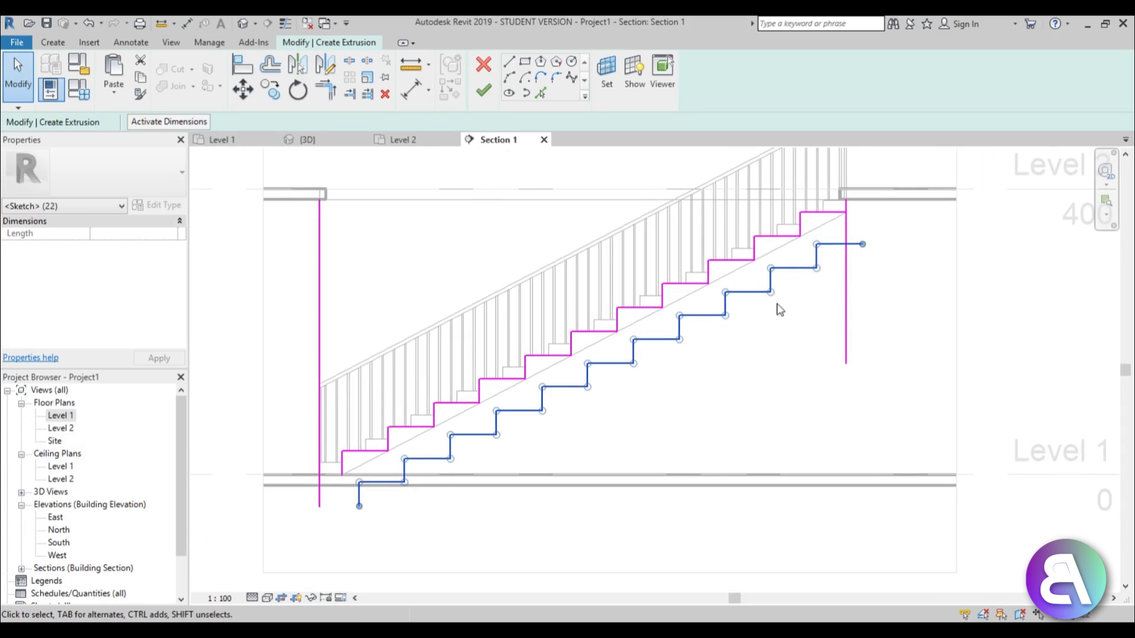
key(Down)
key(Down)
key(Right)
key(Up)
key(Up)
key(Up)
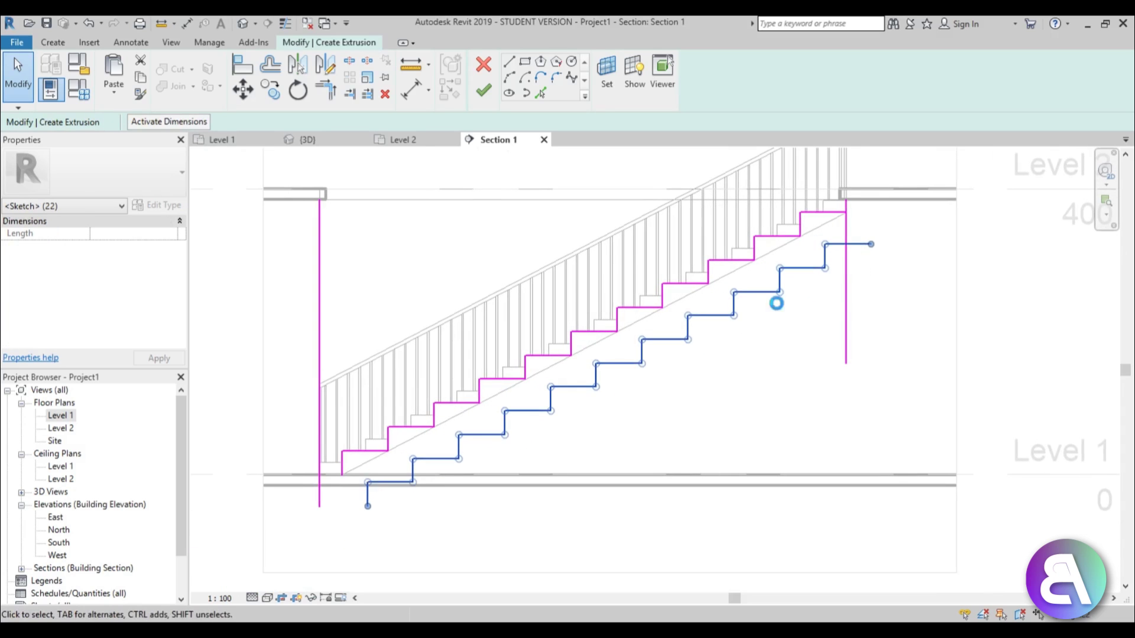
key(Right)
key(Up)
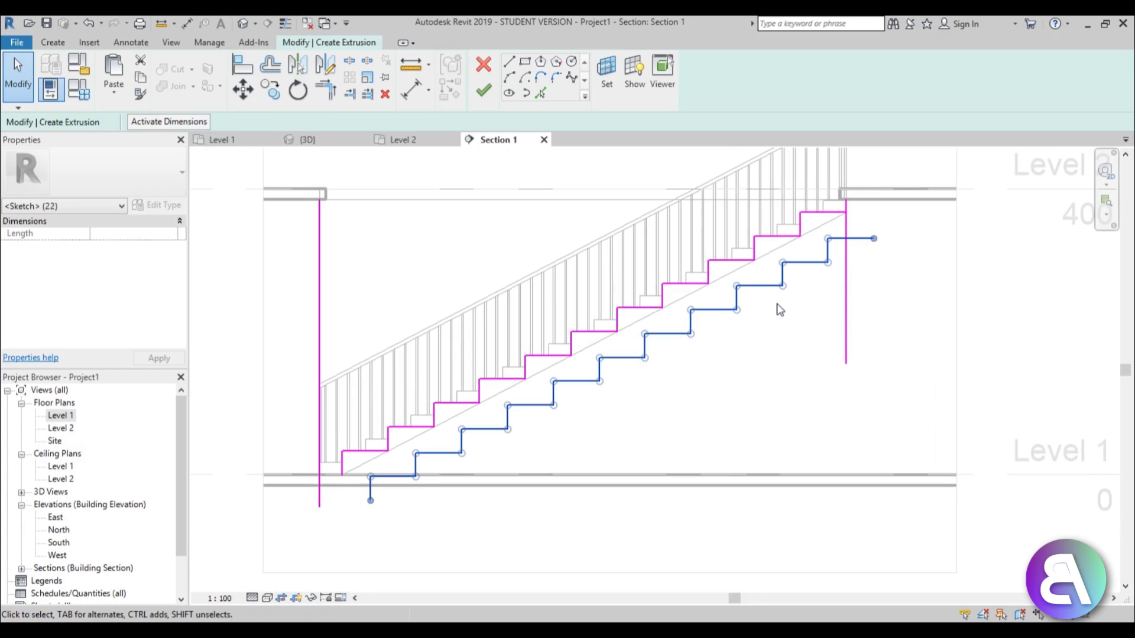
Step: Align the lowest tread line of the copied chain with Level 1 and delete the riser line hanging below it
scroll(430, 479, up, 5)
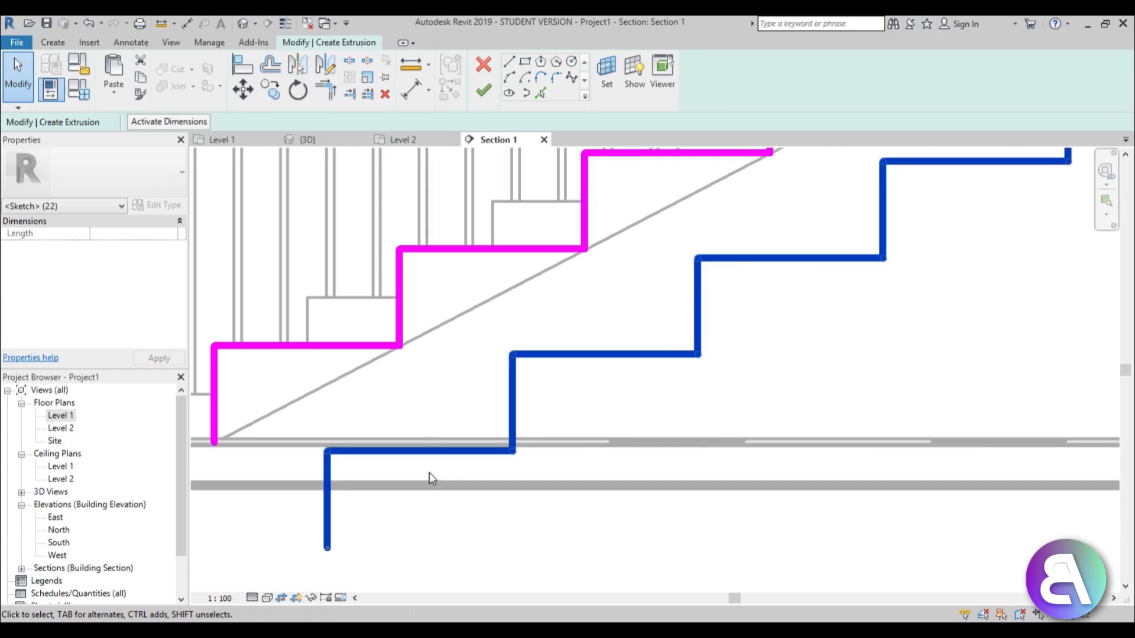
key(Escape)
drag(434, 454, 431, 448)
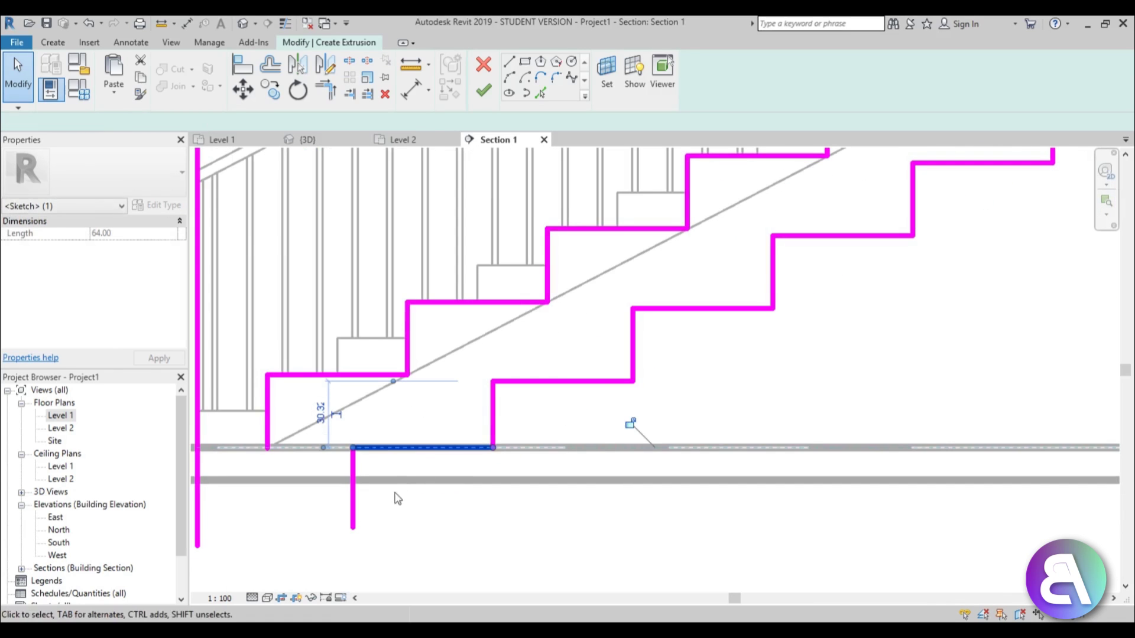
mouse_move(402, 526)
mouse_down()
mouse_move(299, 496)
mouse_move(280, 502)
mouse_up()
key(Delete)
Step: Trim the lowest underside line and the first riser together into a closed corner at Level 1
key(t)
key(r)
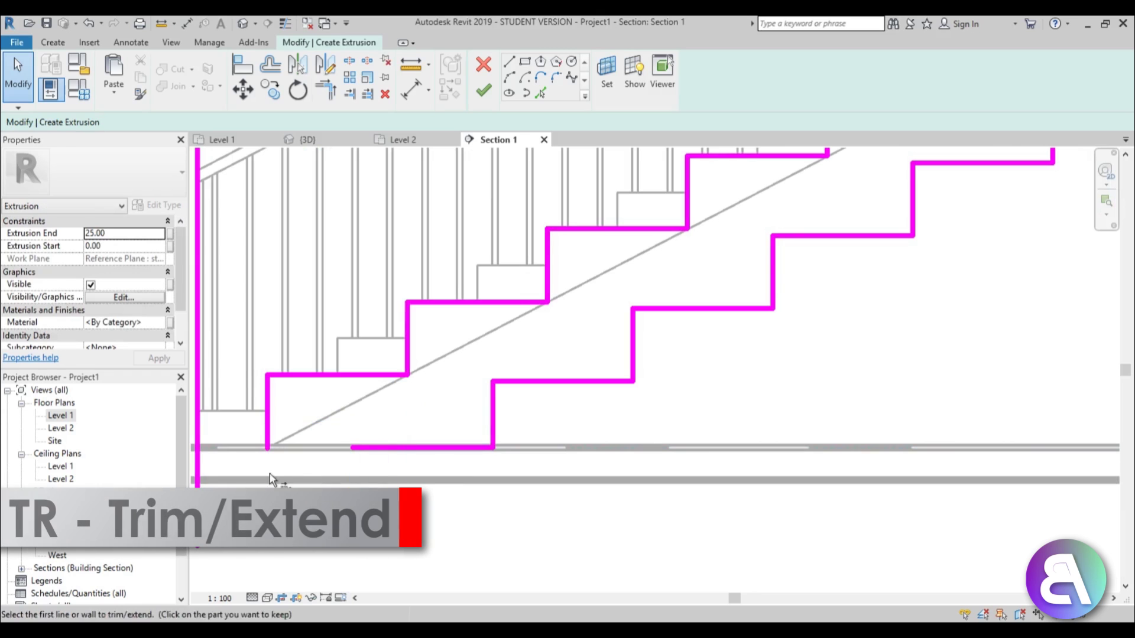
click(385, 448)
click(273, 420)
scroll(813, 347, down, 3)
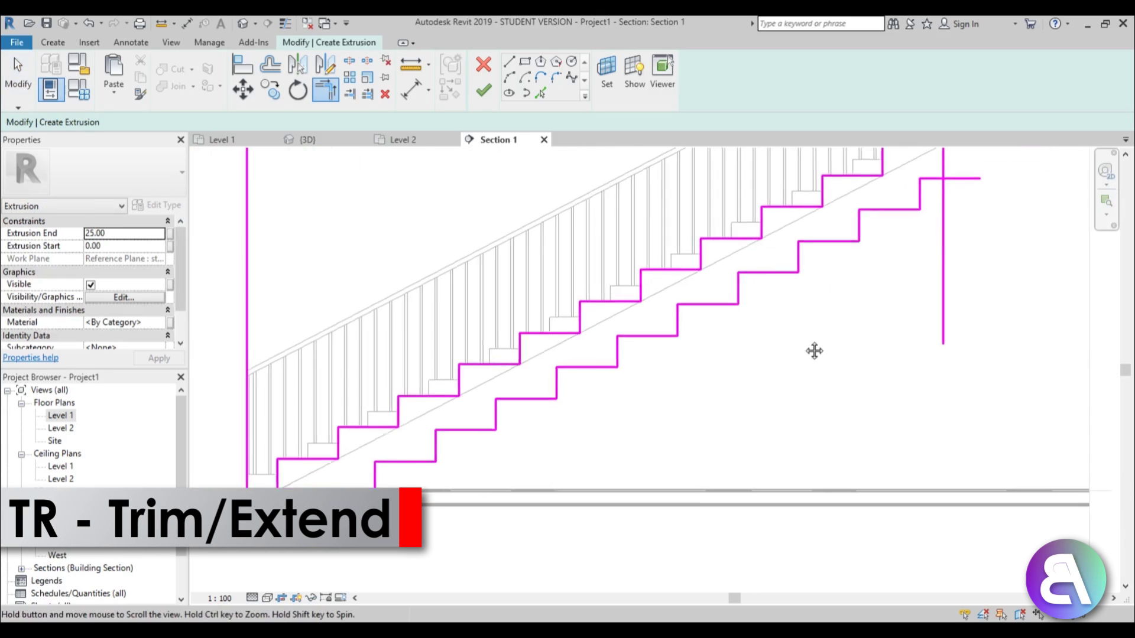
Step: Trim the underside chain and the topmost tread to the vertical guide, closing the profile's upper end
scroll(761, 322, up, 3)
click(717, 309)
click(731, 290)
click(718, 248)
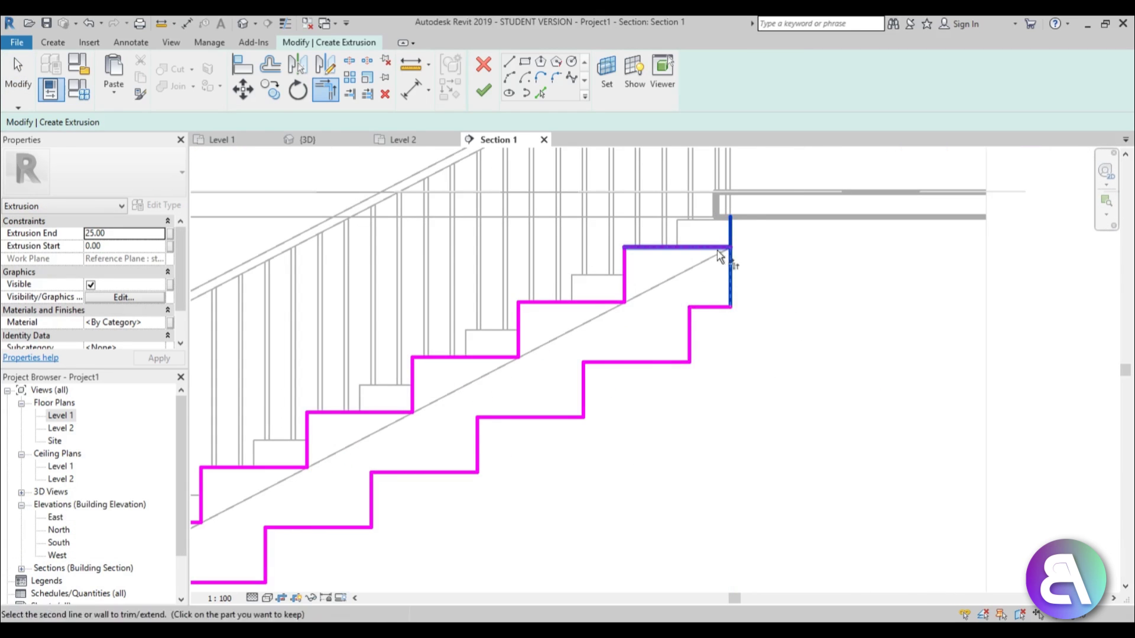
click(733, 260)
scroll(761, 302, down, 3)
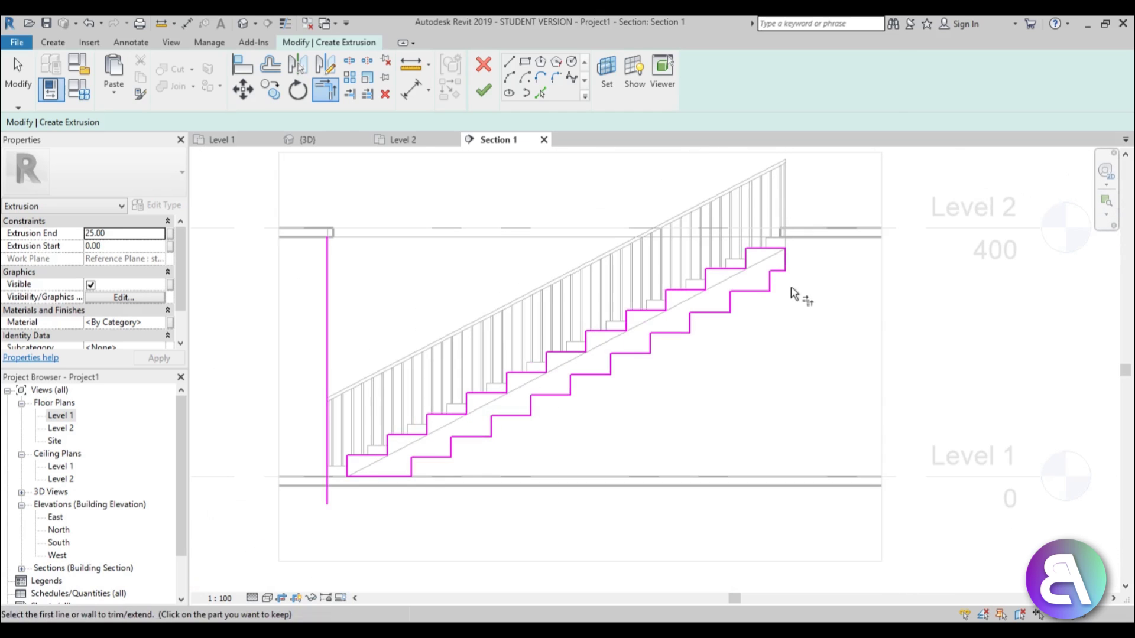
Step: Delete the leftover vertical guide beyond the stair's lower end and finish the extrusion sketch
key(Escape)
click(327, 343)
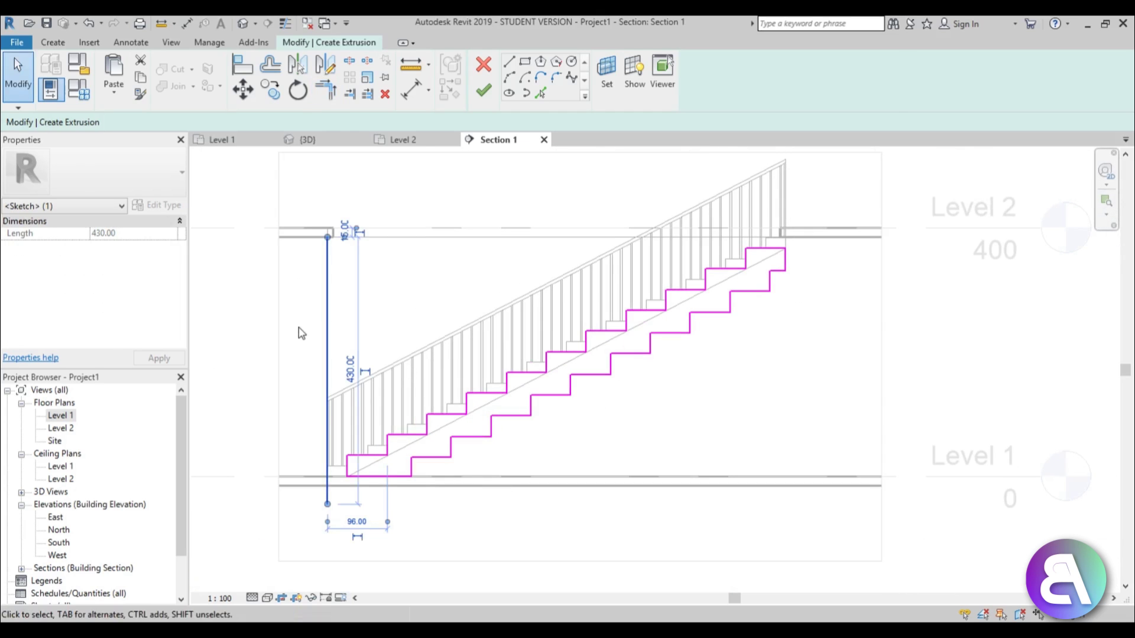
key(Delete)
click(483, 91)
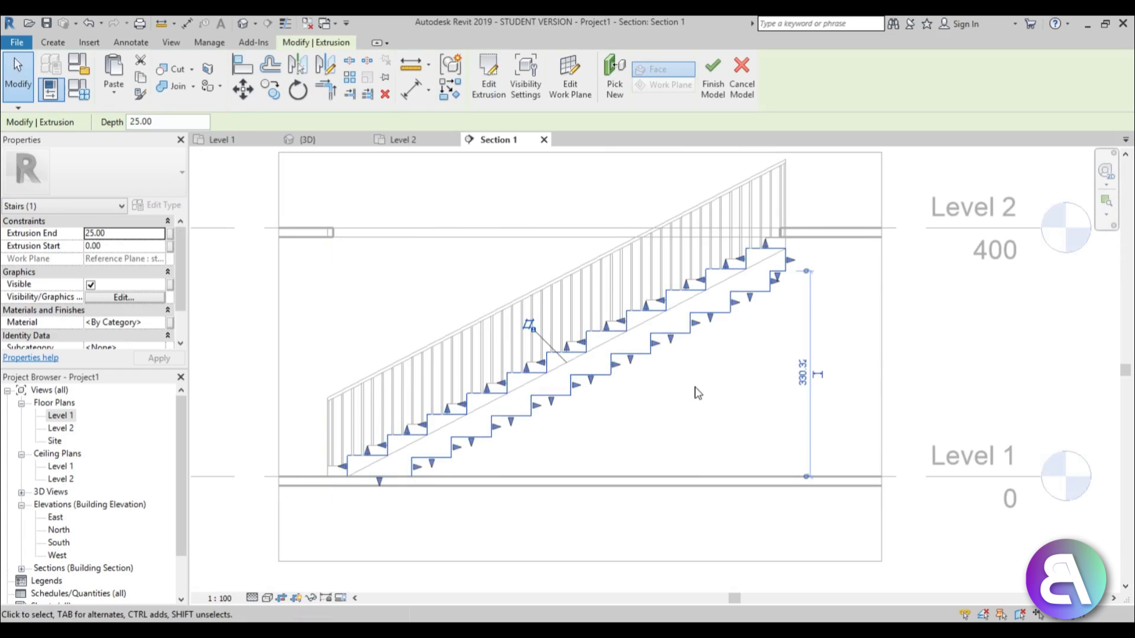
Step: Search the materials for "wood" and assign Cherry to the stepped extrusion
click(160, 324)
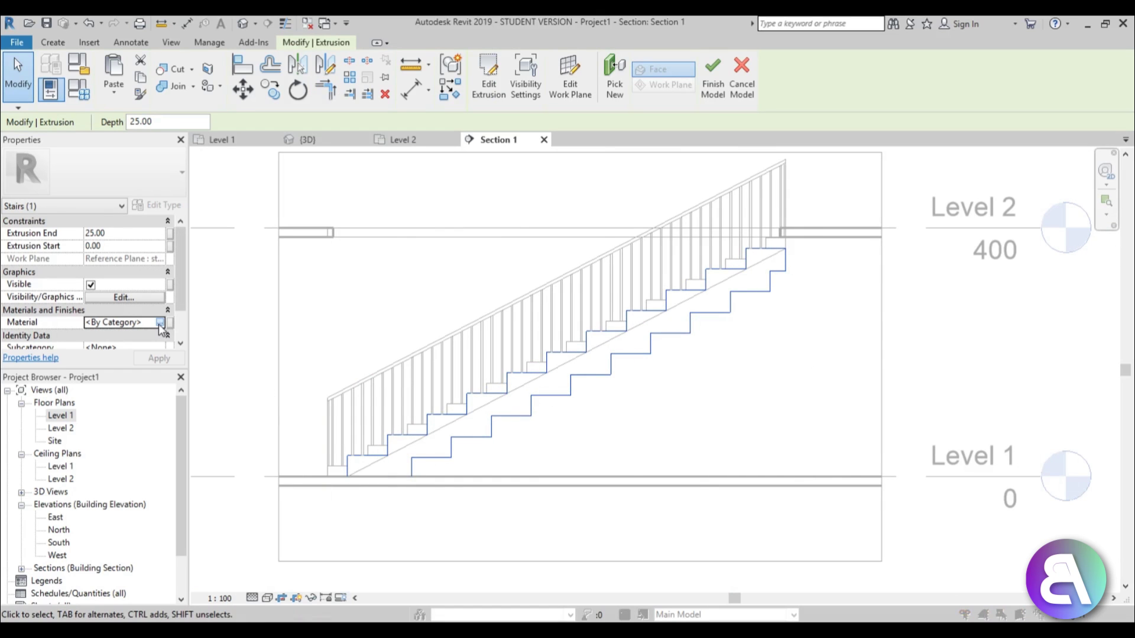
click(159, 323)
text(wood)
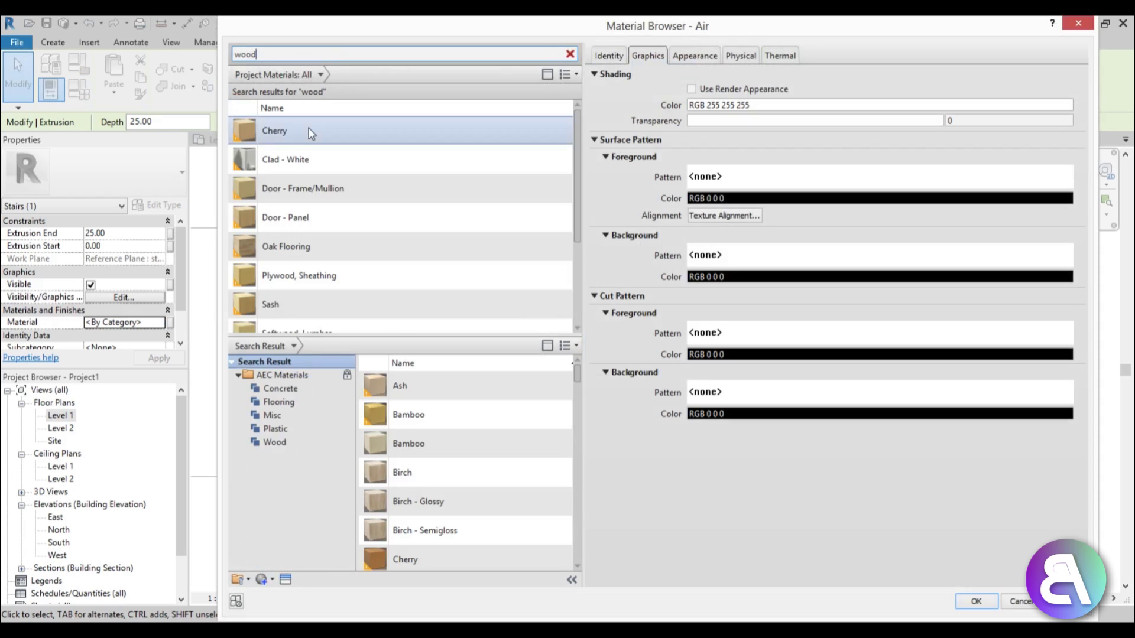
click(311, 132)
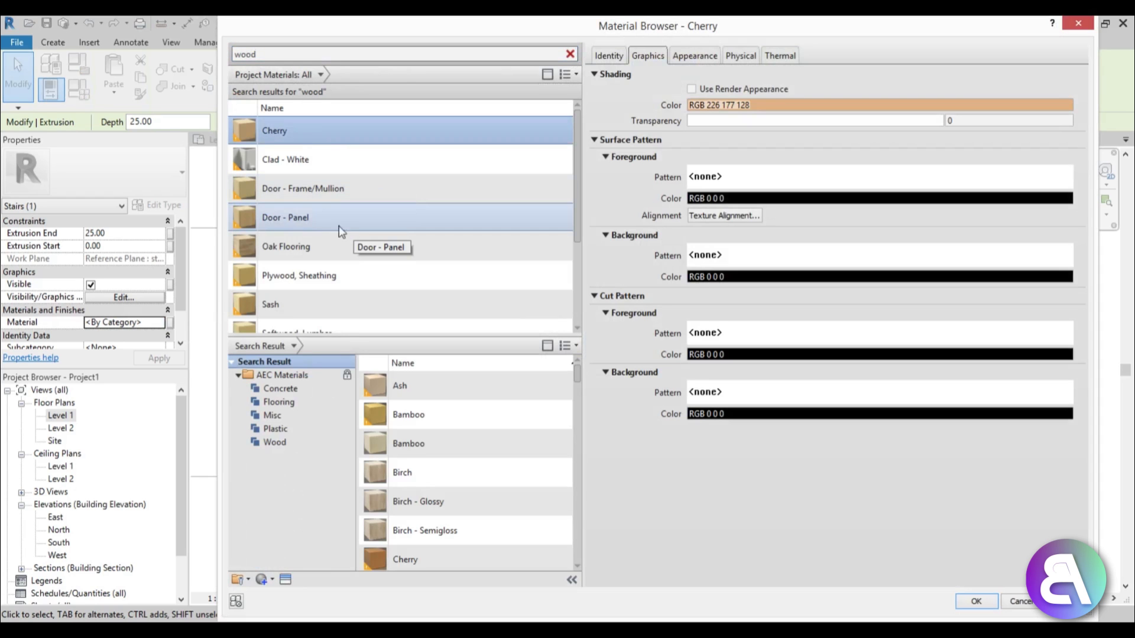
click(977, 602)
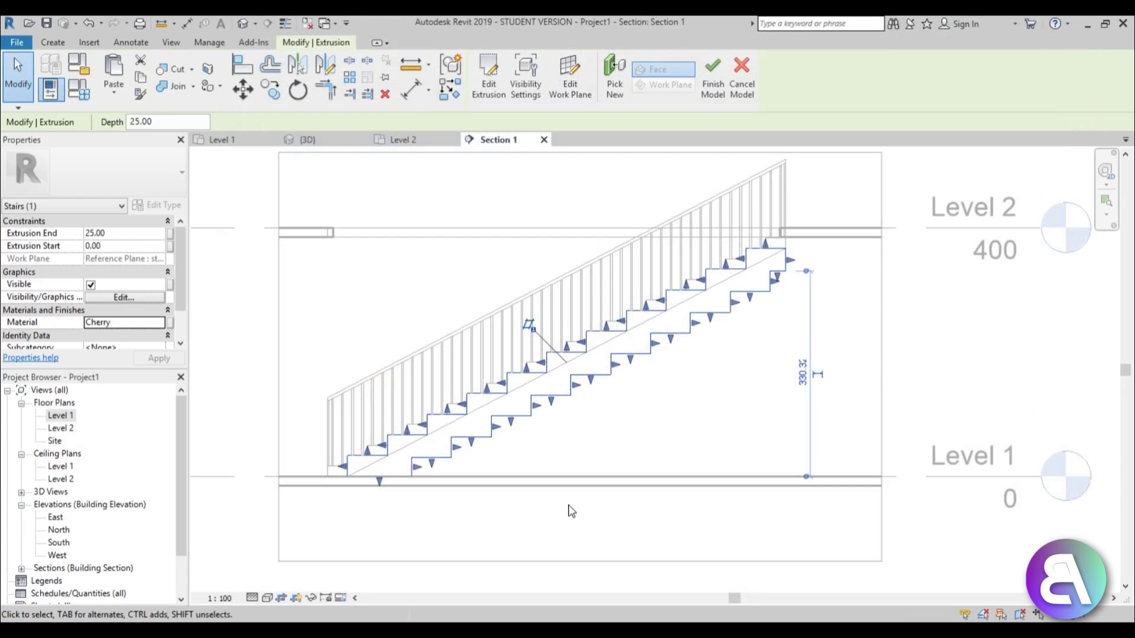
click(637, 451)
Step: Start a new extrusion on the named work plane Reference Plane : stairs profile
scroll(537, 393, up, 2)
scroll(322, 473, up, 2)
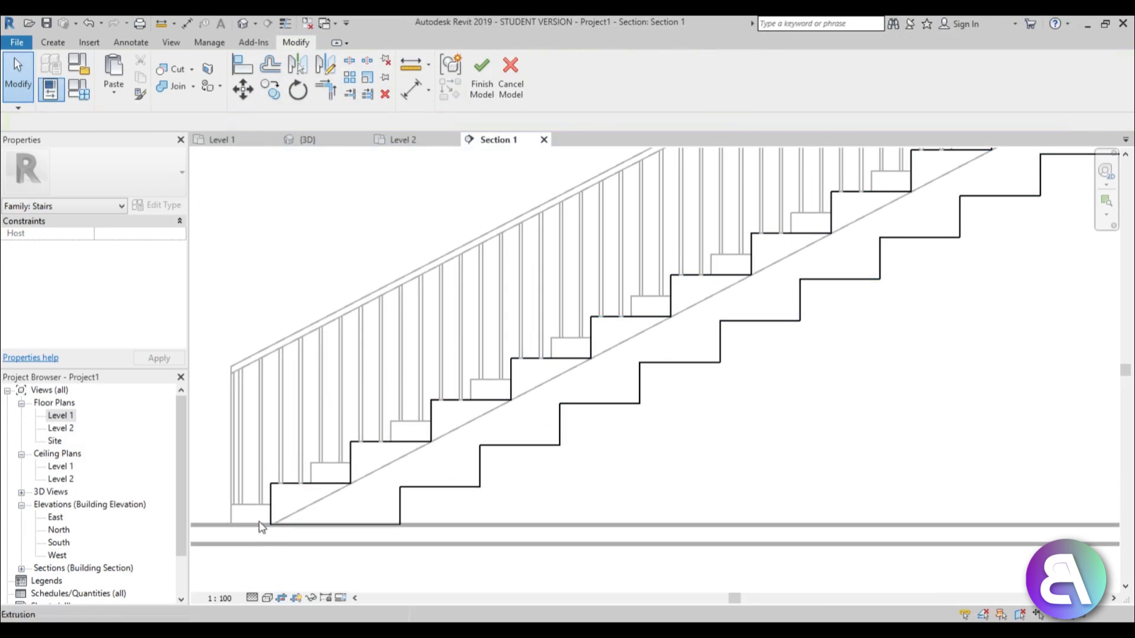
click(60, 38)
click(119, 83)
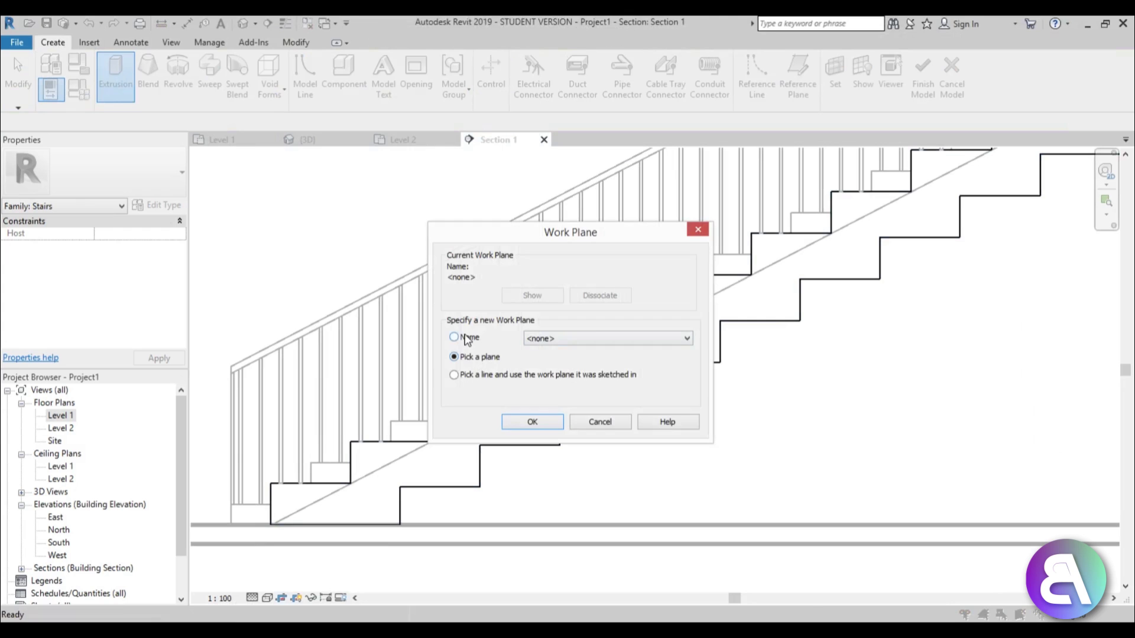
click(553, 339)
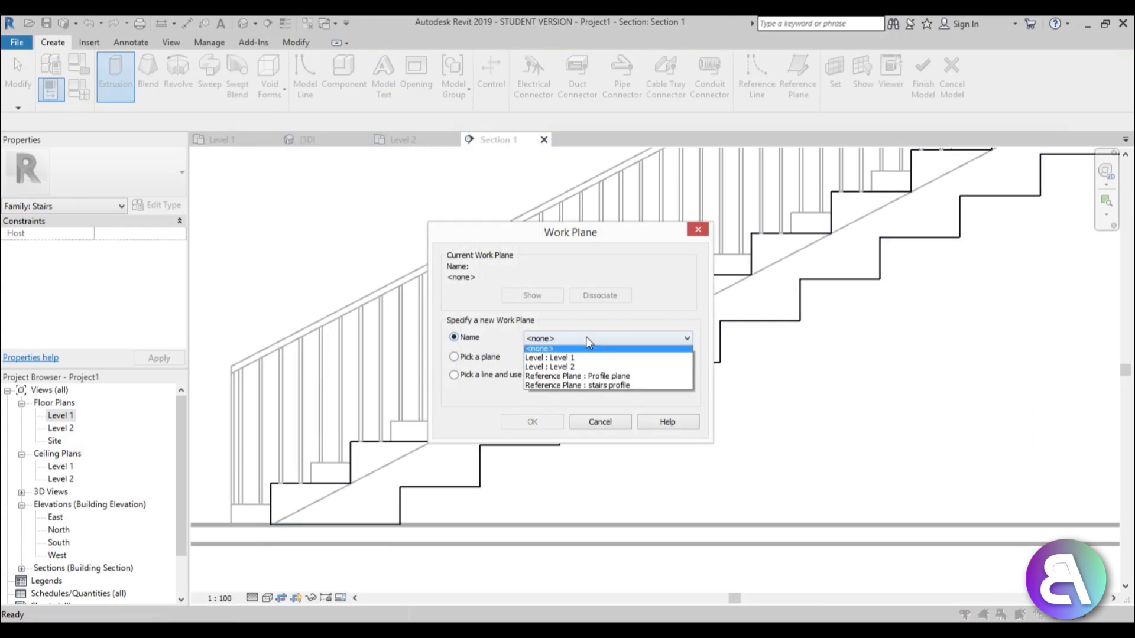
click(561, 388)
click(531, 424)
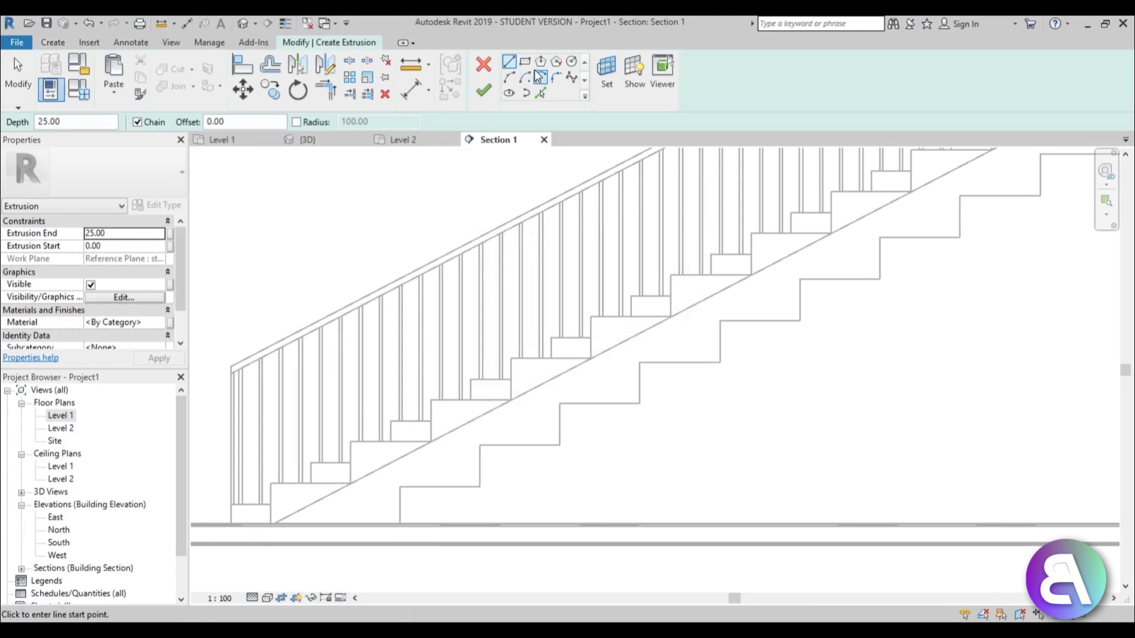
Step: Sketch a rectangle about 16.67 high over the half step in front of the first riser at Level 1
scroll(598, 382, up, 4)
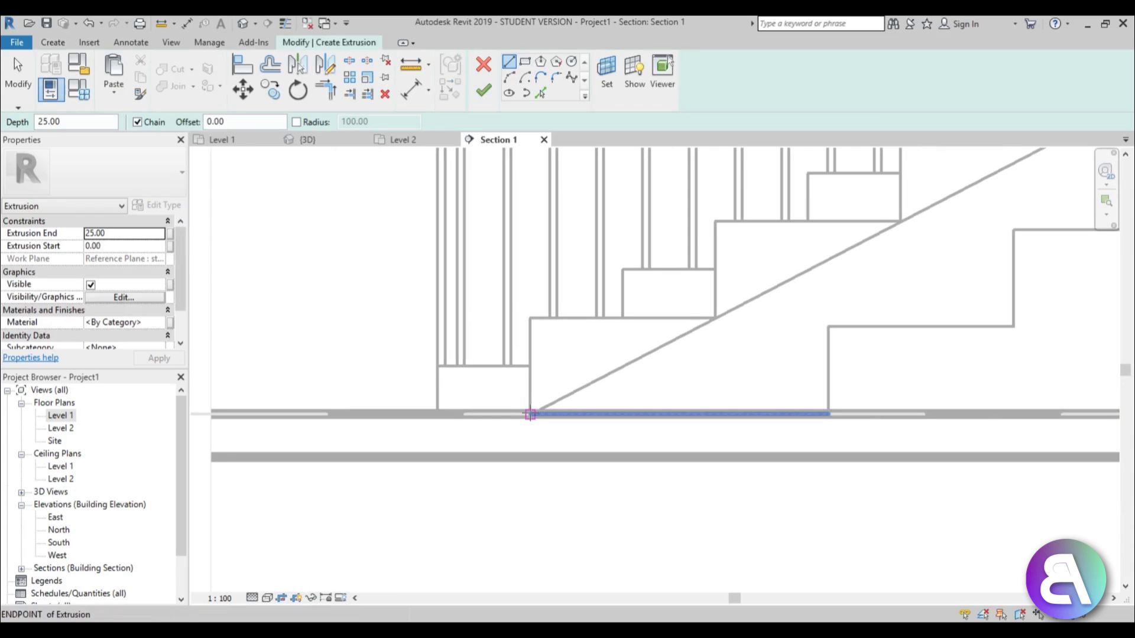
click(528, 412)
click(525, 61)
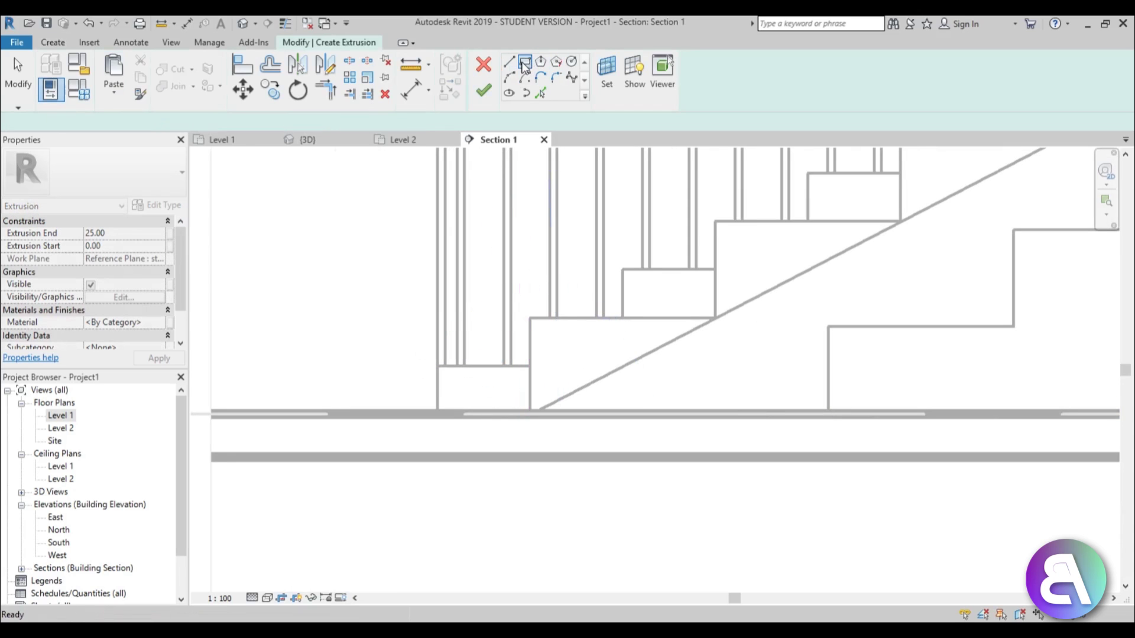
click(532, 414)
click(435, 366)
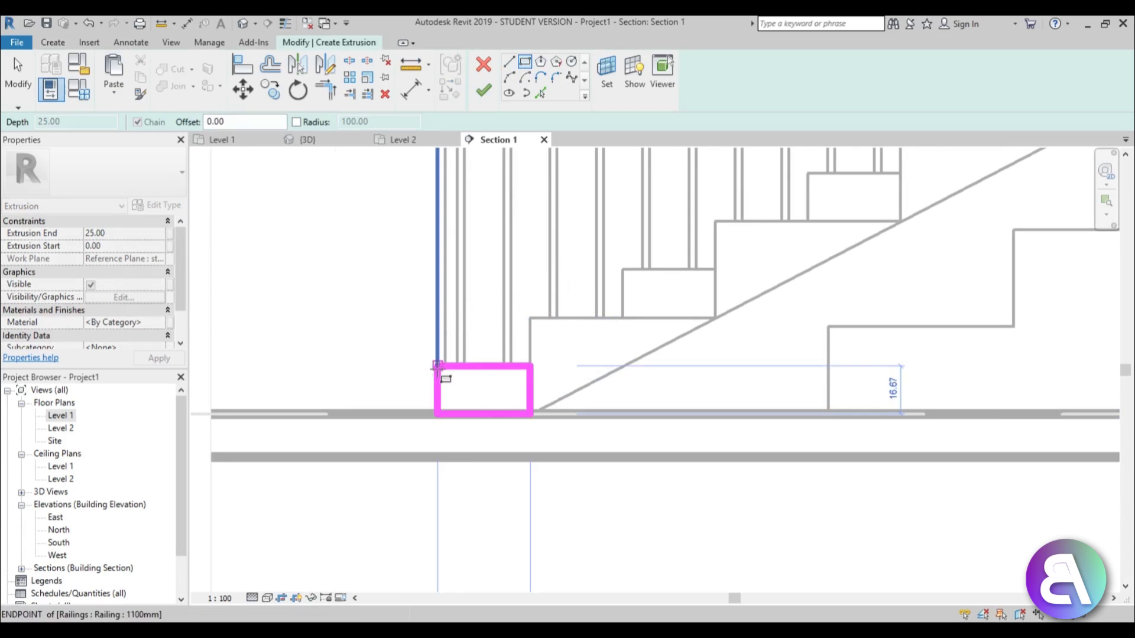
key(Escape)
Step: Copy the rectangle by its upper corner onto the next two half steps up the stair
drag(384, 328, 583, 487)
key(c)
key(o)
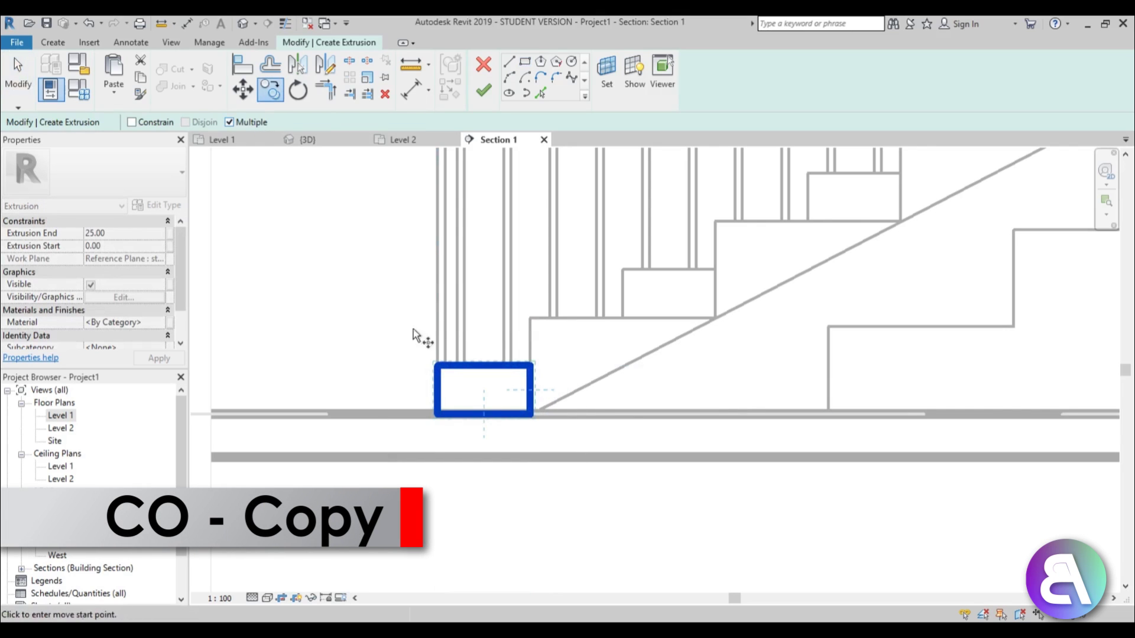
click(532, 367)
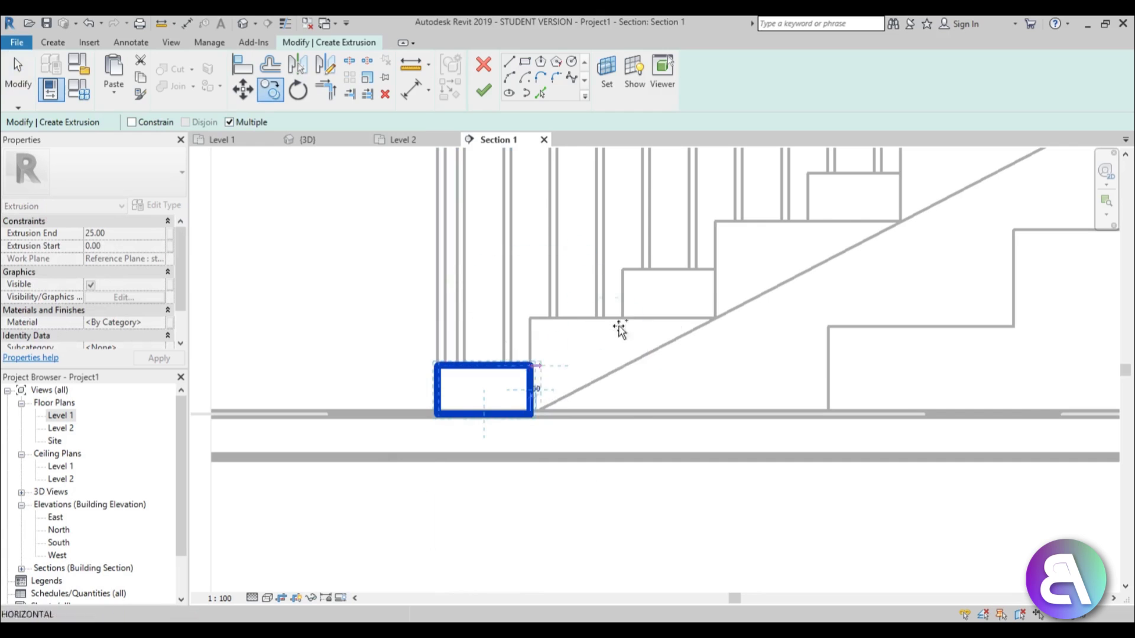
click(715, 271)
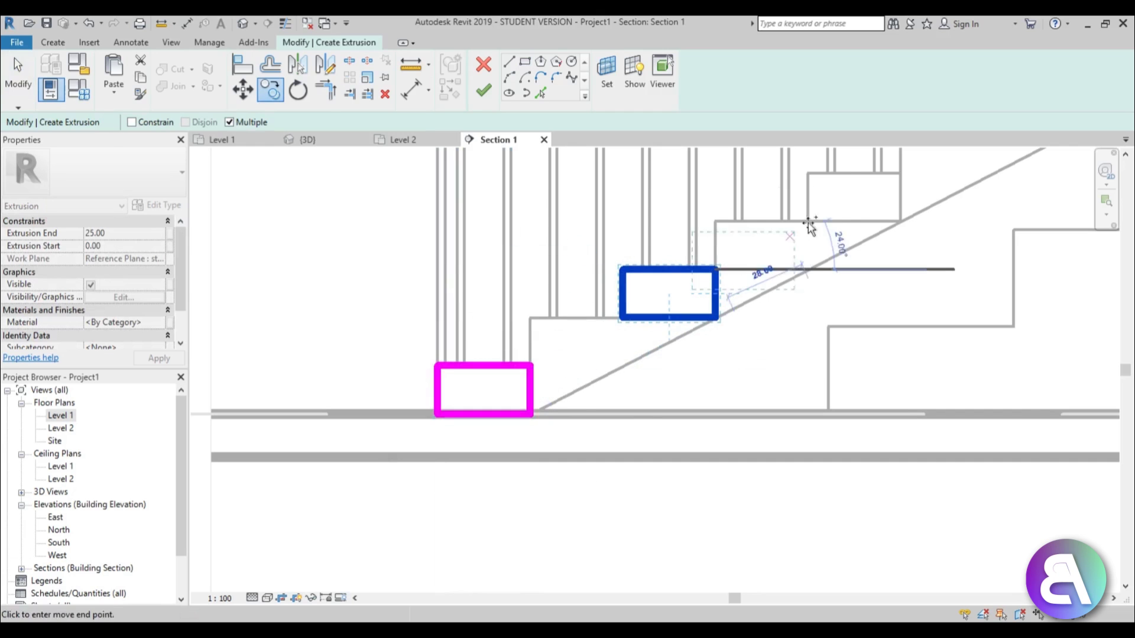
click(899, 172)
Step: Continue placing copies of the rectangle on each remaining half step up to the Level 2 slab
middle_drag(730, 300, 372, 432)
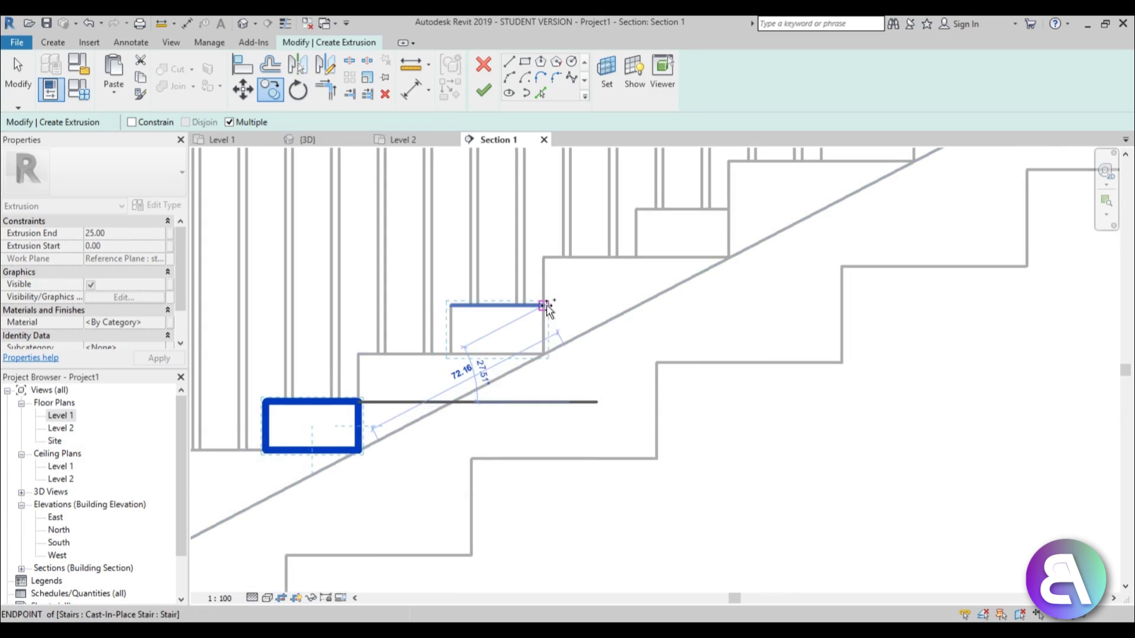
click(732, 210)
middle_drag(856, 219, 450, 464)
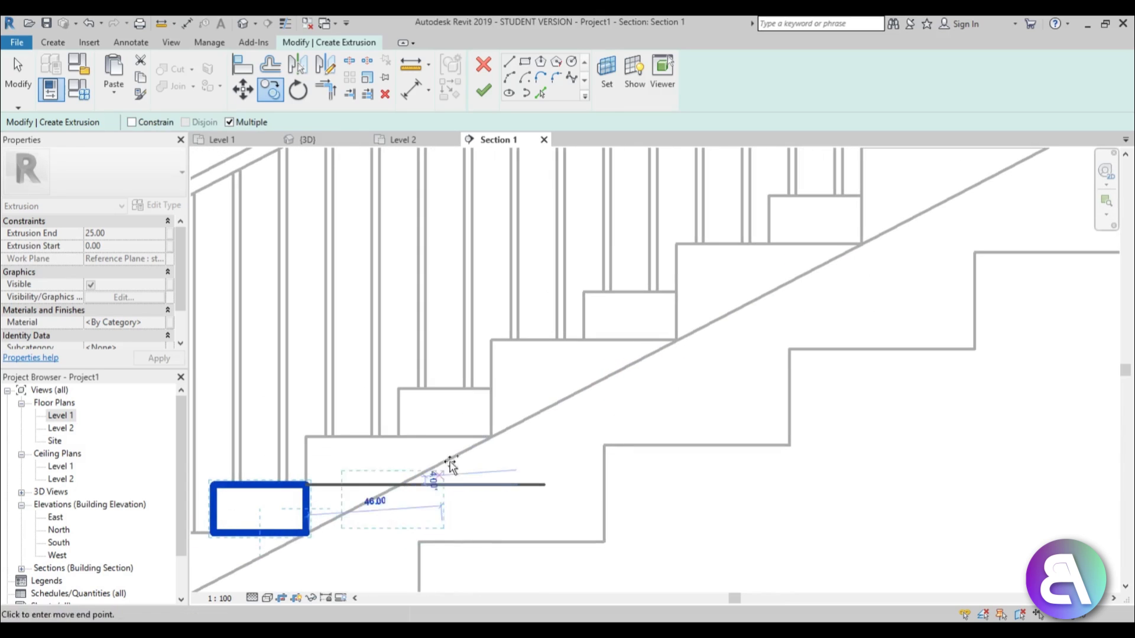
click(493, 388)
click(668, 301)
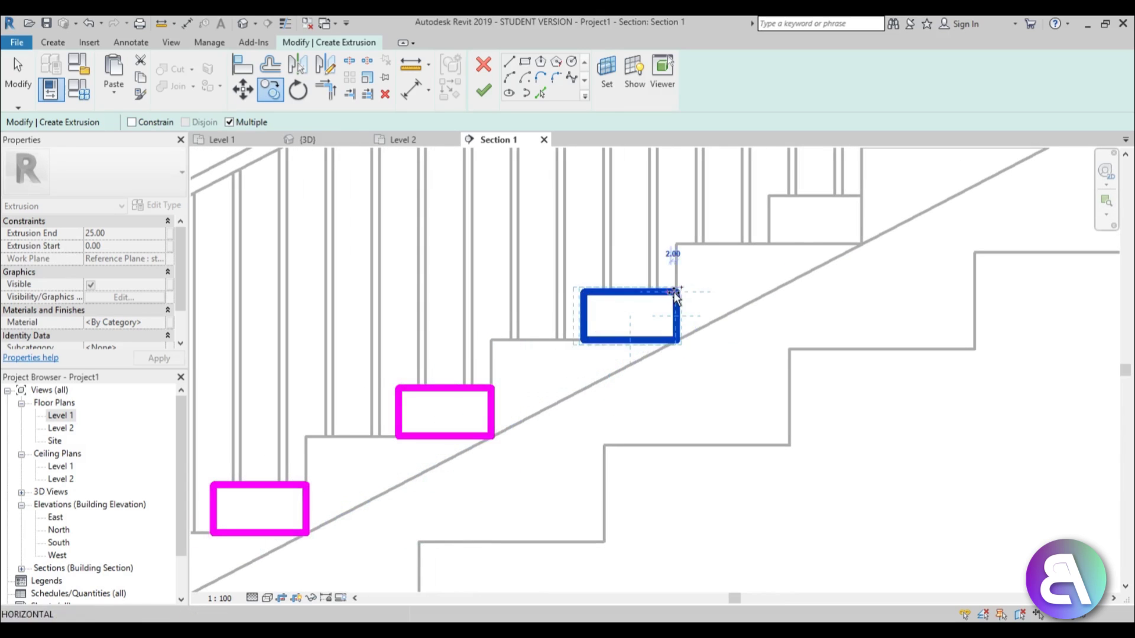
click(862, 194)
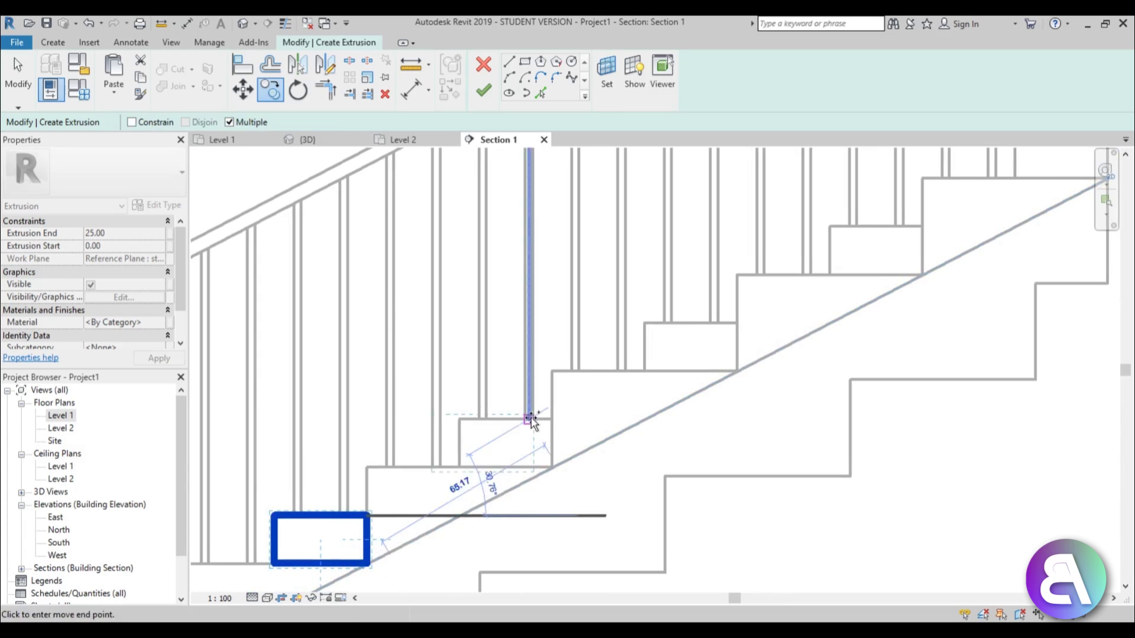
click(553, 418)
click(739, 322)
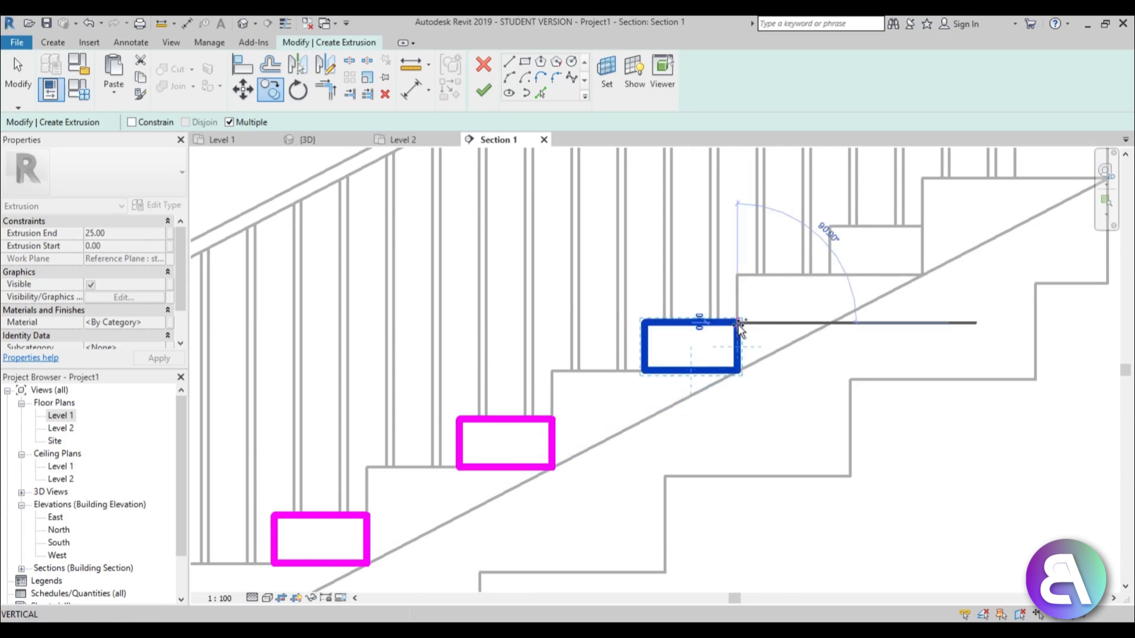
click(921, 224)
middle_drag(985, 204, 421, 503)
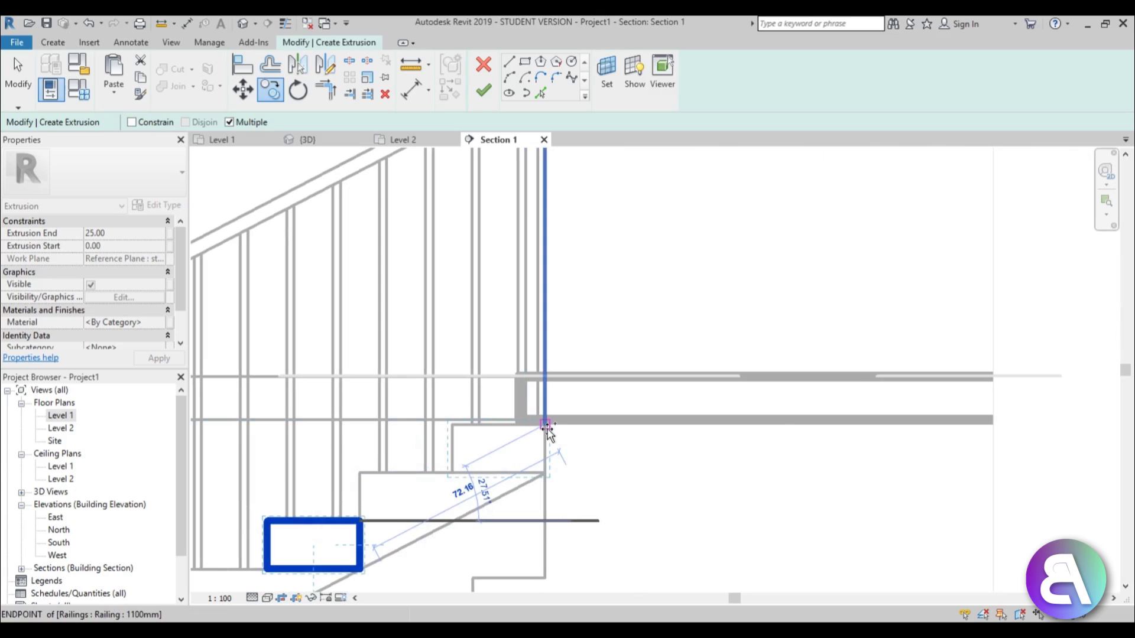
click(545, 423)
key(Escape)
Step: Check the uppermost rectangle and finish the sketch of the half-step extrusion
scroll(532, 461, up, 2)
click(517, 449)
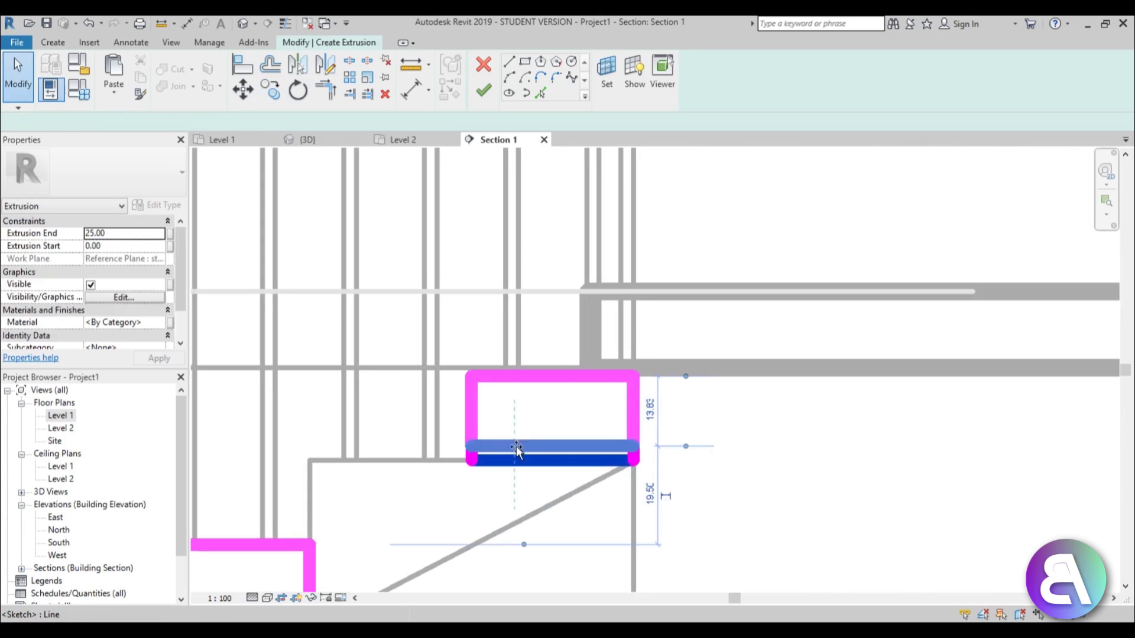
key(Escape)
scroll(517, 458, down, 4)
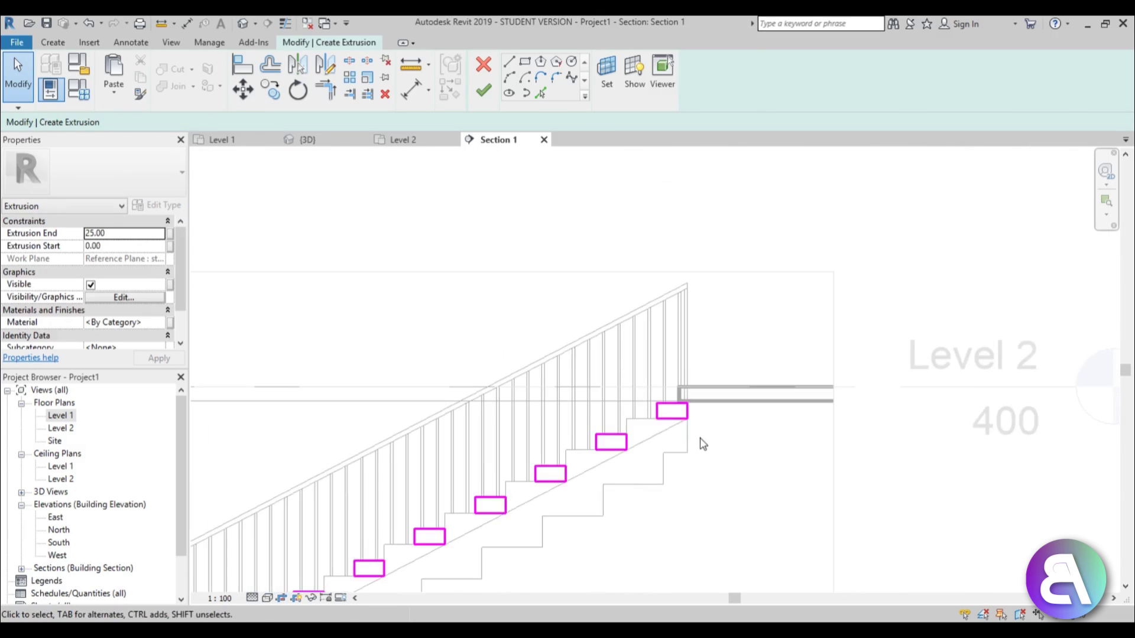
scroll(702, 445, down, 3)
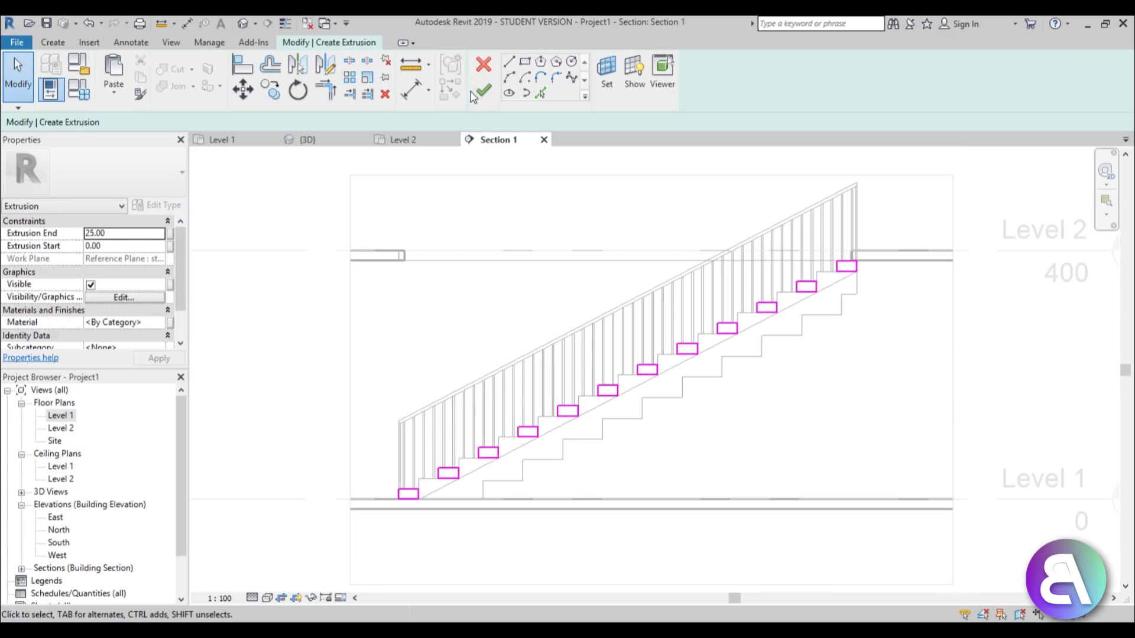
click(482, 91)
Step: Assign the Cherry material to the half-step extrusion and set Extrusion End to 100 and Extrusion Start to -100
click(164, 325)
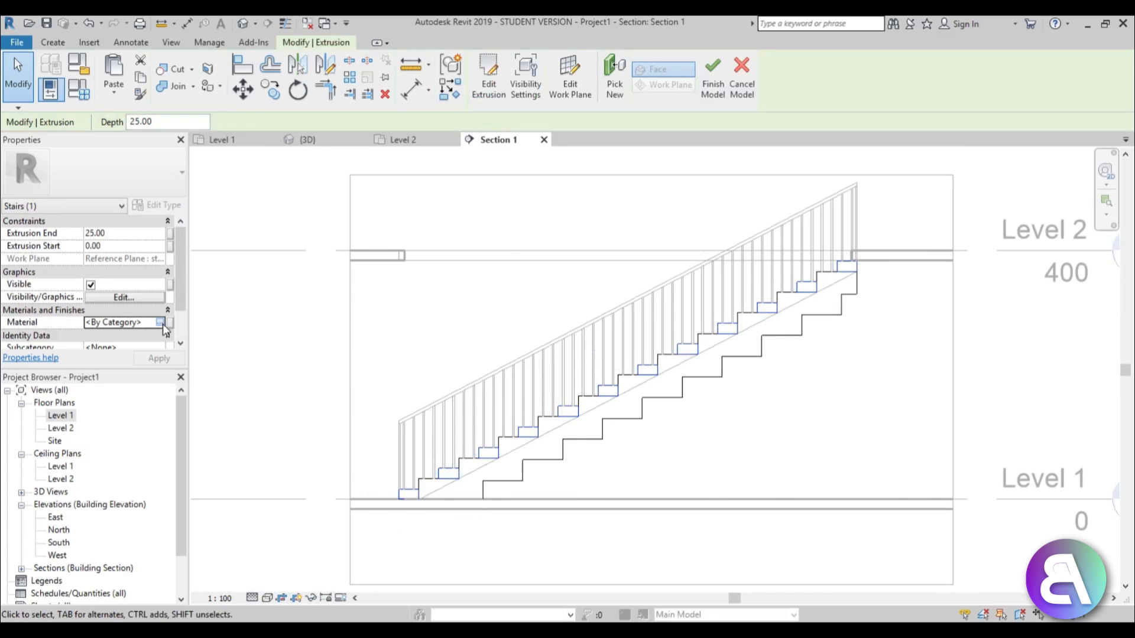
click(160, 323)
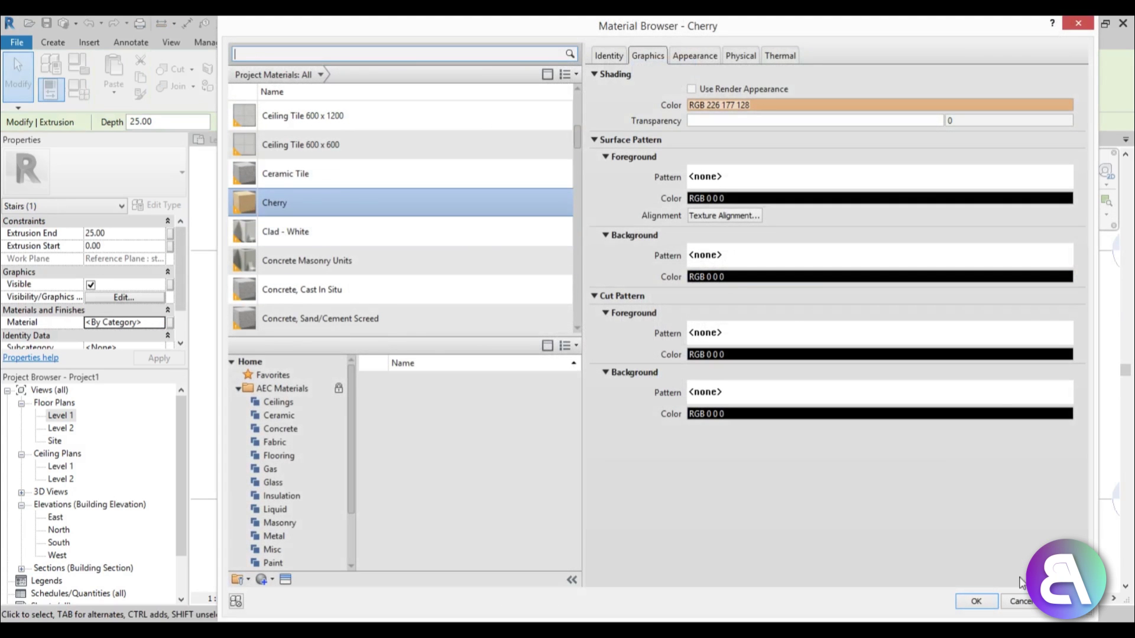
click(996, 600)
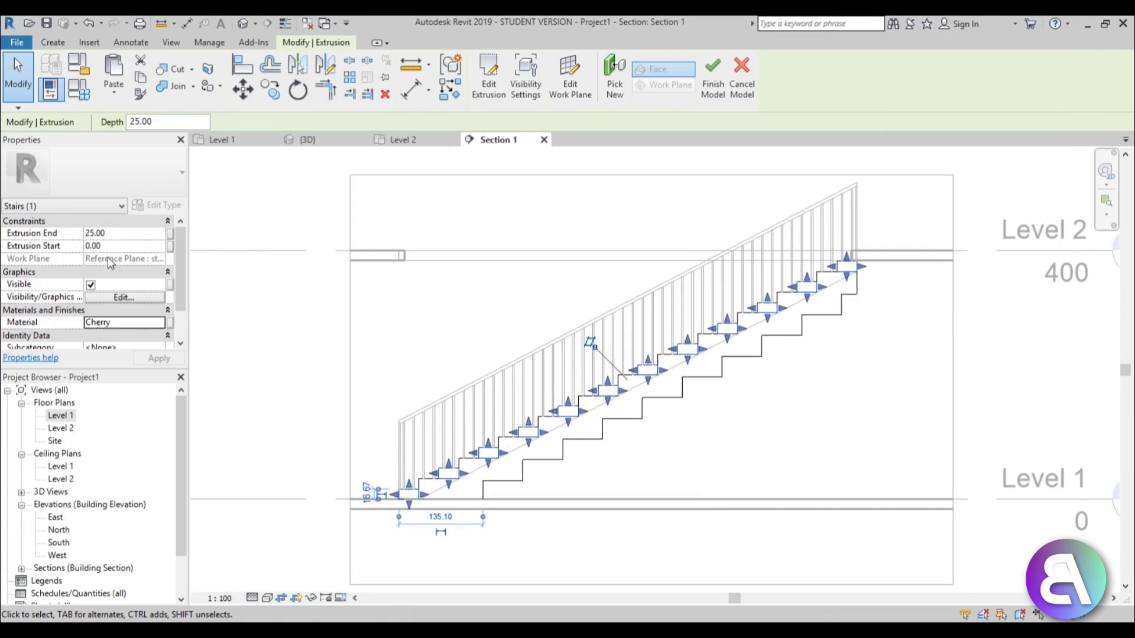
click(126, 233)
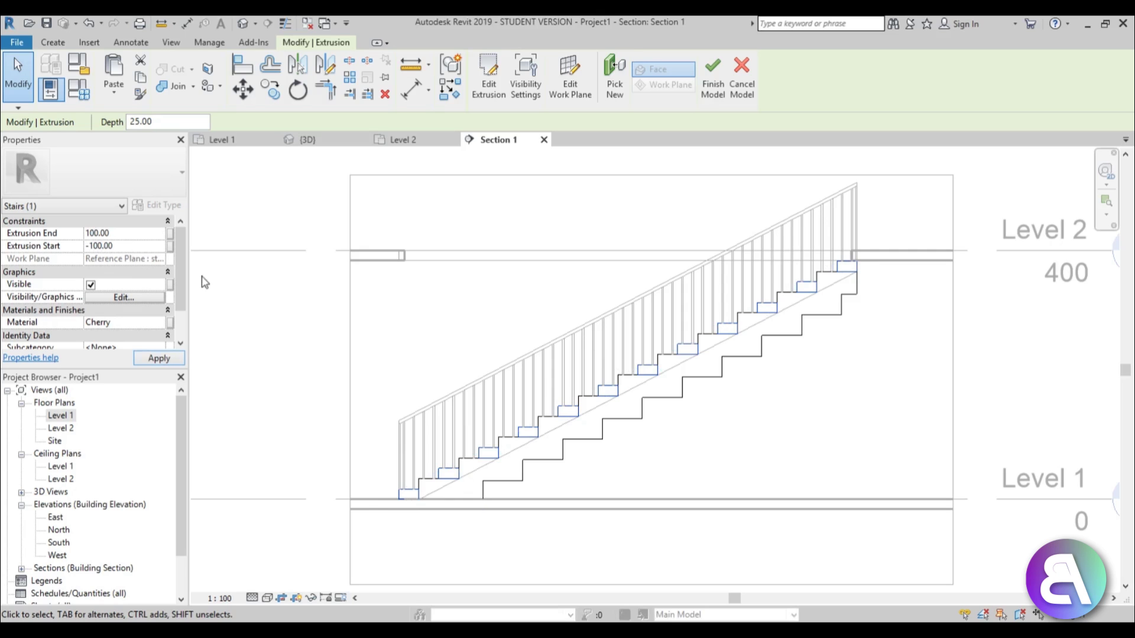
Step: Open the 3D view and examine the extruded half steps through the circular floor opening from above
click(242, 25)
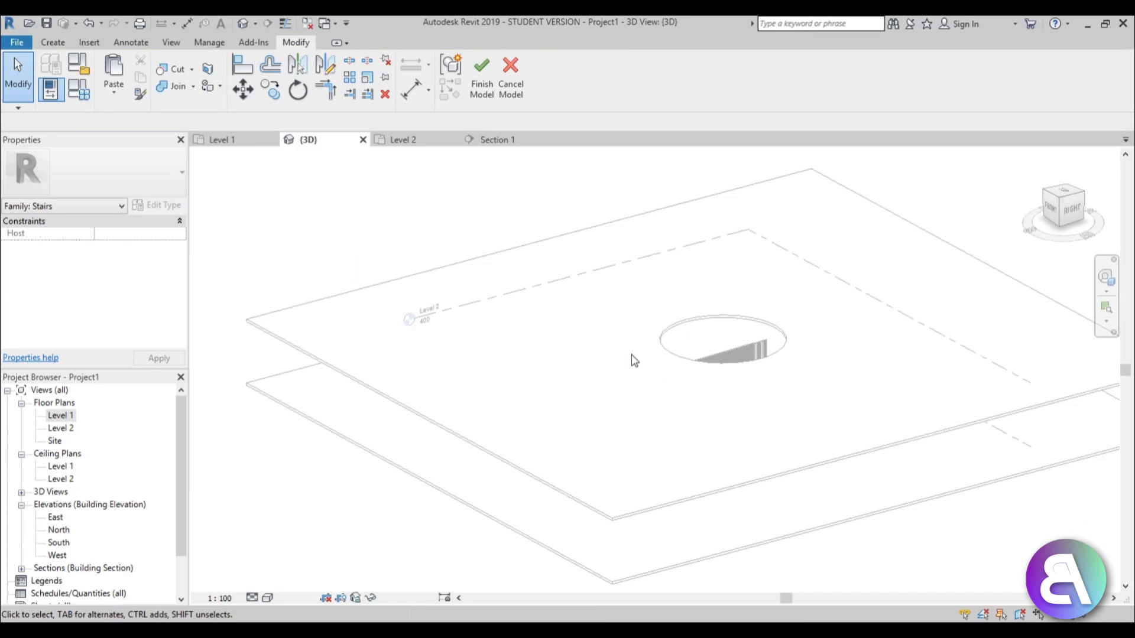
shift+middle_drag(633, 357, 857, 583)
scroll(673, 350, up, 3)
scroll(673, 350, up, 5)
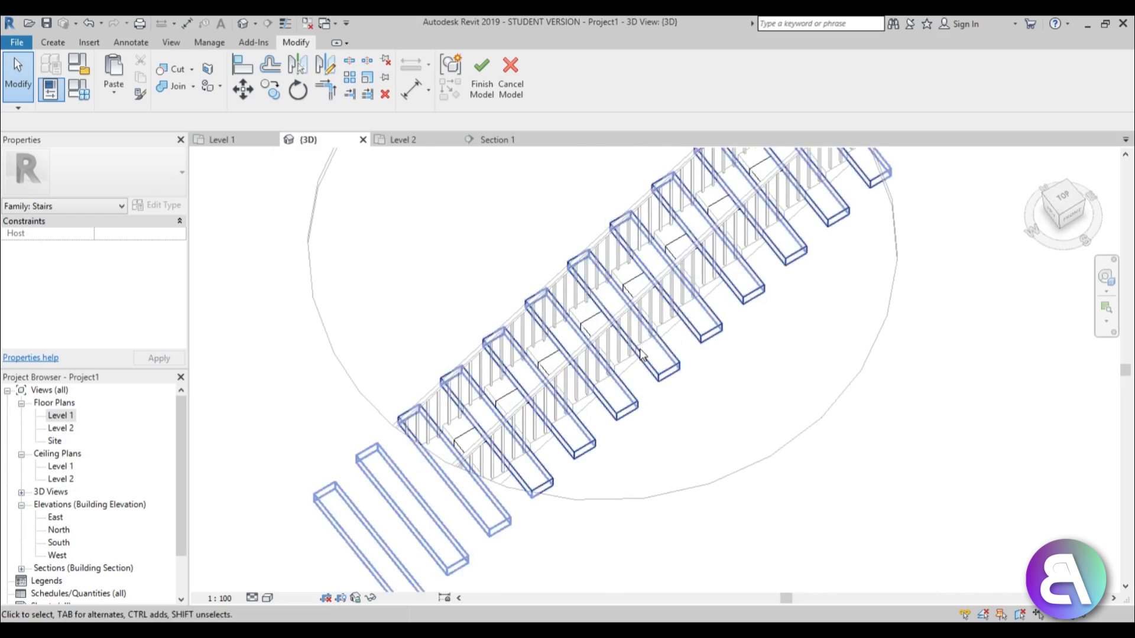
Step: In the Level 2 plan, stretch the stepped Cherry extrusion past both sides of the circular opening, from about -420 to 399
click(620, 342)
drag(621, 342, 520, 204)
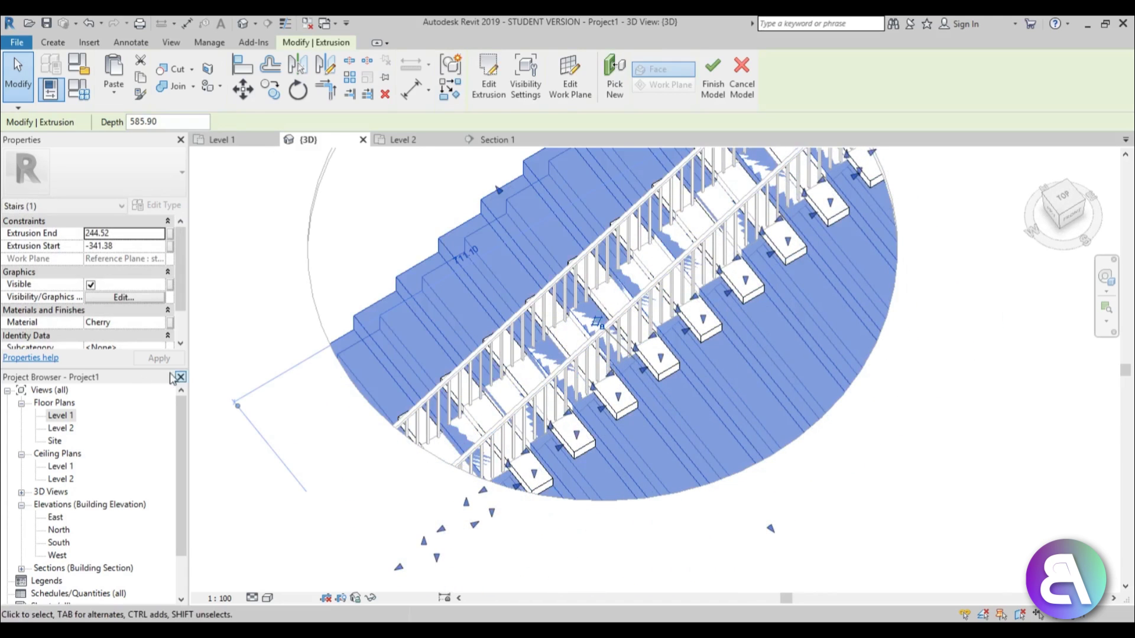
double_click(61, 428)
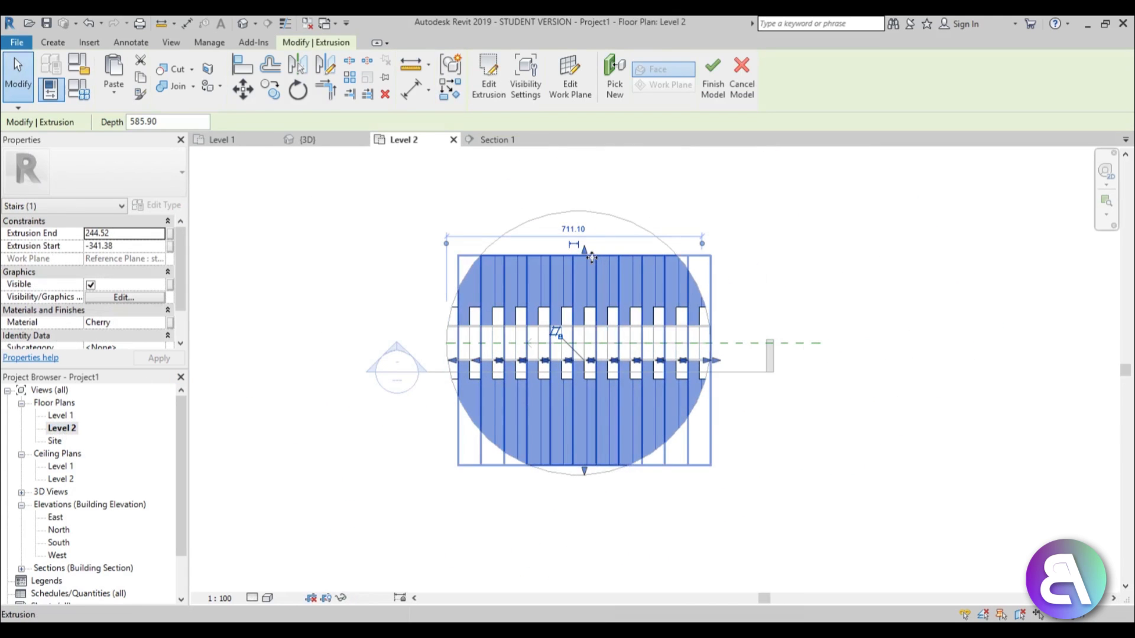
drag(587, 252, 586, 196)
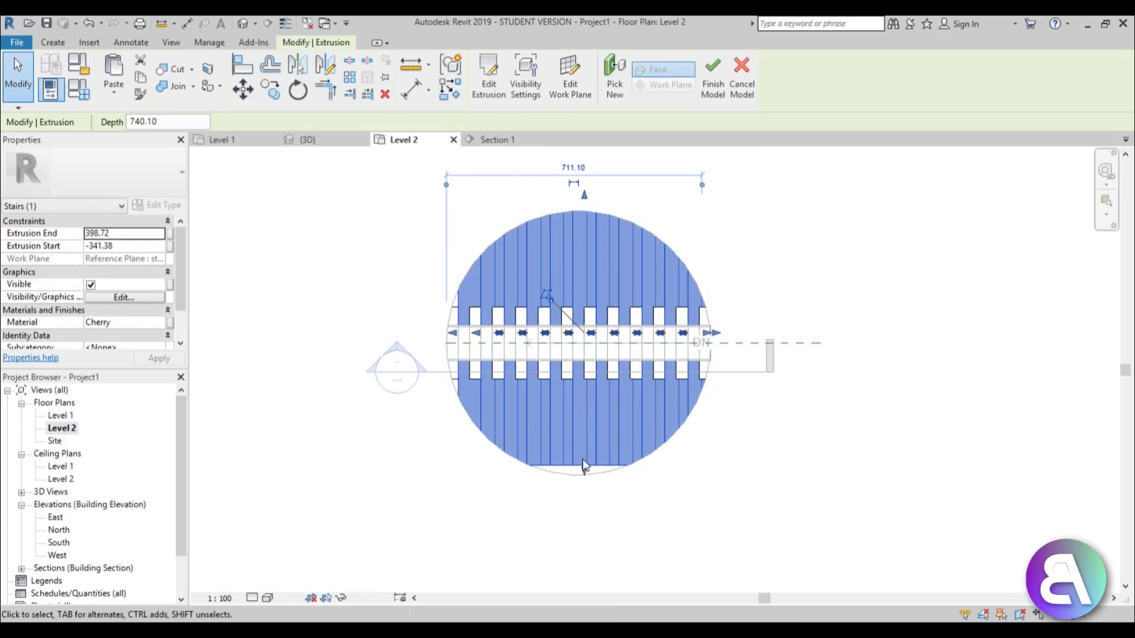
drag(584, 471, 585, 498)
scroll(542, 318, up, 1)
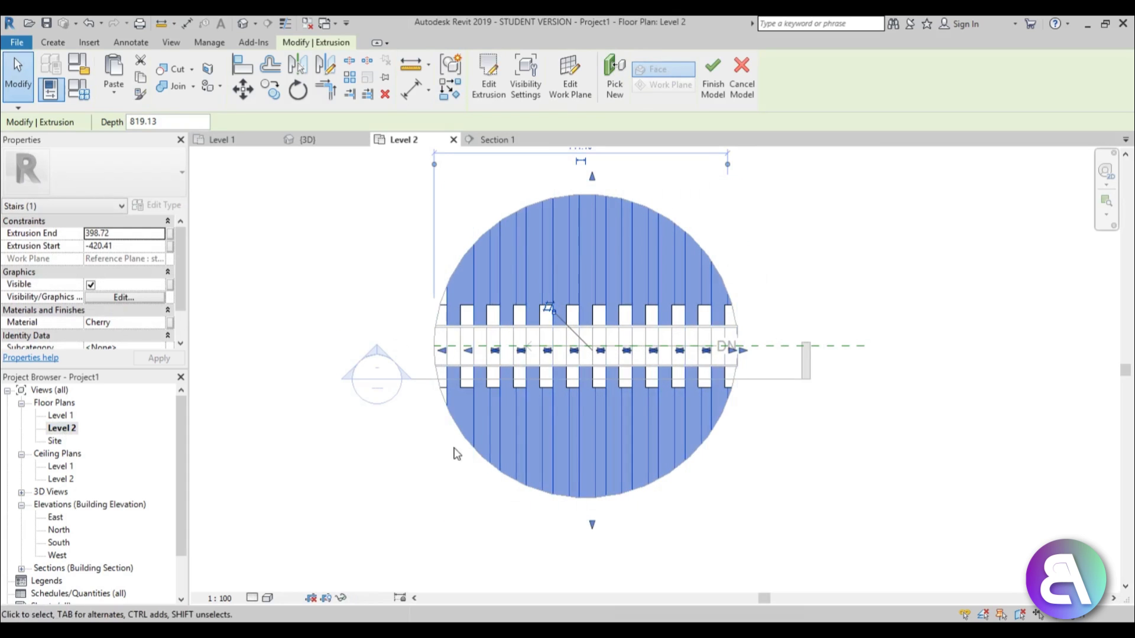
click(833, 457)
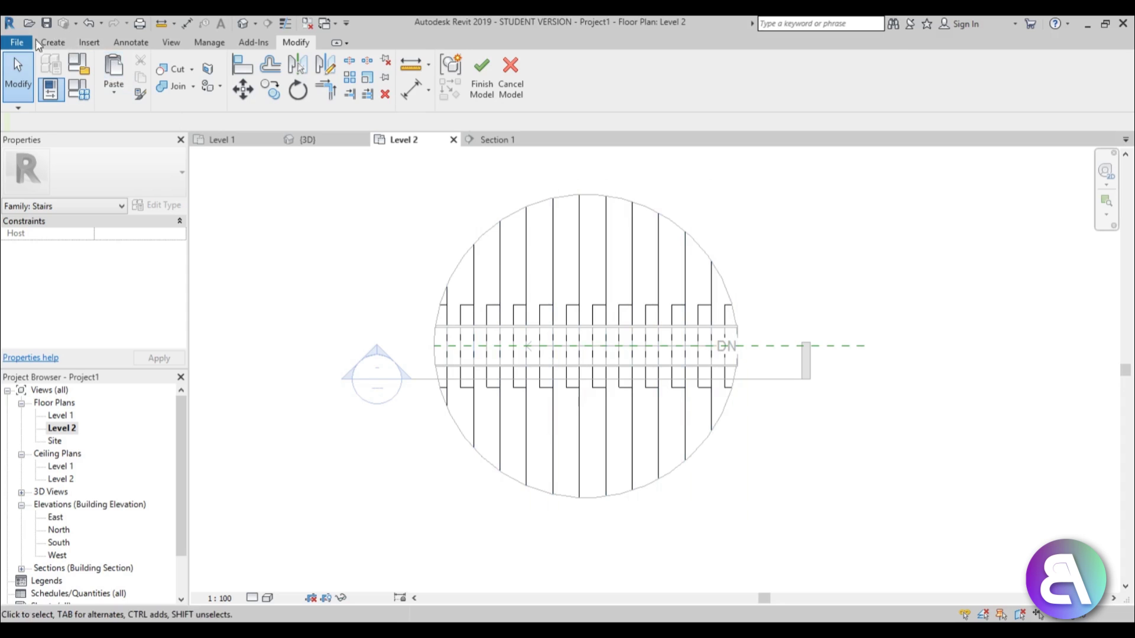
Step: Create a void extrusion on the Level 2 work plane from the circular floor opening's edge and finish its sketch in the 3D view
click(39, 45)
click(269, 86)
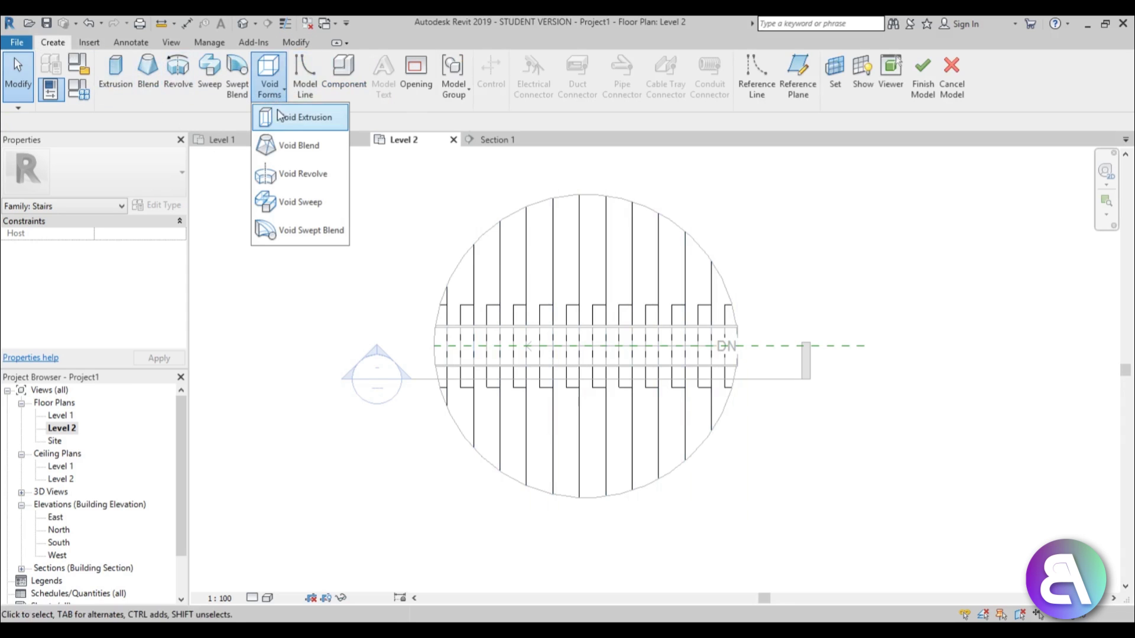
click(280, 116)
click(603, 74)
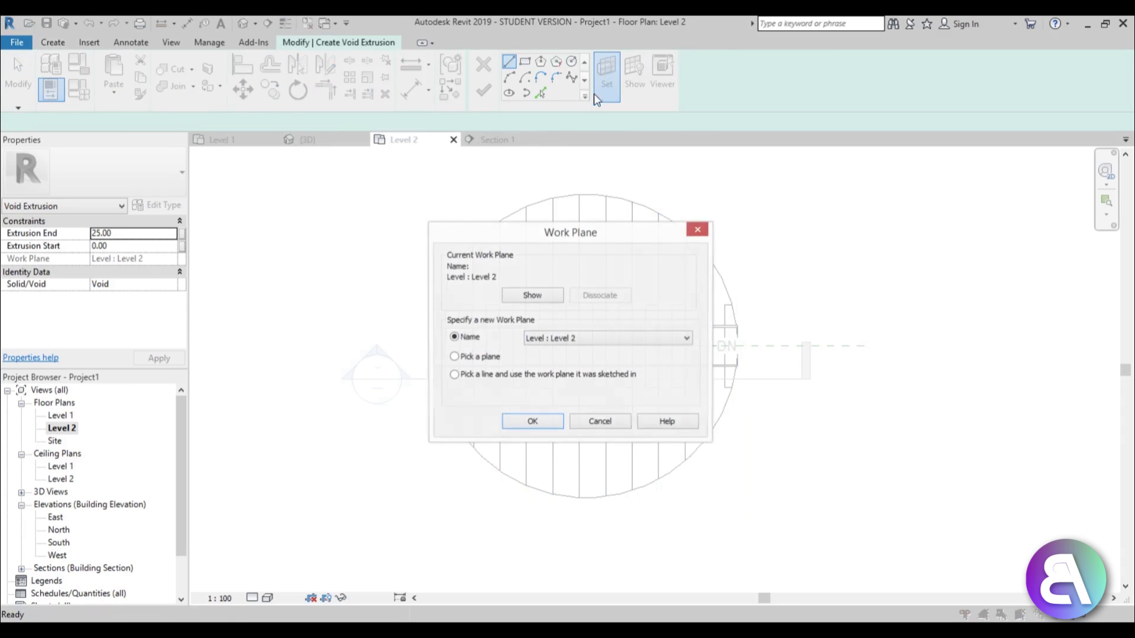
click(532, 422)
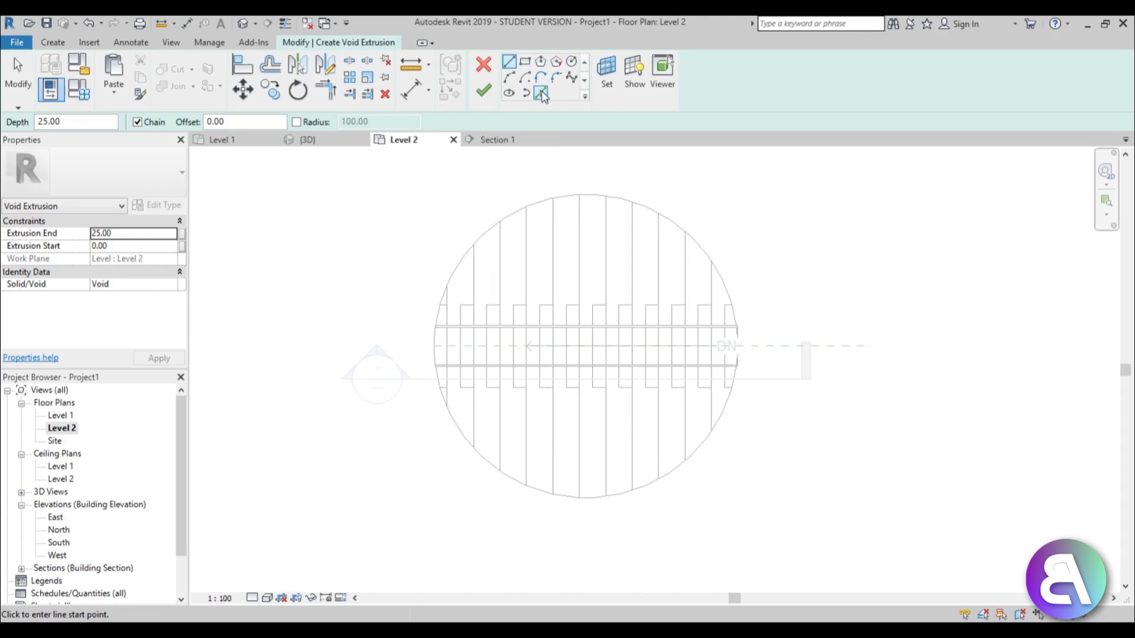
click(540, 93)
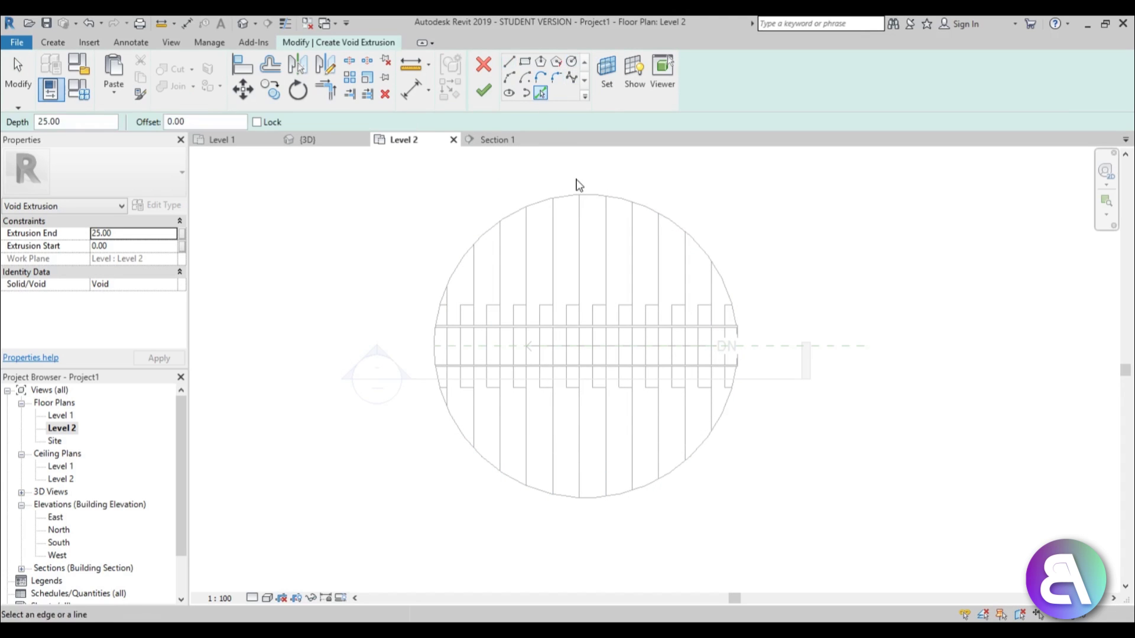
click(597, 500)
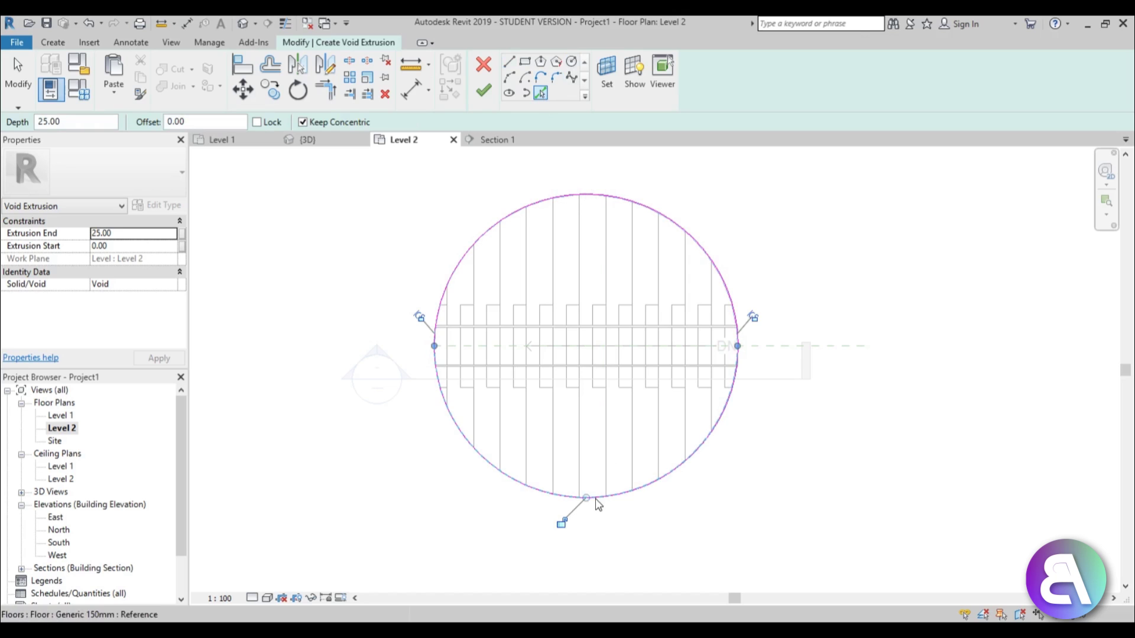
click(242, 23)
scroll(646, 315, down, 3)
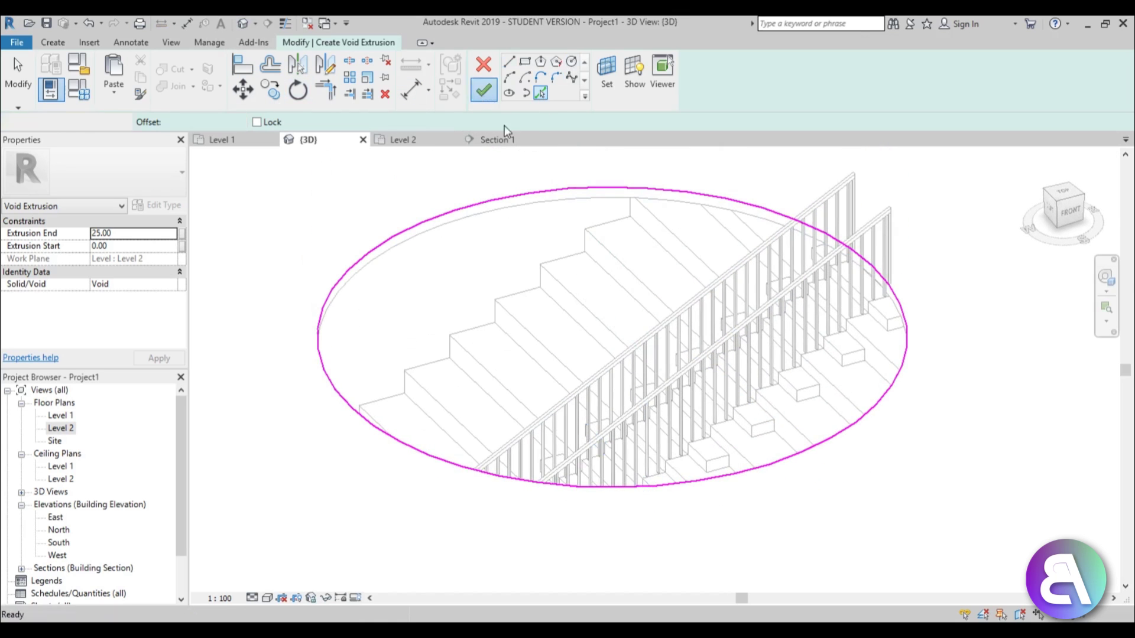
click(483, 90)
Step: Stretch the underside of the void extrusion down through the stair to an Extrusion Start of about -448
scroll(608, 314, up, 2)
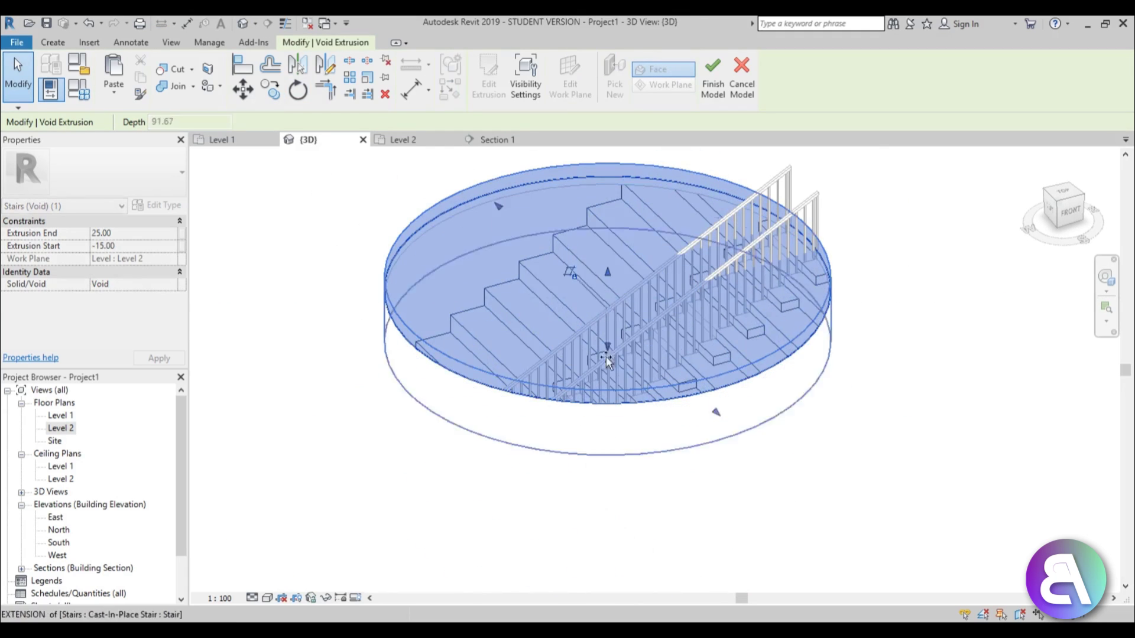
drag(608, 359, 615, 490)
shift+middle_drag(626, 457, 601, 397)
drag(601, 397, 599, 419)
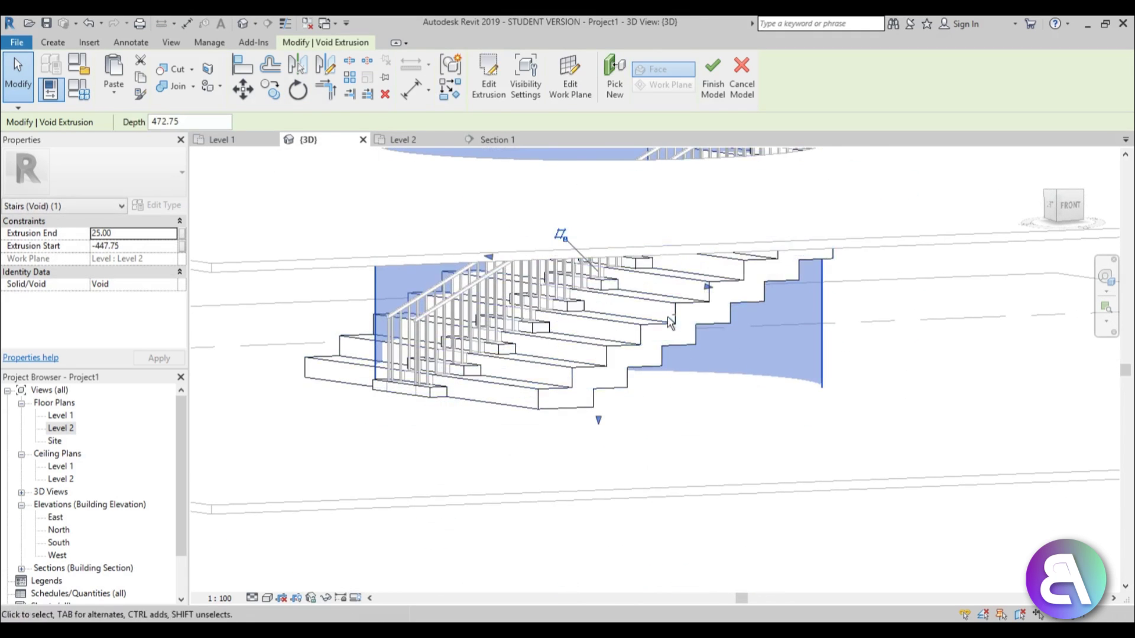
mouse_move(670, 322)
shift+middle_down()
mouse_move(684, 424)
mouse_move(633, 354)
mouse_move(631, 383)
shift+middle_up()
Step: Edit the void extrusion's sketch by adding a concentric outer circle about twice the opening's radius, and finish the ring-shaped profile
click(494, 94)
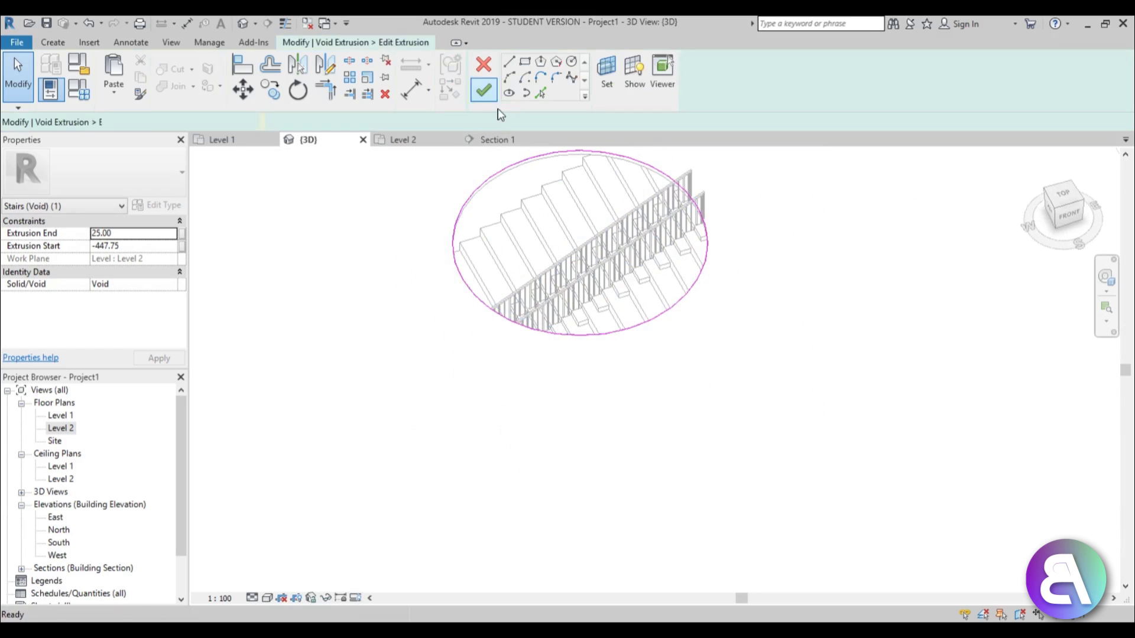
shift+middle_drag(679, 284, 621, 532)
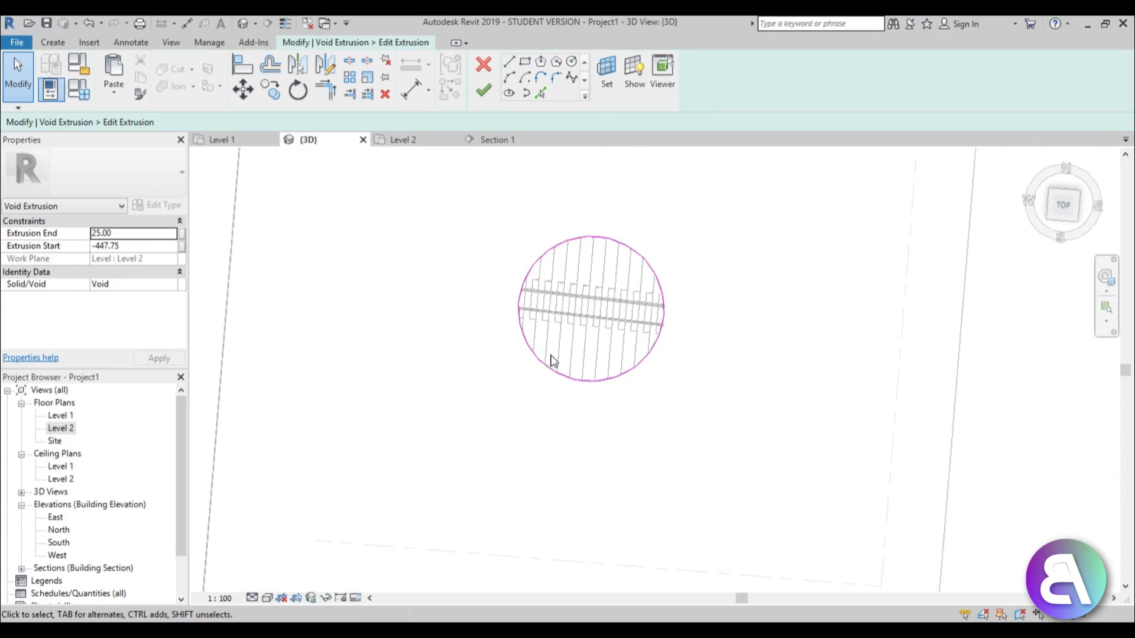
shift+middle_drag(553, 360, 532, 21)
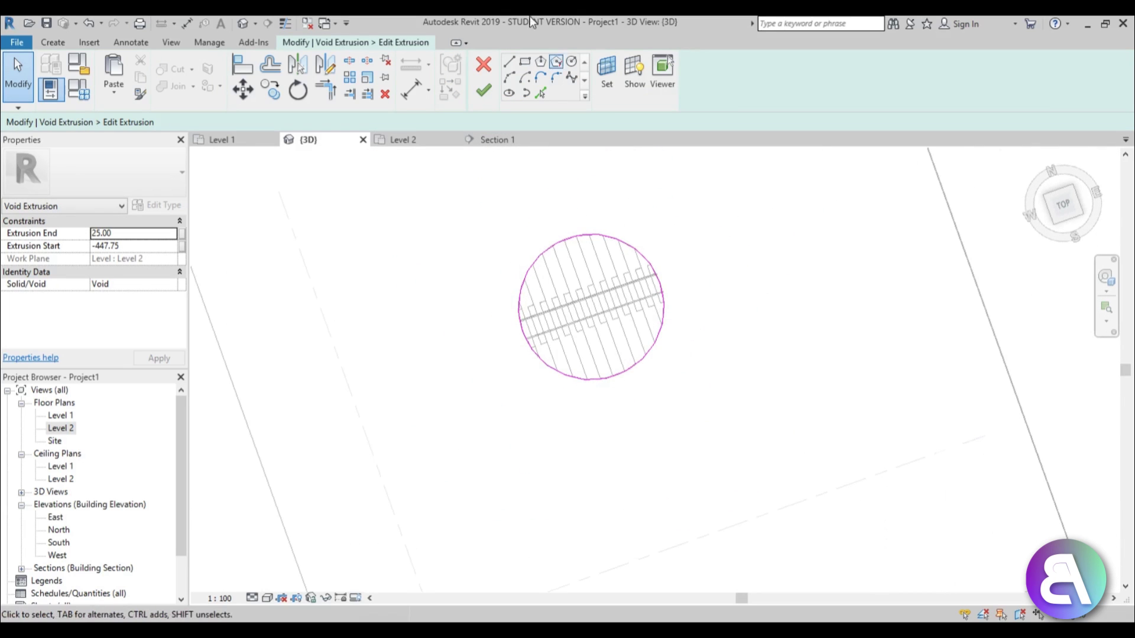
click(572, 62)
click(591, 307)
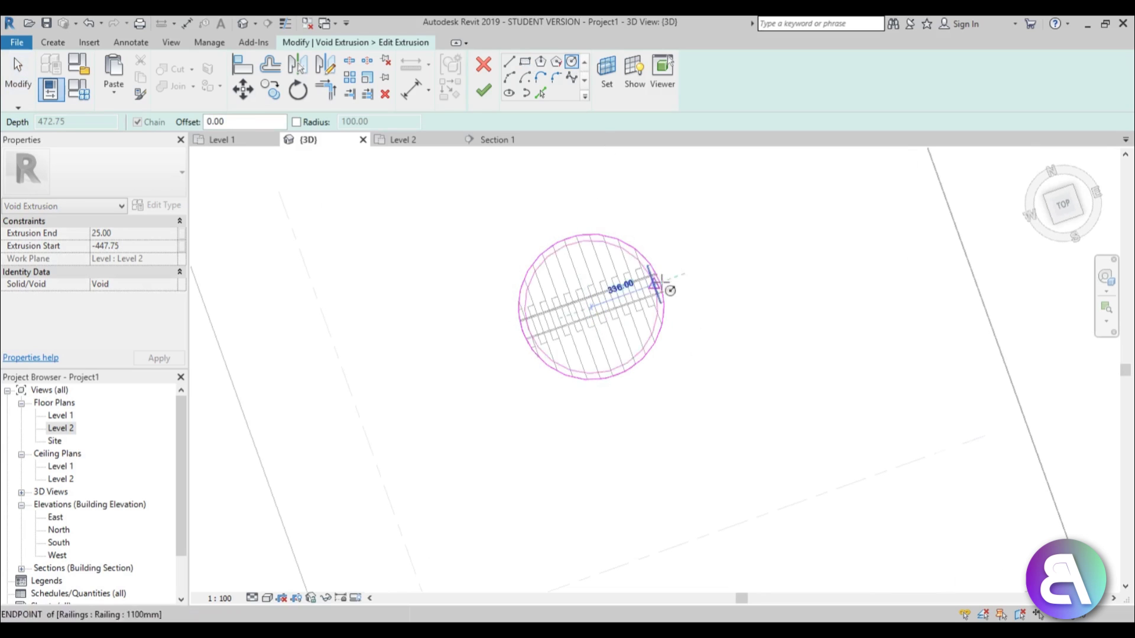
click(653, 175)
click(483, 95)
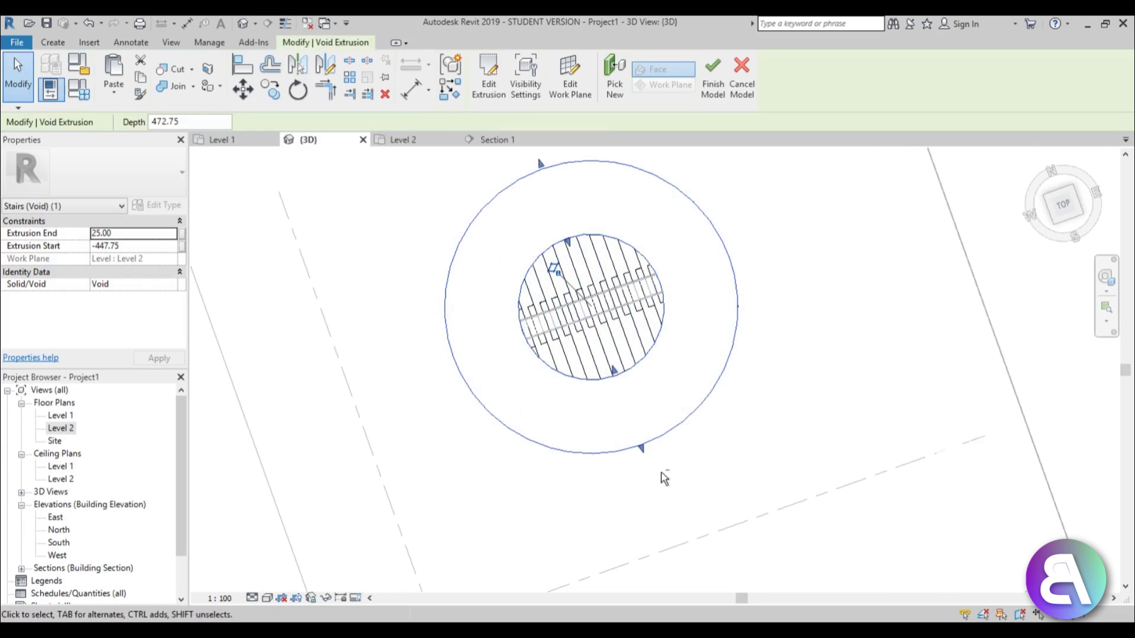
shift+middle_drag(664, 474, 664, 398)
click(816, 250)
Step: Cut the stepped Cherry extrusion with the ring-shaped void and pick the half-step extrusion as the next solid to cut
shift+middle_drag(816, 251, 719, 231)
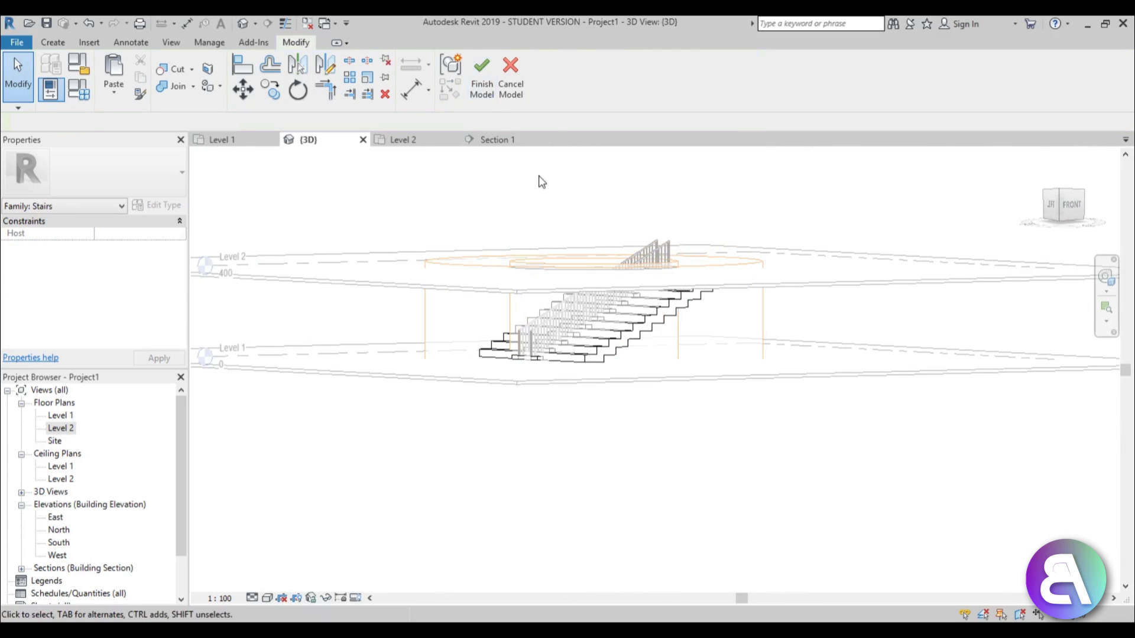
shift+middle_drag(542, 183, 591, 233)
click(363, 214)
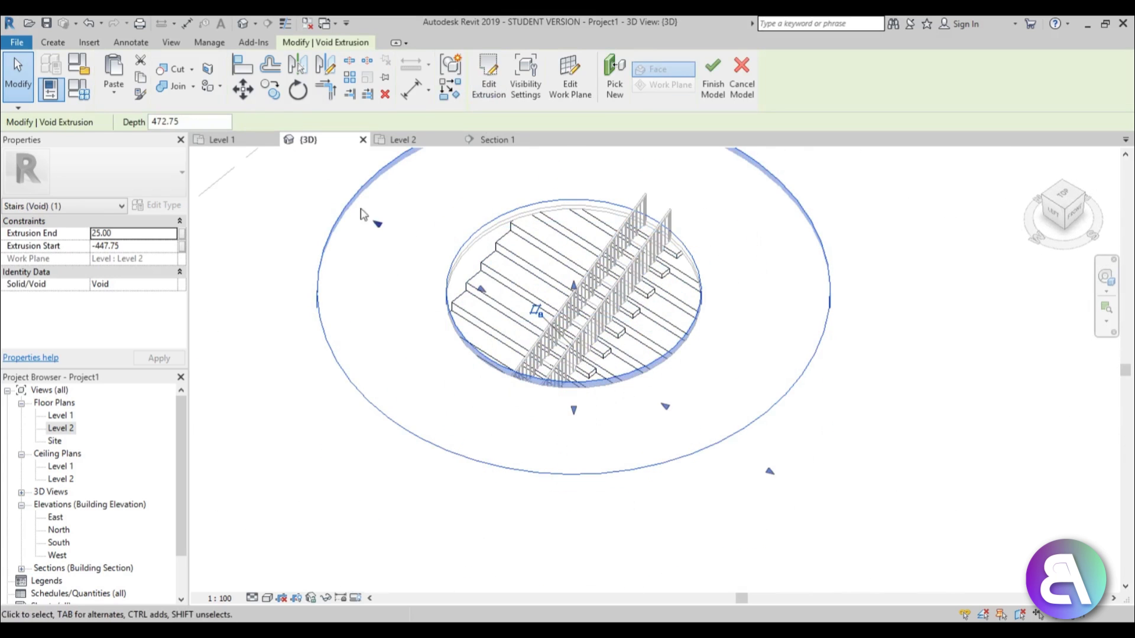
click(176, 69)
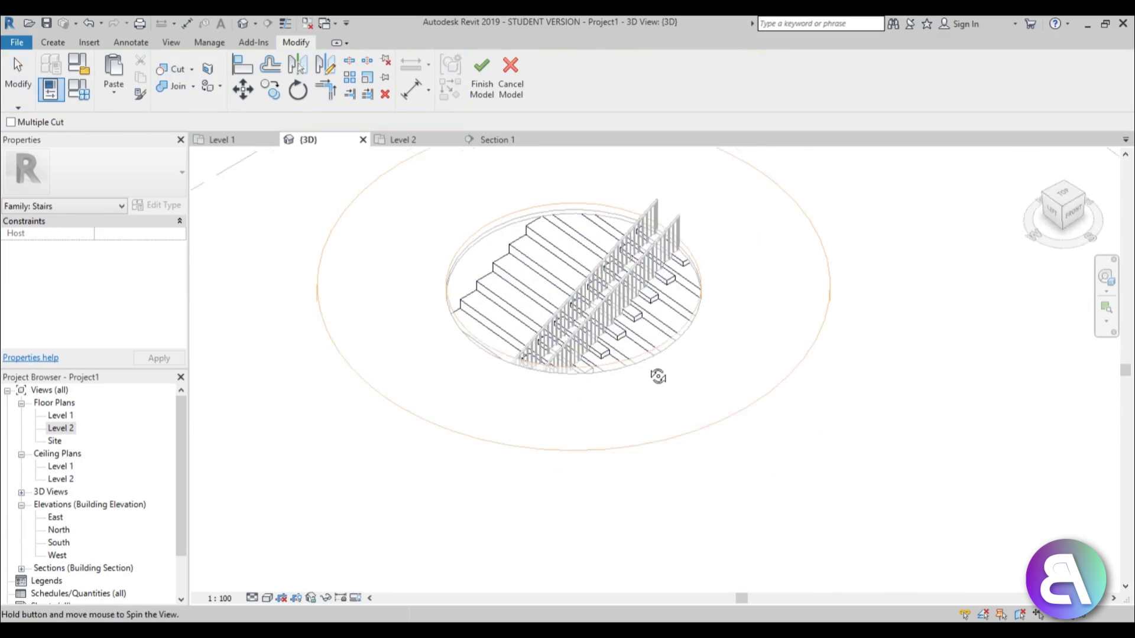
shift+middle_drag(657, 374, 654, 424)
click(641, 404)
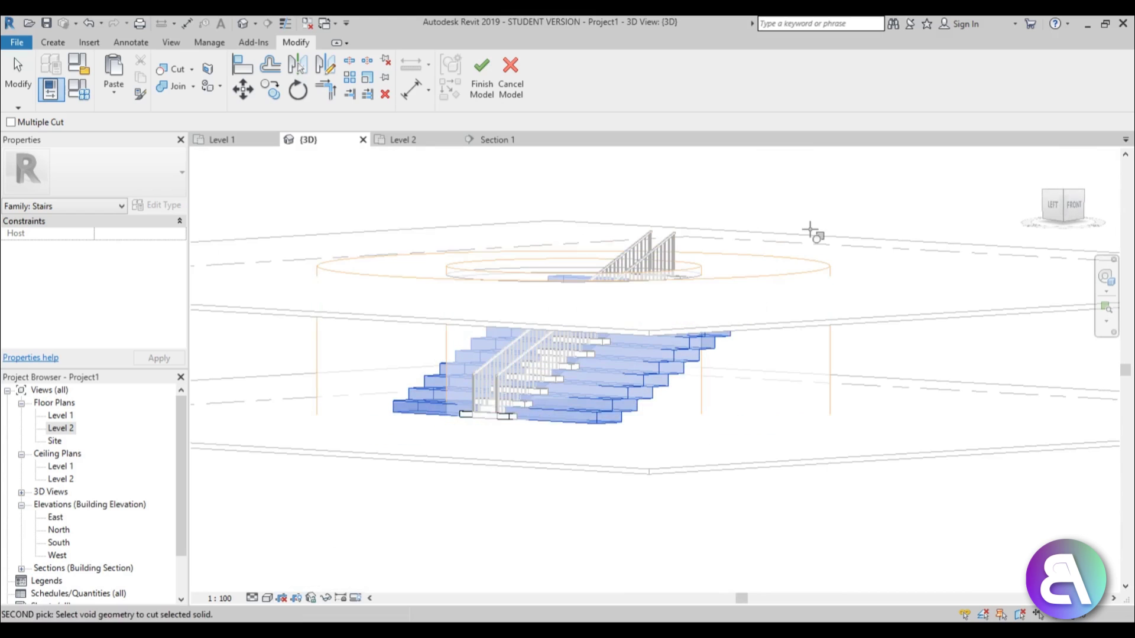
click(791, 275)
click(540, 424)
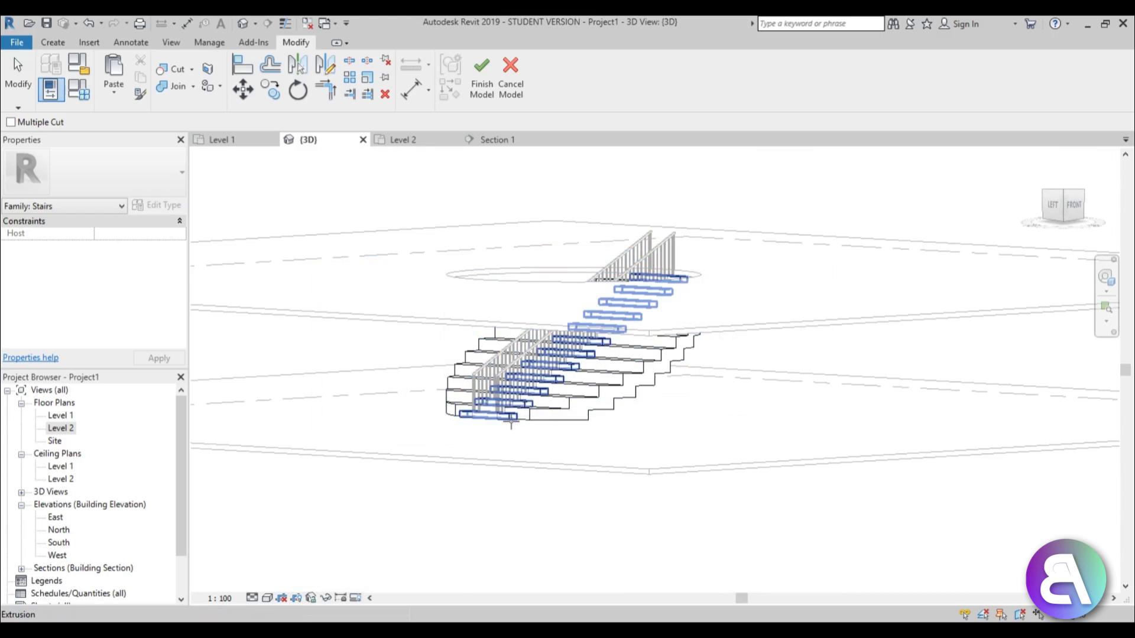
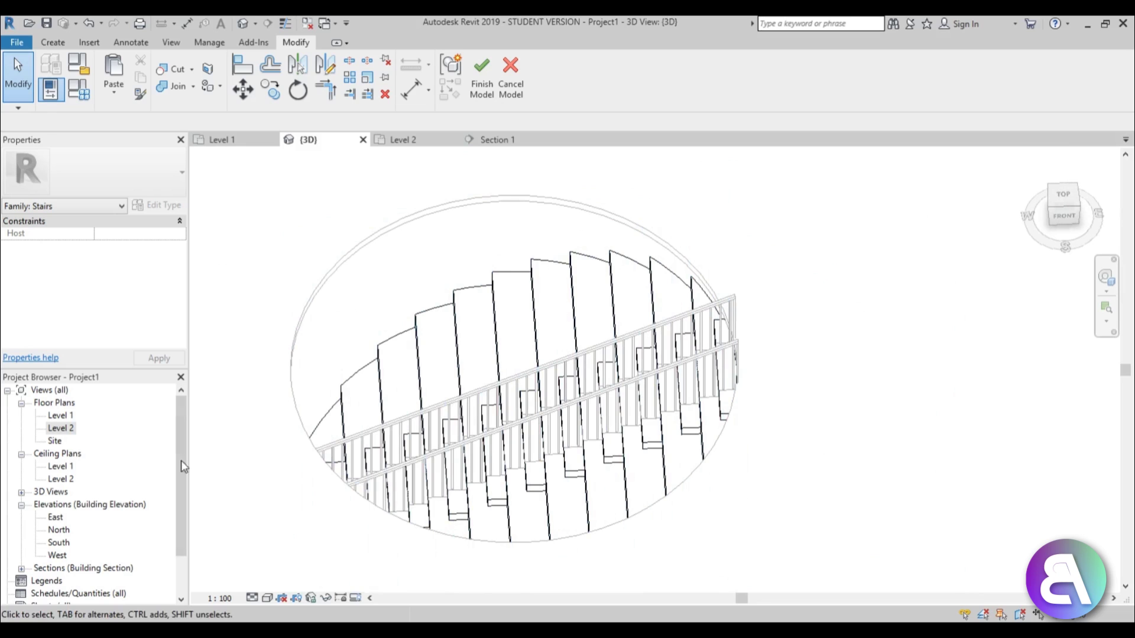
Step: In the Section 1 view, draw a sloped reference plane along the stair's step nosings from the lowest to the upper steps
double_click(60, 568)
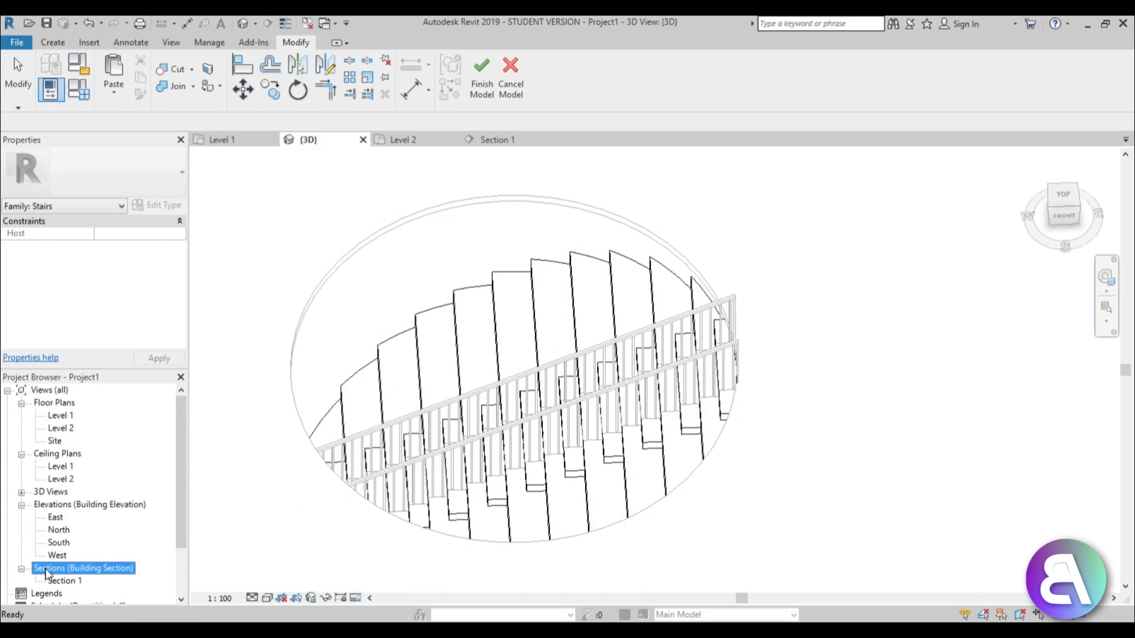
double_click(66, 581)
scroll(584, 282, down, 2)
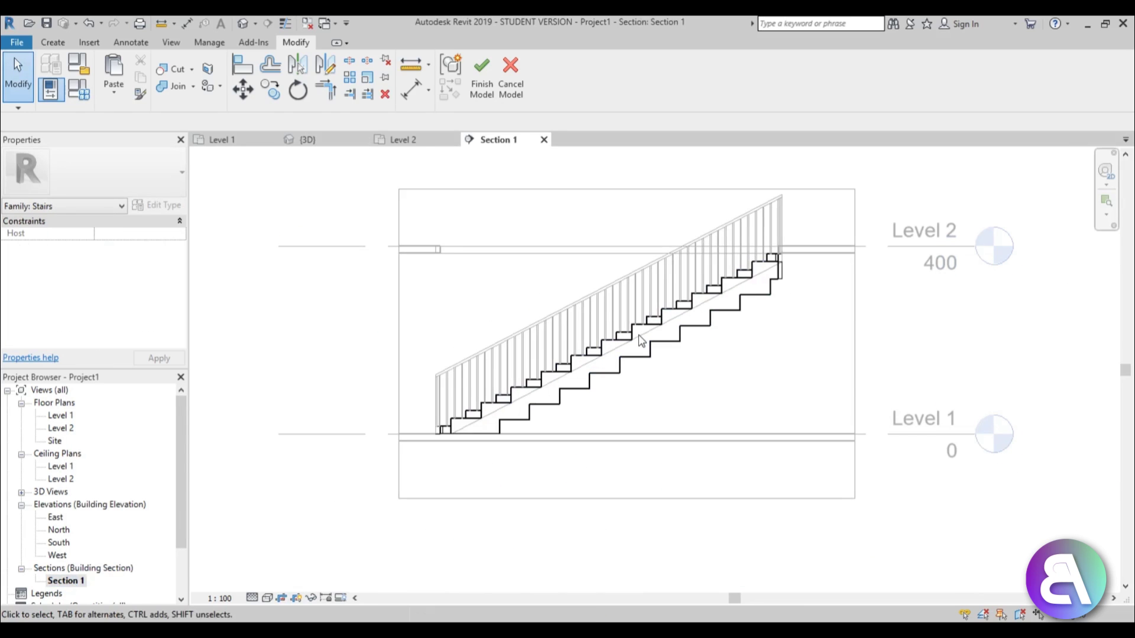
click(53, 42)
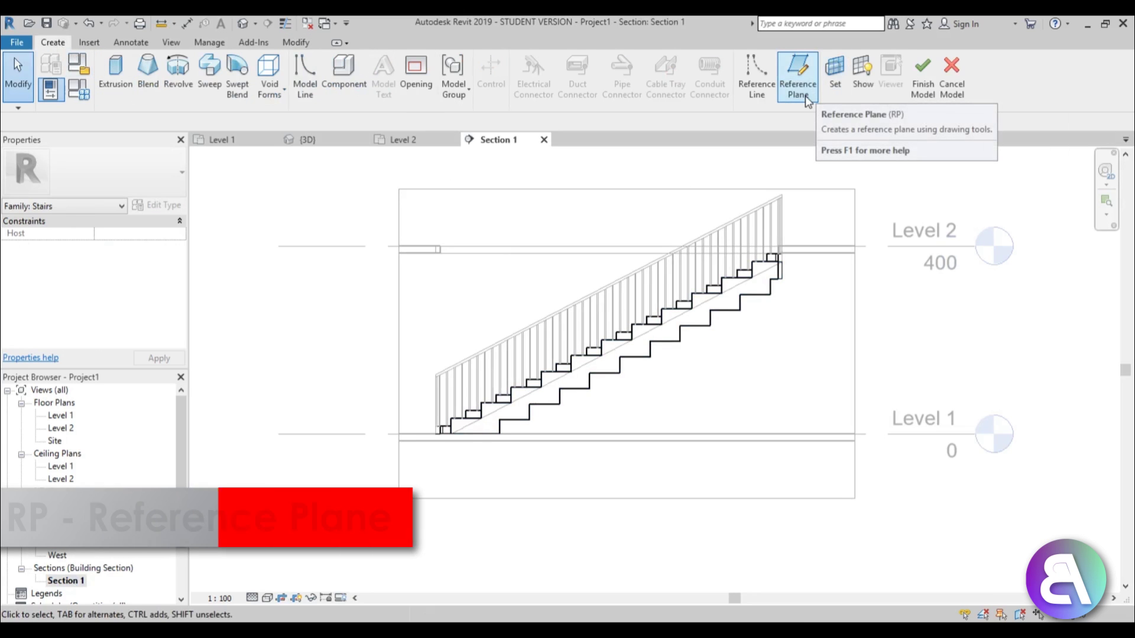
click(798, 80)
scroll(485, 442, up, 2)
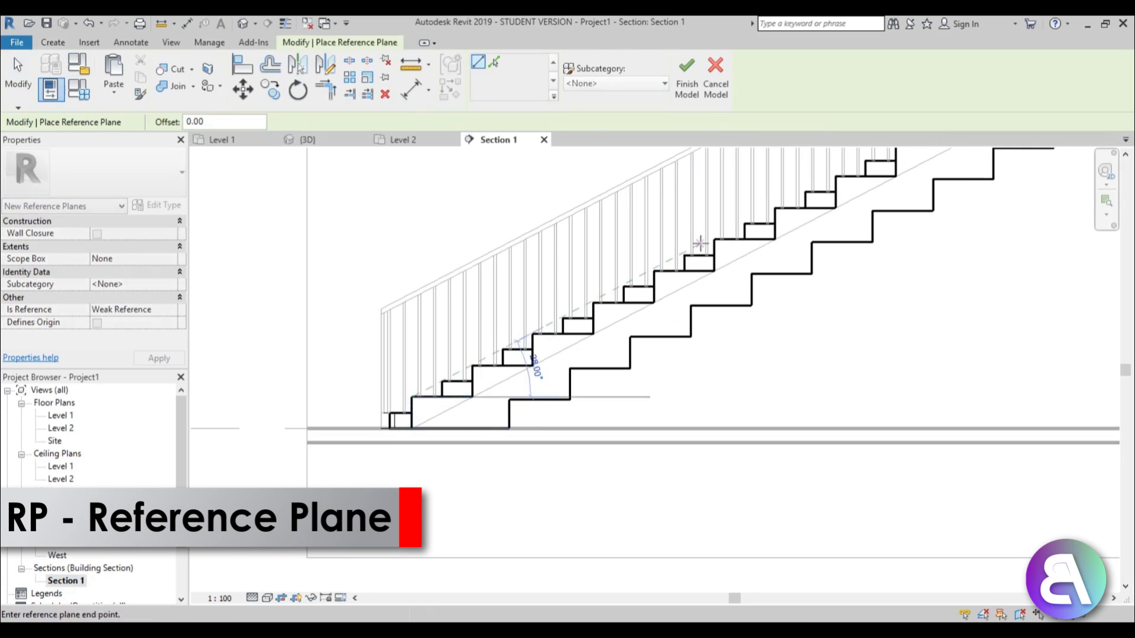
scroll(532, 373, up, 4)
scroll(733, 263, down, 5)
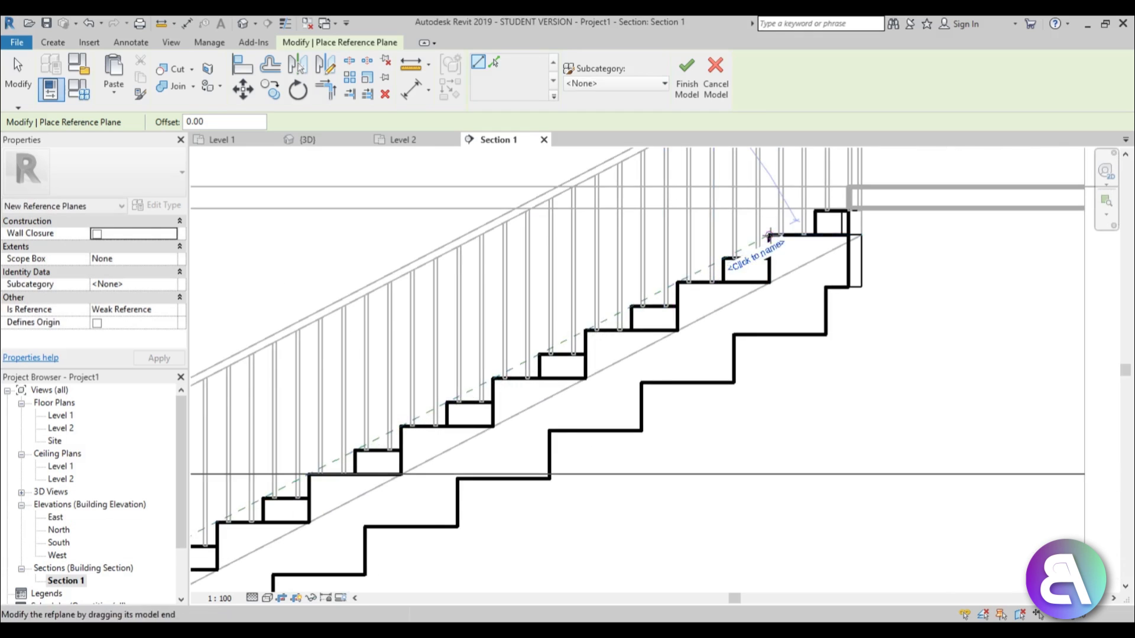
key(Escape)
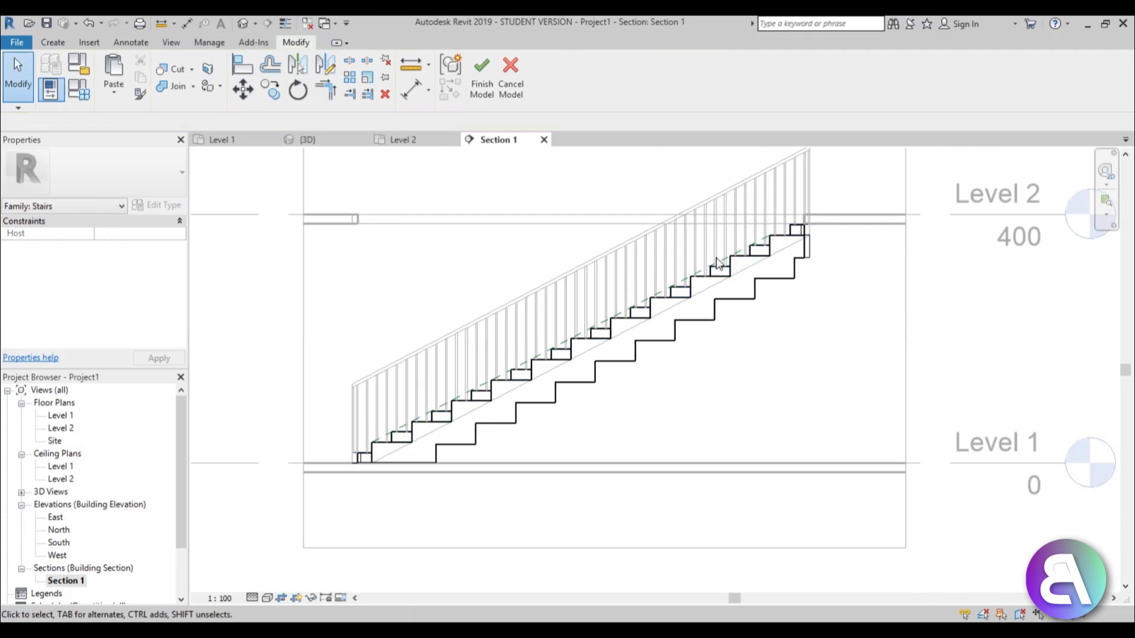
Step: Move the sloped reference plane up to the underside of the handrail and extend its lower end beyond the railing's start
click(717, 265)
key(Delete)
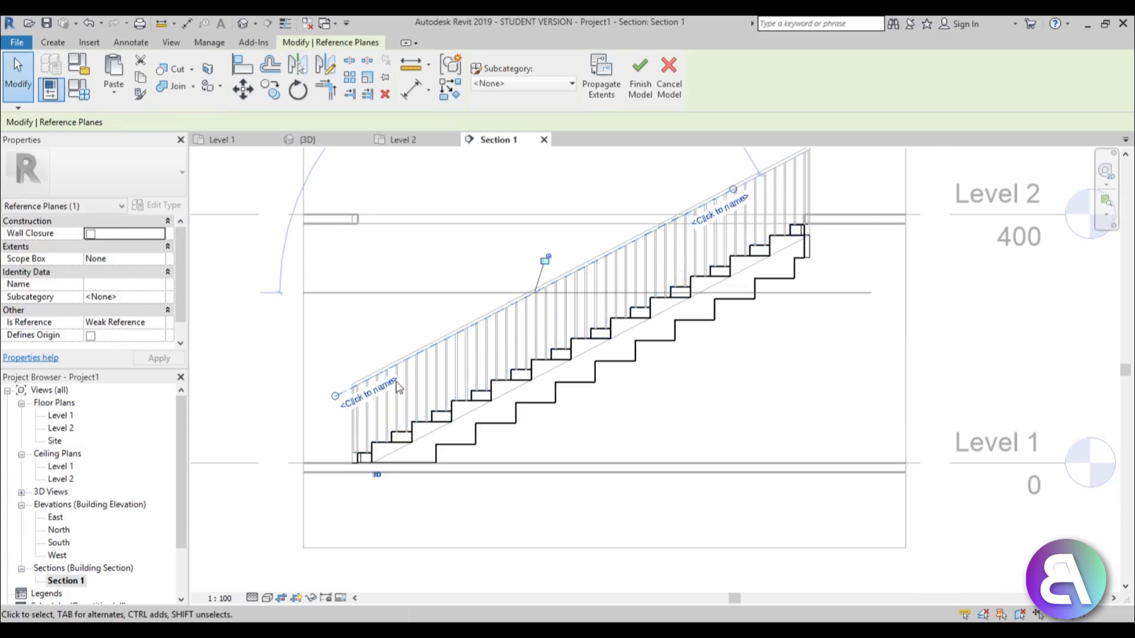
scroll(349, 367, up, 2)
click(319, 431)
scroll(684, 230, down, 1)
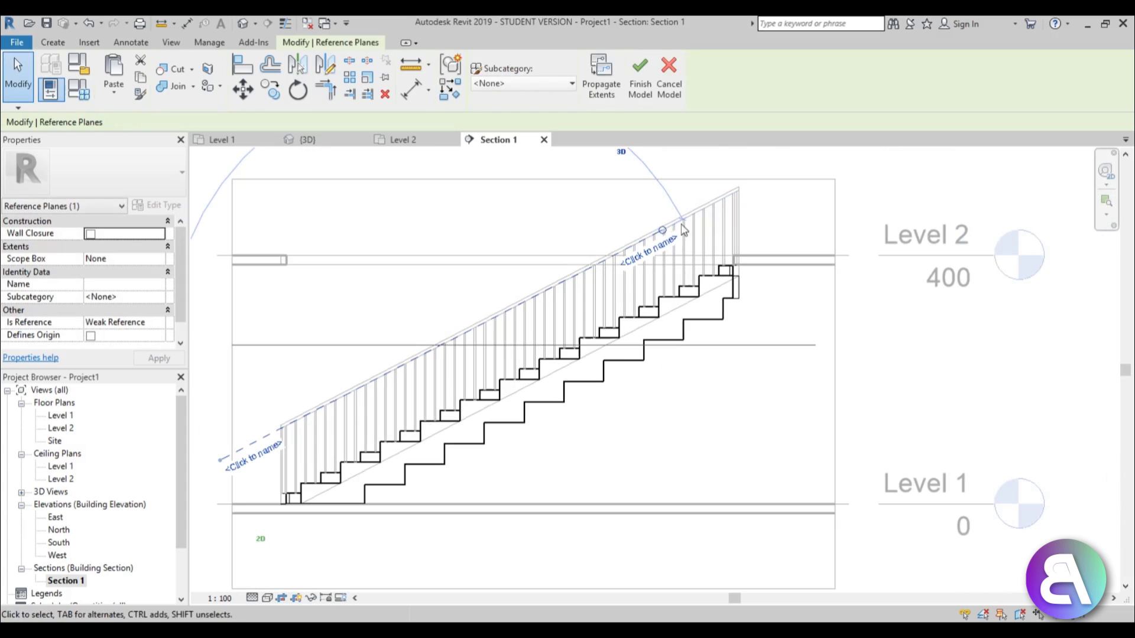
key(Delete)
scroll(650, 257, up, 3)
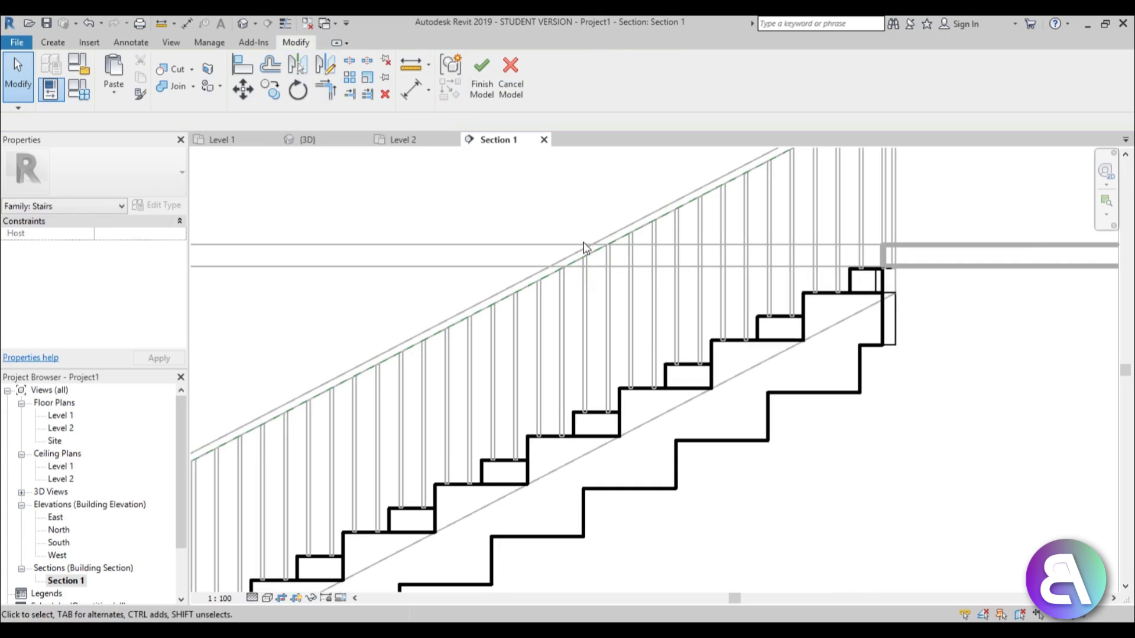
scroll(585, 246, down, 2)
scroll(431, 393, up, 1)
scroll(464, 309, up, 2)
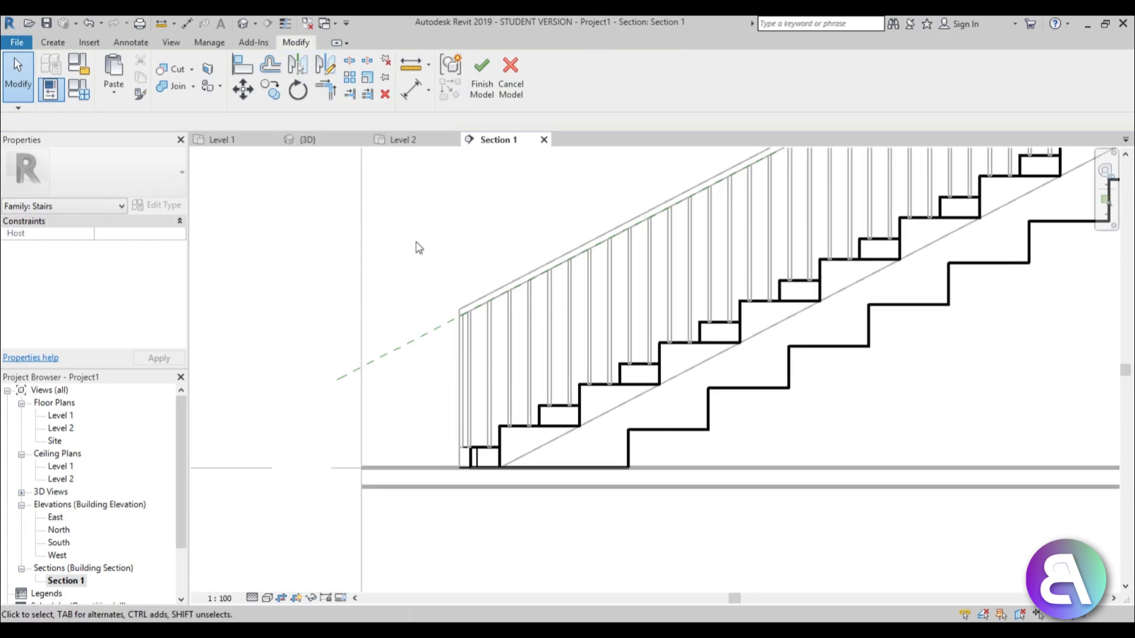
click(408, 347)
click(498, 239)
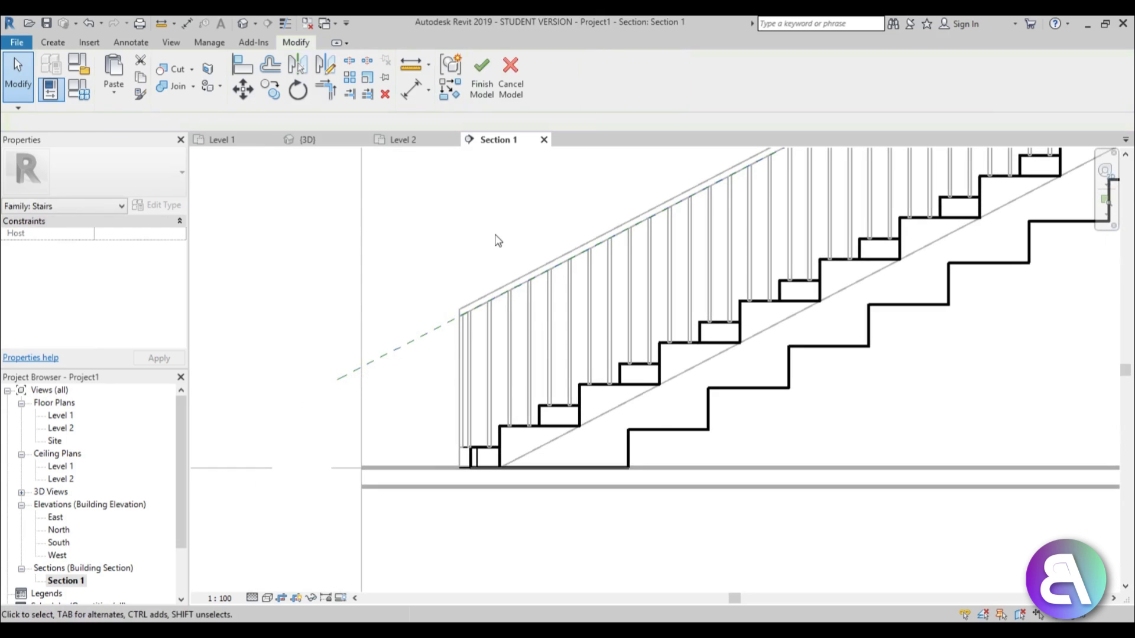
Step: Draw a vertical reference plane at the railing's lower end, from the stair base up past the Level 2 floor
click(52, 43)
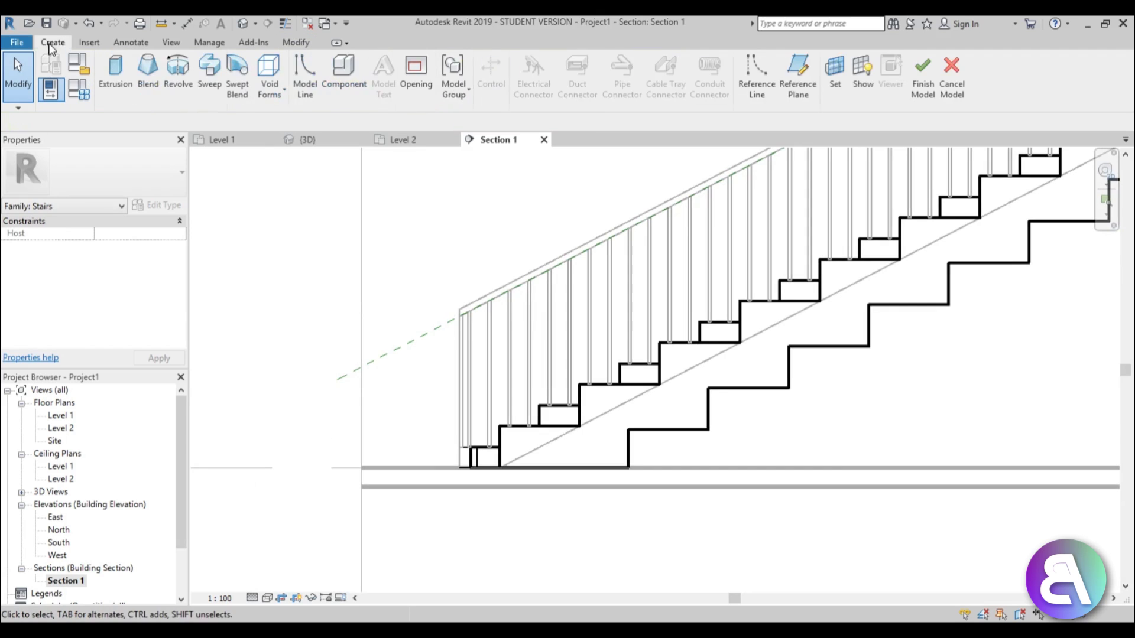
click(814, 99)
scroll(461, 469, up, 1)
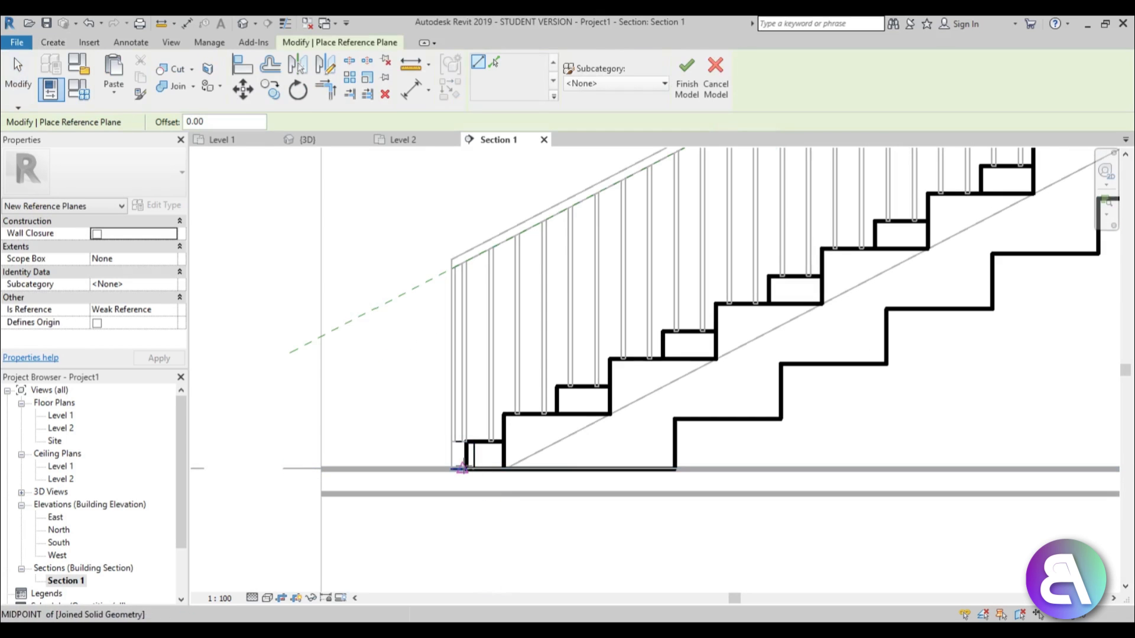
click(451, 468)
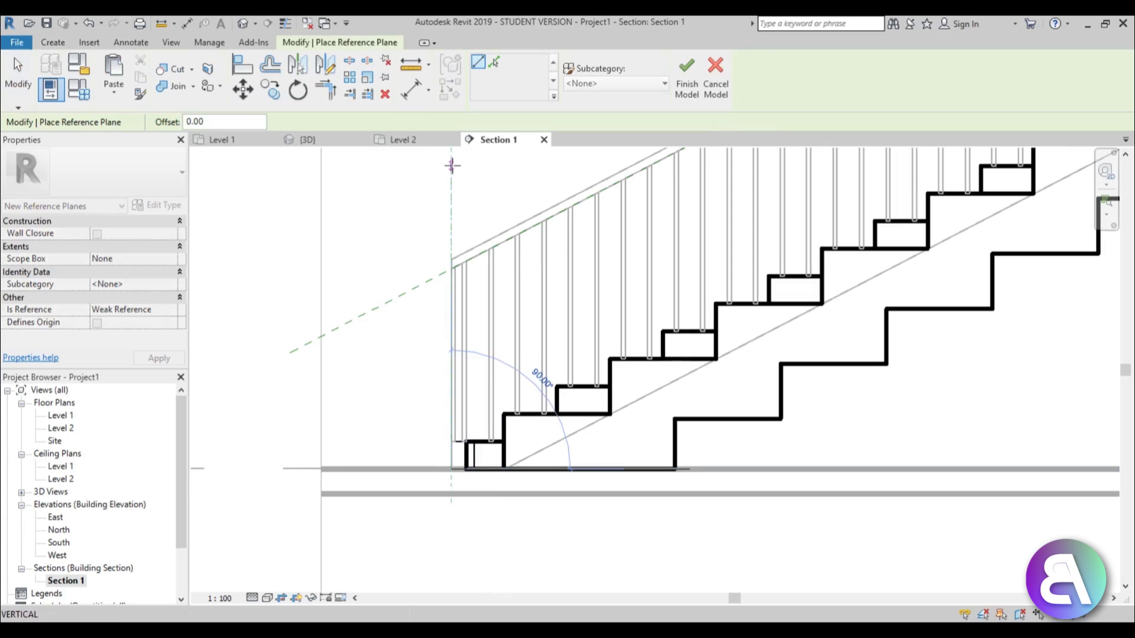
scroll(451, 166, down, 3)
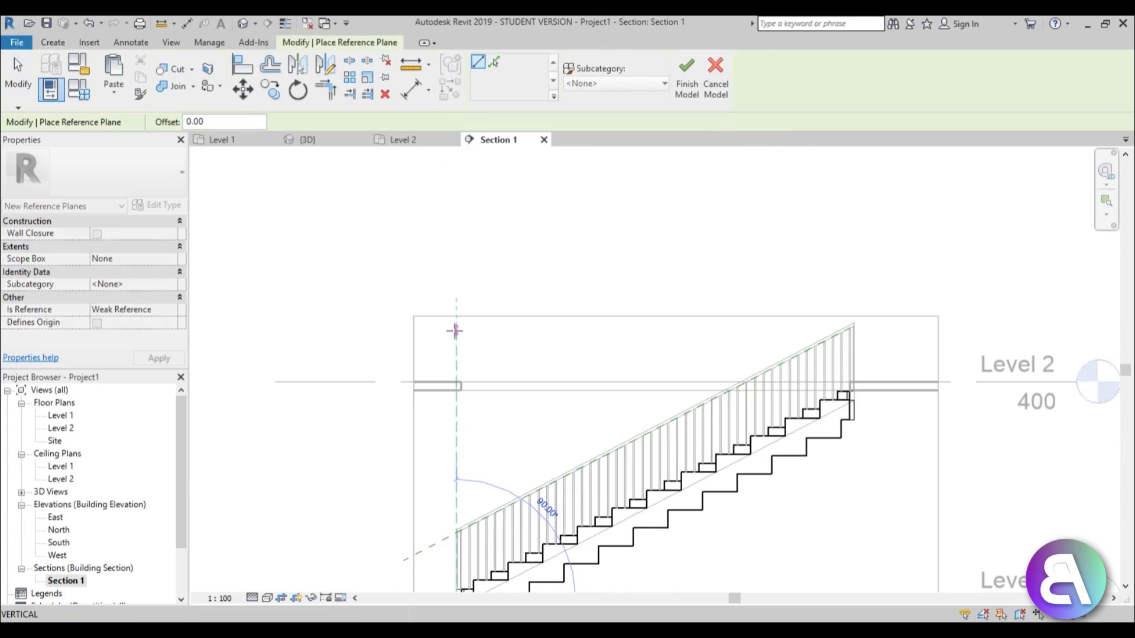
click(455, 331)
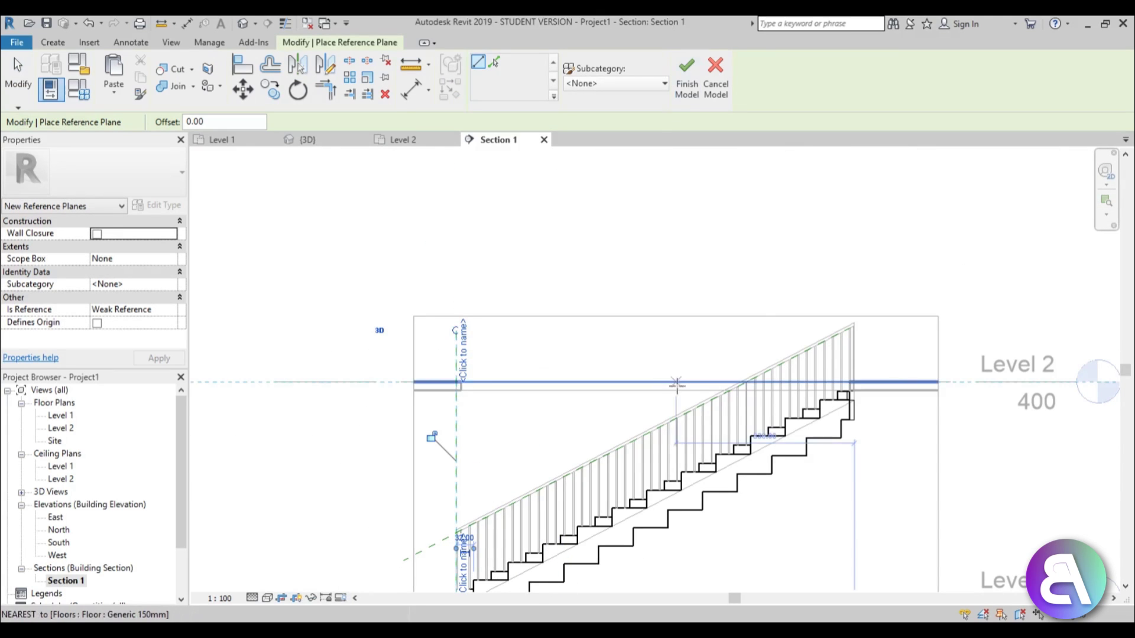
Step: Draw a second vertical reference plane from the sloped plane's crossing with the Level 2 floor down below the stair
middle_drag(762, 474, 731, 463)
scroll(721, 379, up, 5)
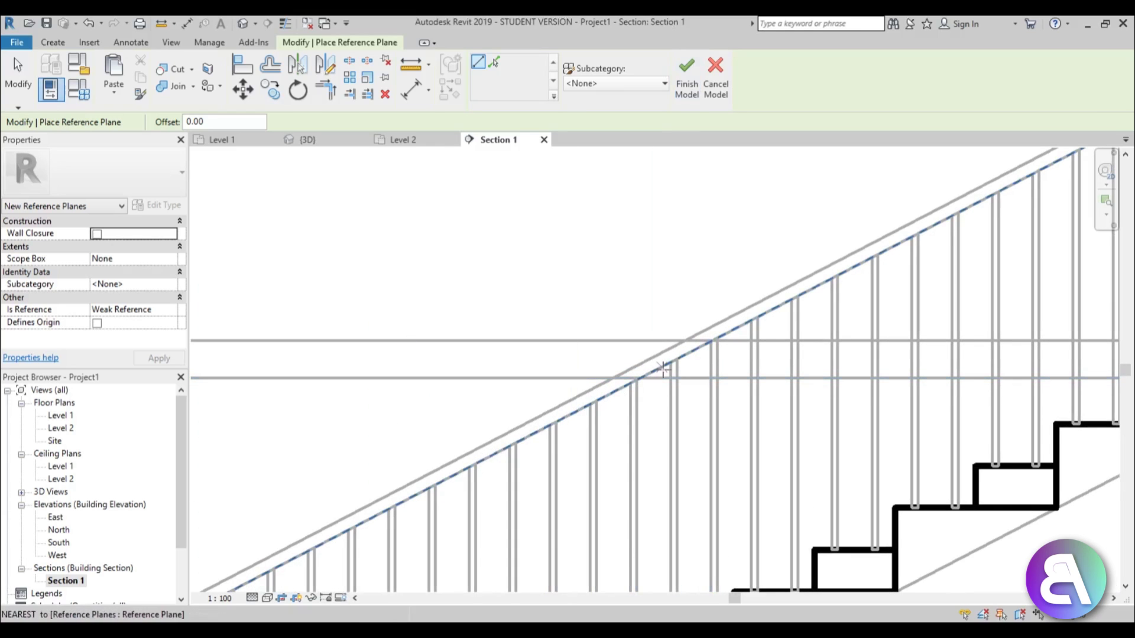
click(670, 362)
scroll(680, 385, down, 5)
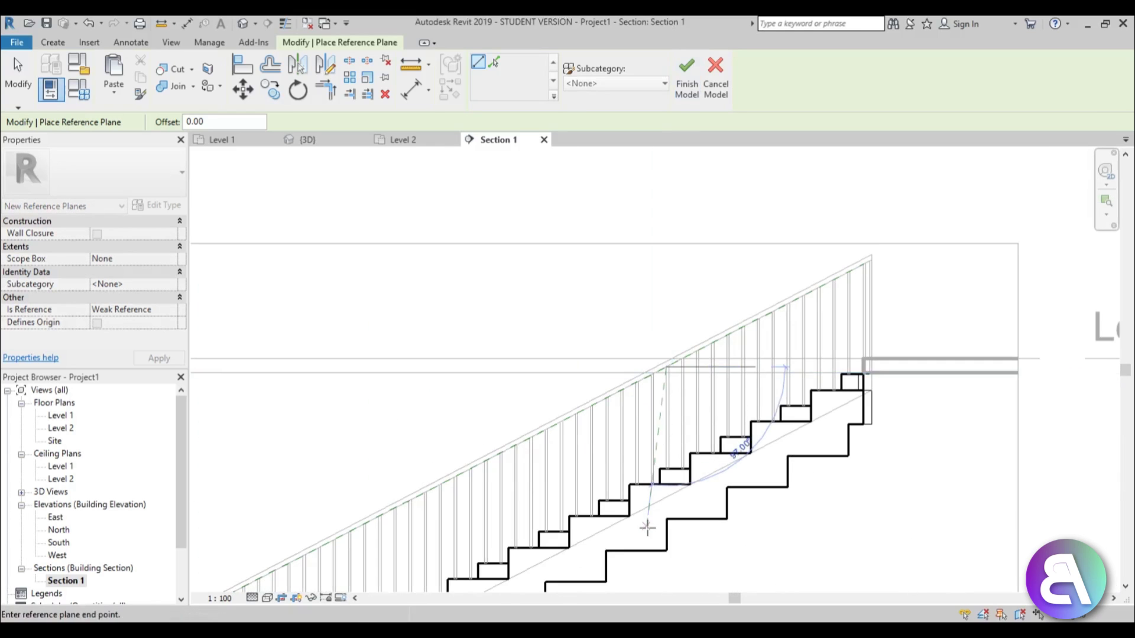
click(680, 436)
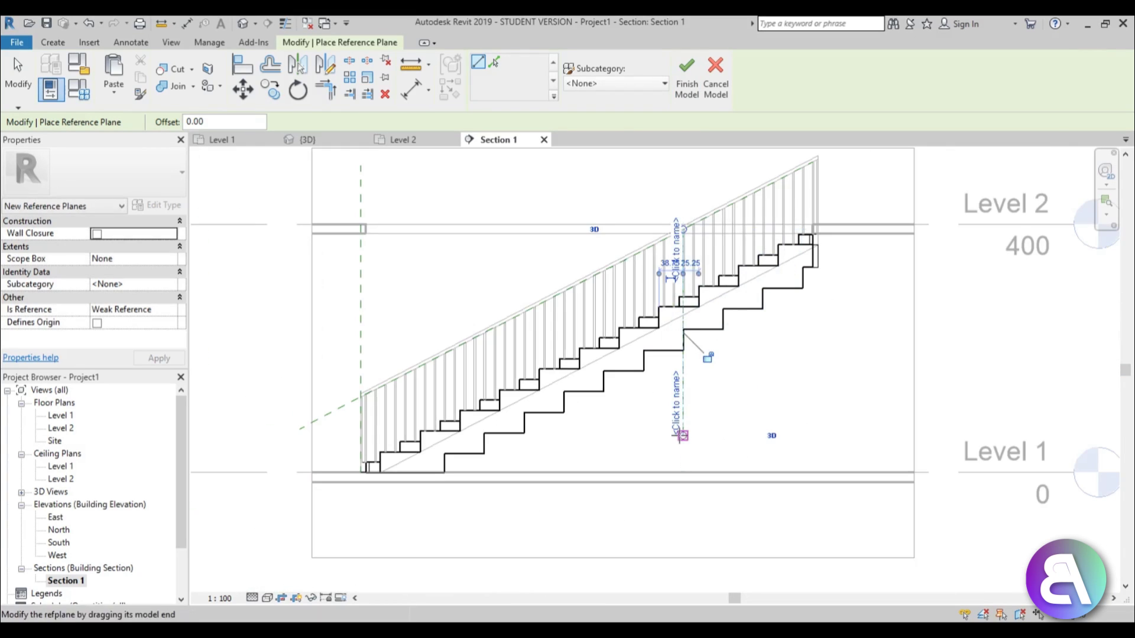
Step: Extend the second vertical reference plane upward above the Level 2 floor and downward below the Level 1 floor
key(Escape)
click(683, 426)
drag(683, 229, 683, 170)
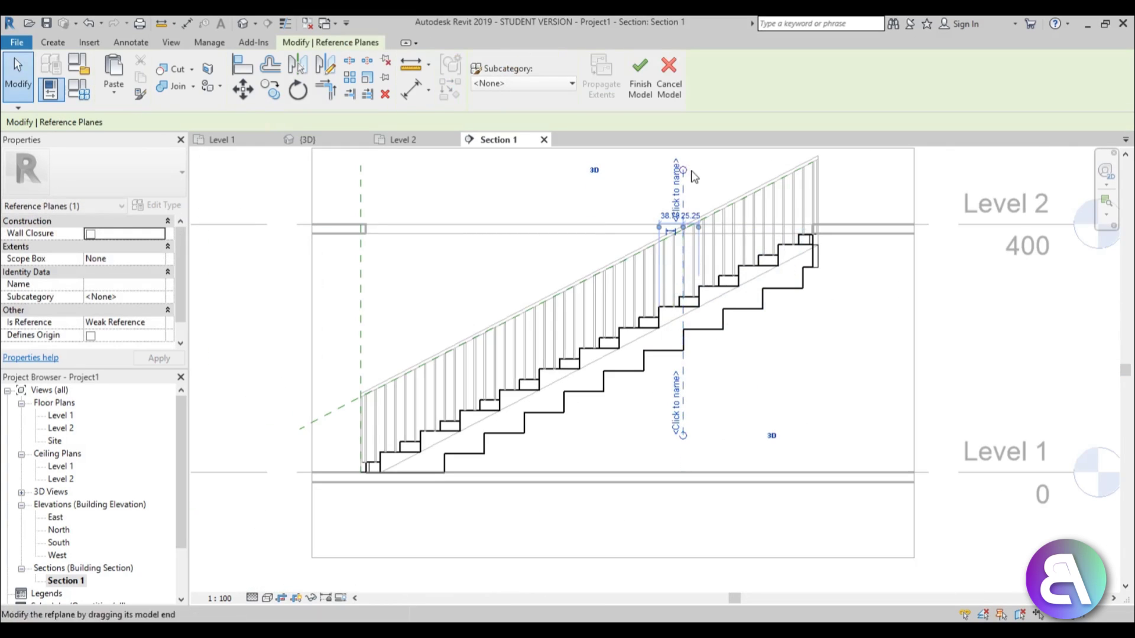
drag(683, 436, 684, 525)
scroll(687, 532, down, 2)
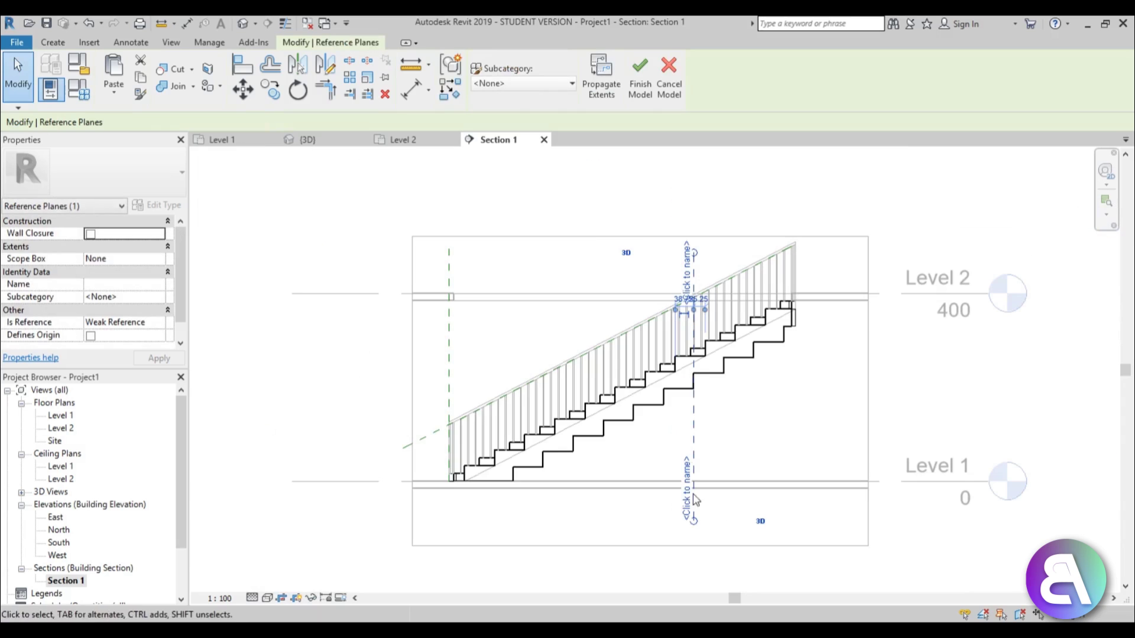
key(Escape)
Step: Name the sloped reference plane under the handrail "rail"
click(583, 357)
click(425, 457)
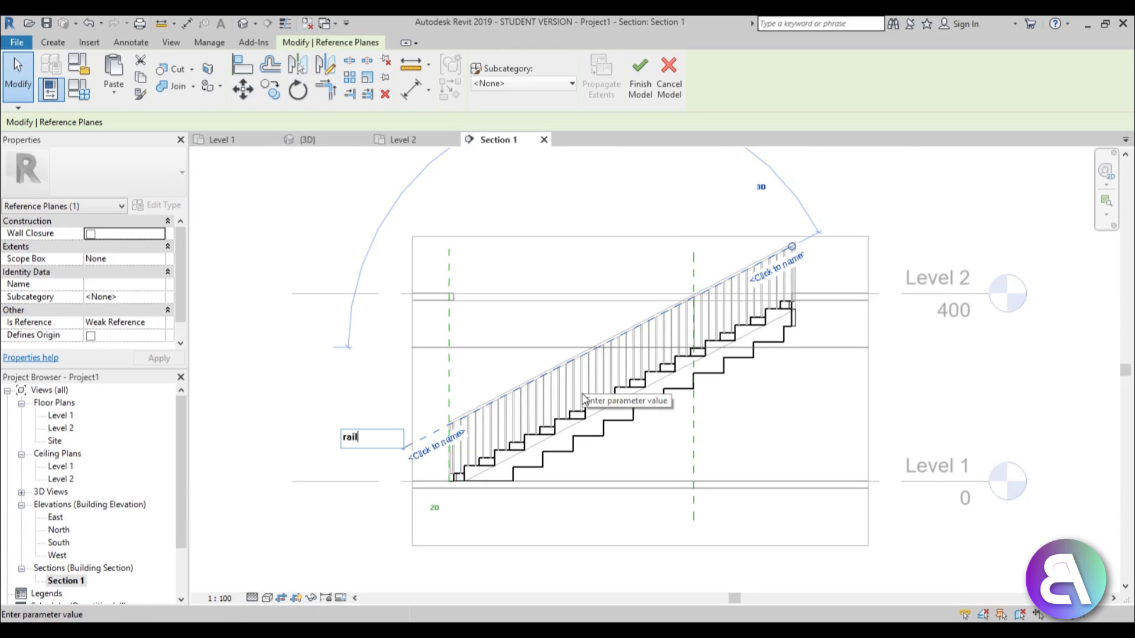
key(Return)
click(571, 347)
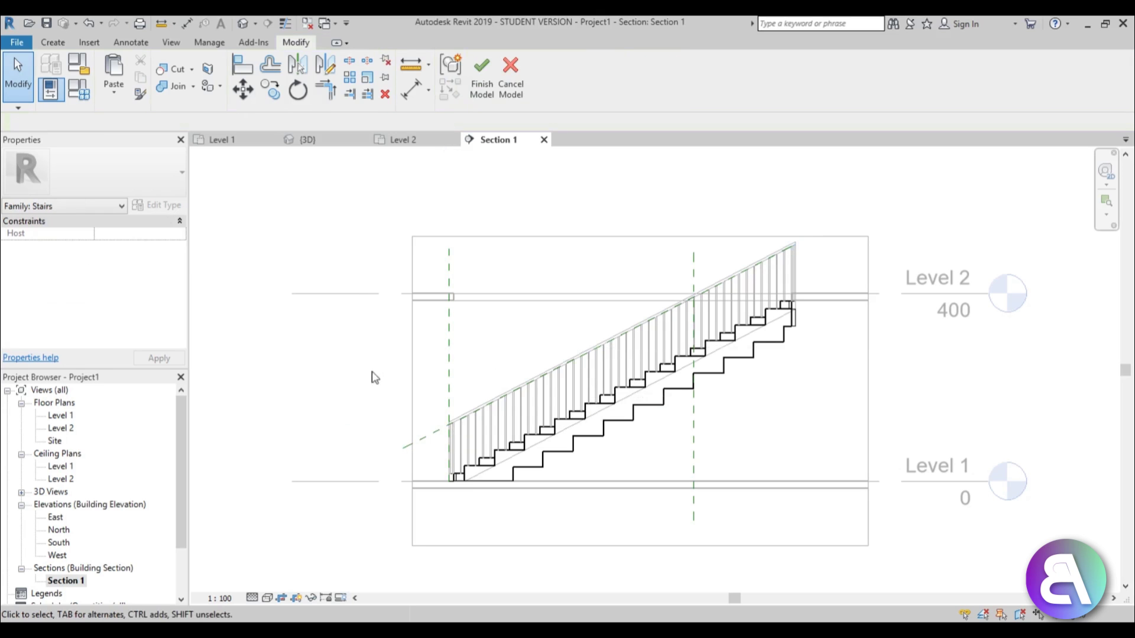
Step: In the Level 2 floor plan, start a Sweep and set its work plane to Reference Plane : rail
double_click(61, 428)
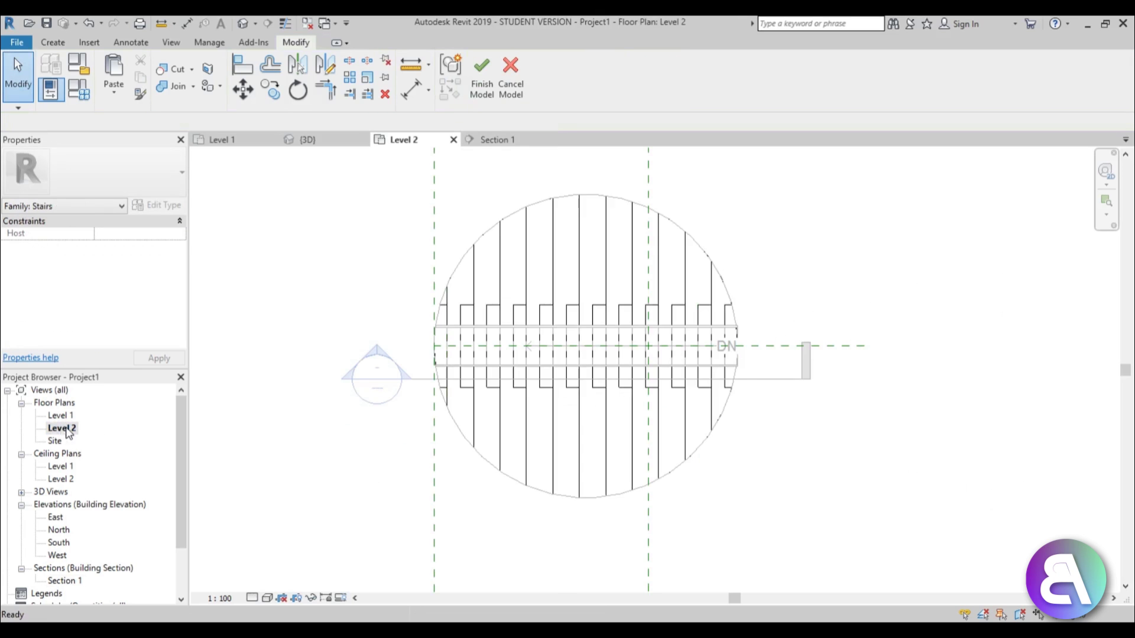
scroll(585, 318, up, 2)
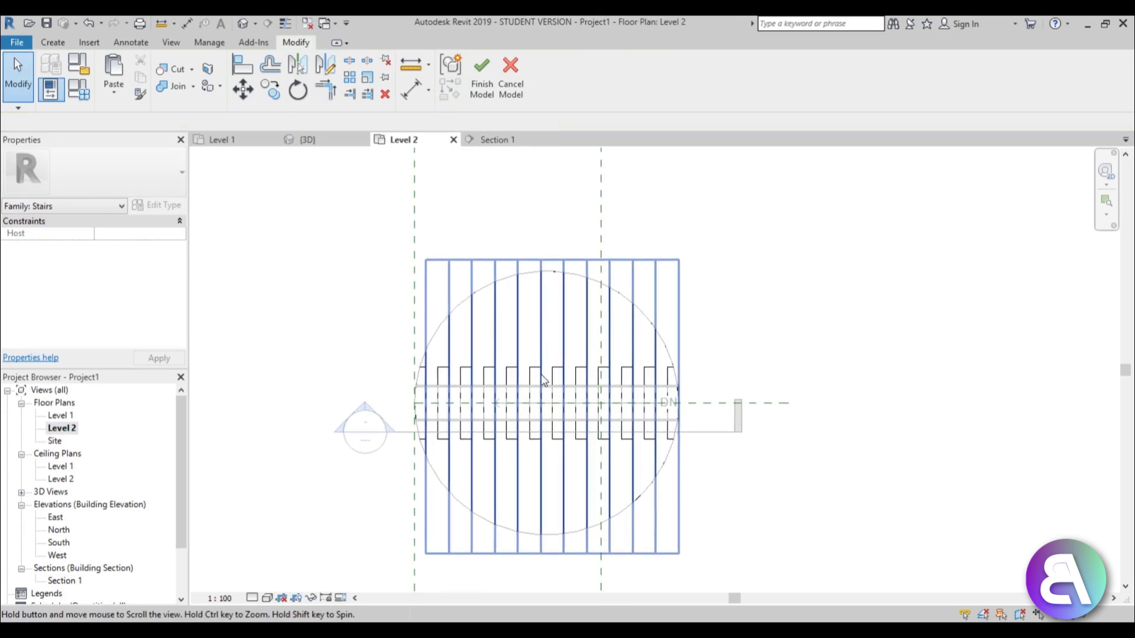
click(58, 41)
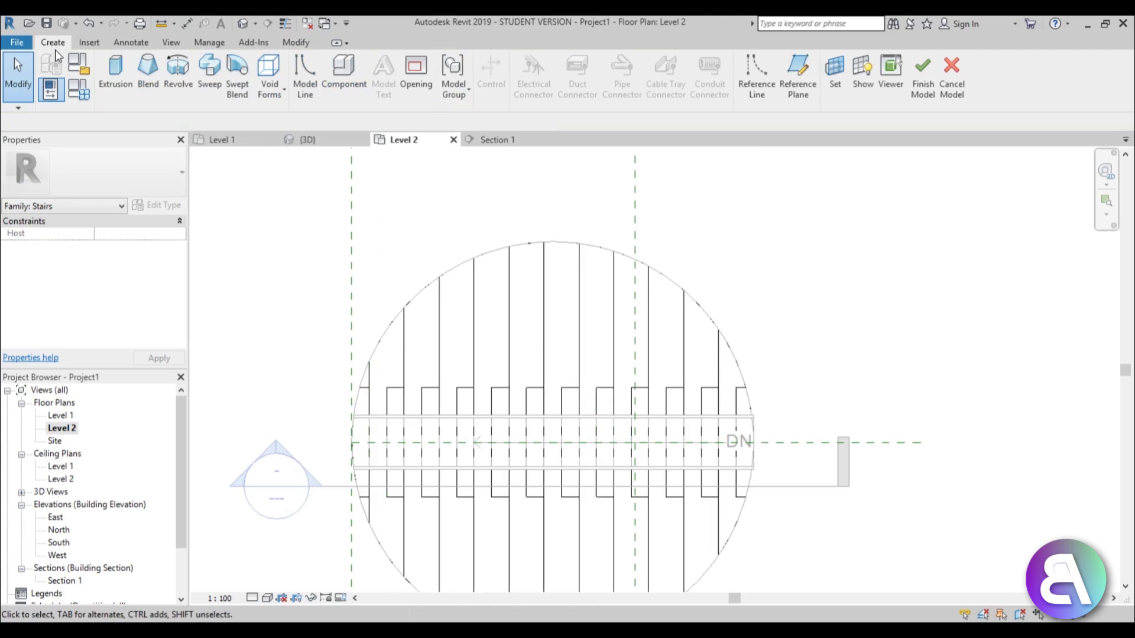
click(217, 92)
click(514, 74)
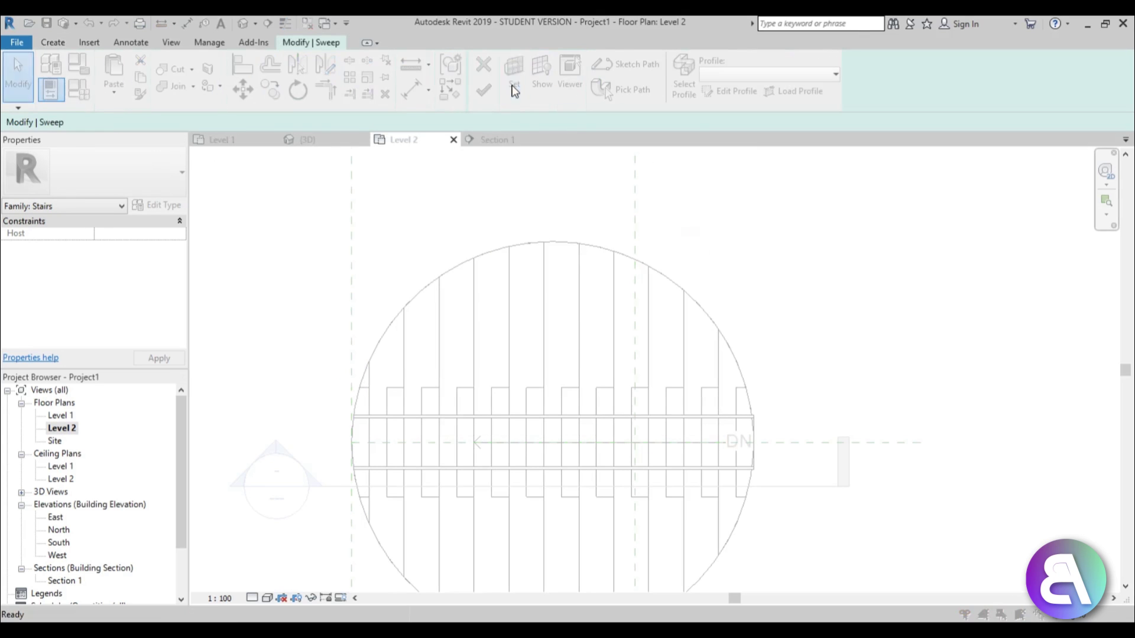
click(570, 338)
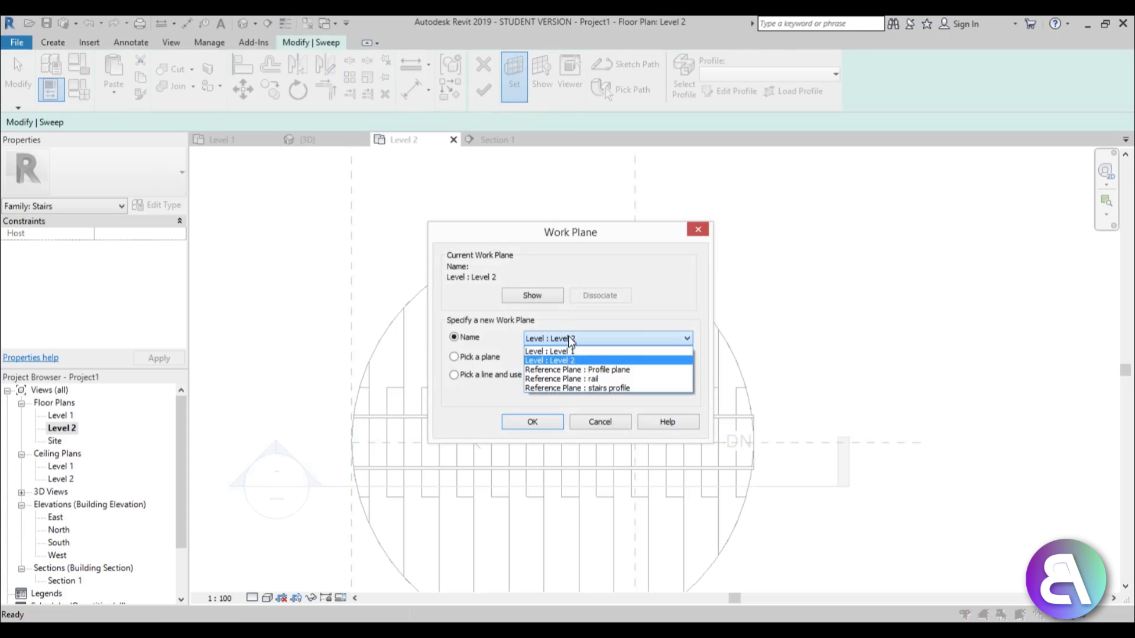
click(561, 384)
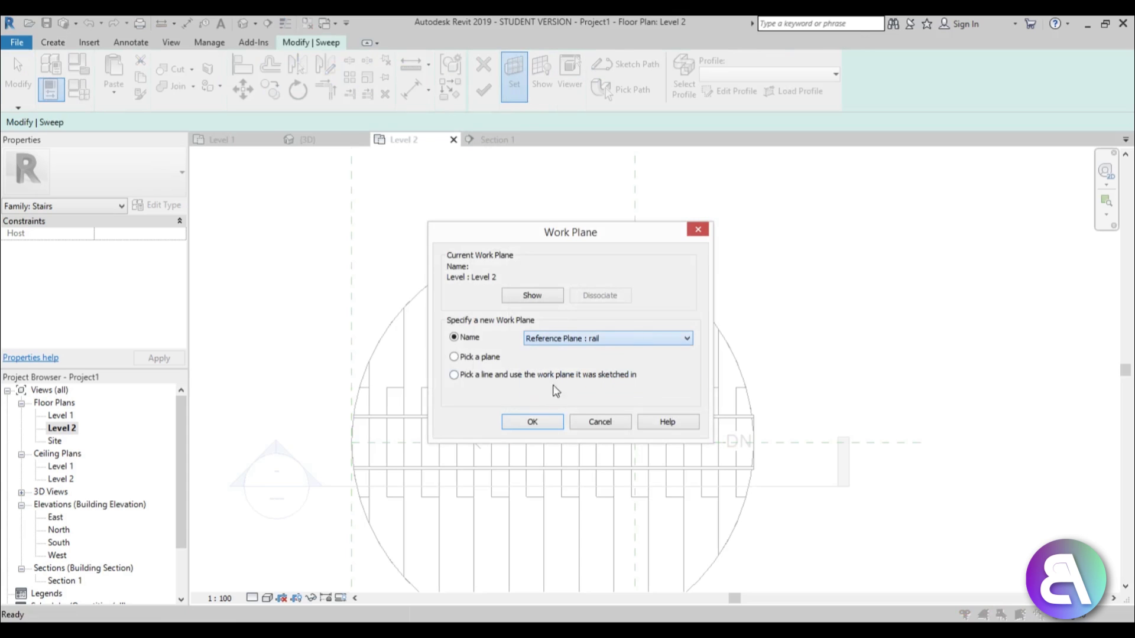
click(533, 422)
click(478, 77)
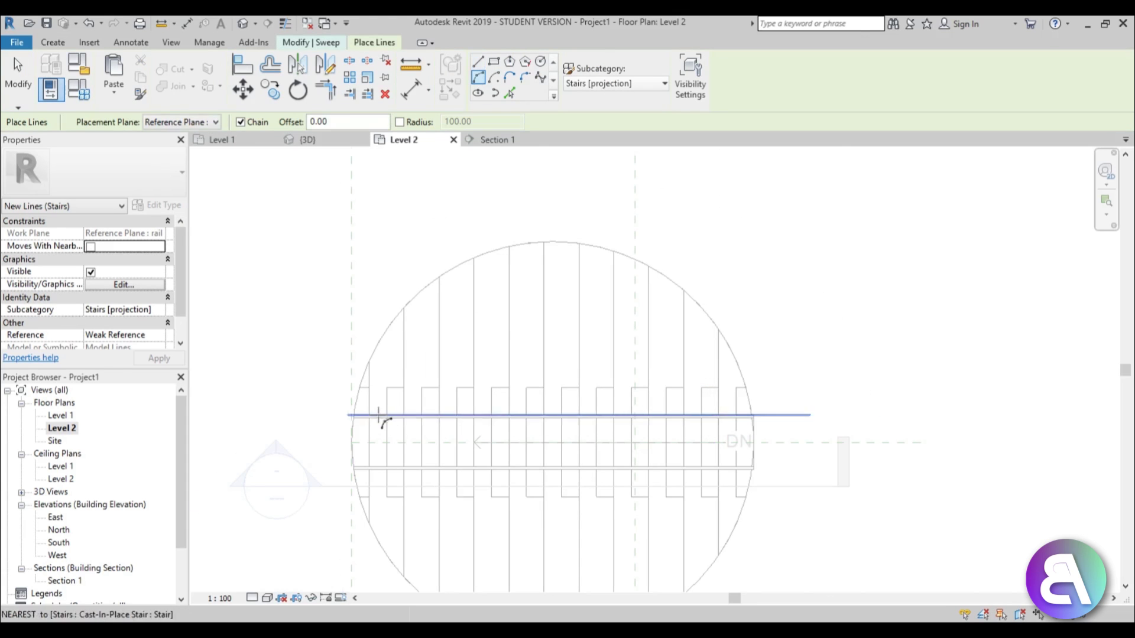
scroll(380, 413, up, 5)
middle_drag(314, 486, 355, 457)
scroll(355, 457, up, 2)
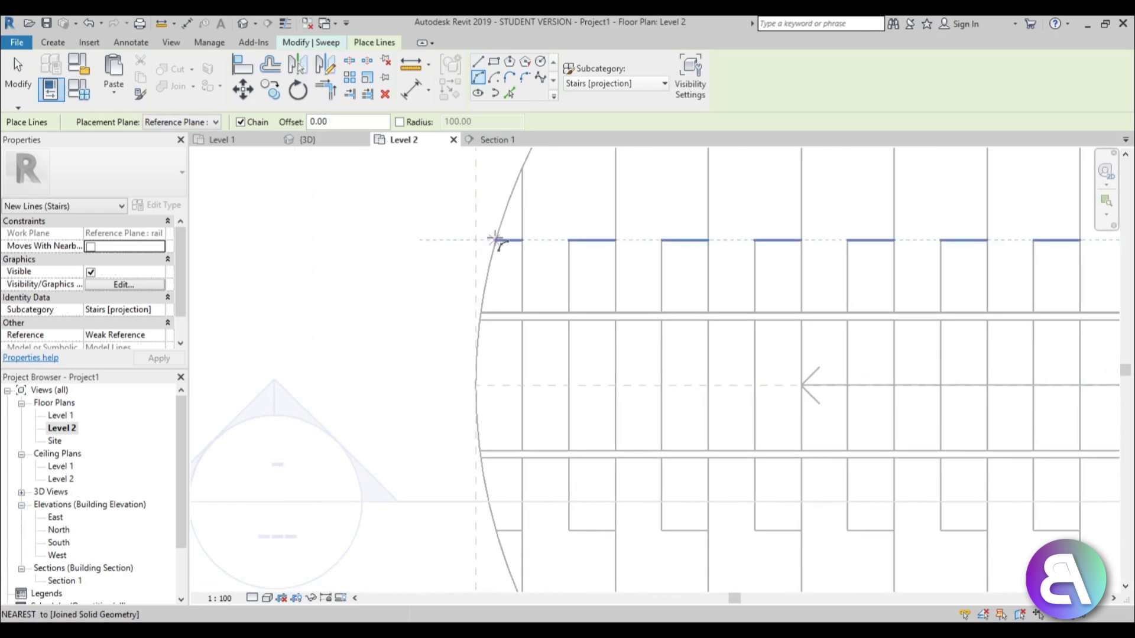
middle_drag(499, 241, 461, 256)
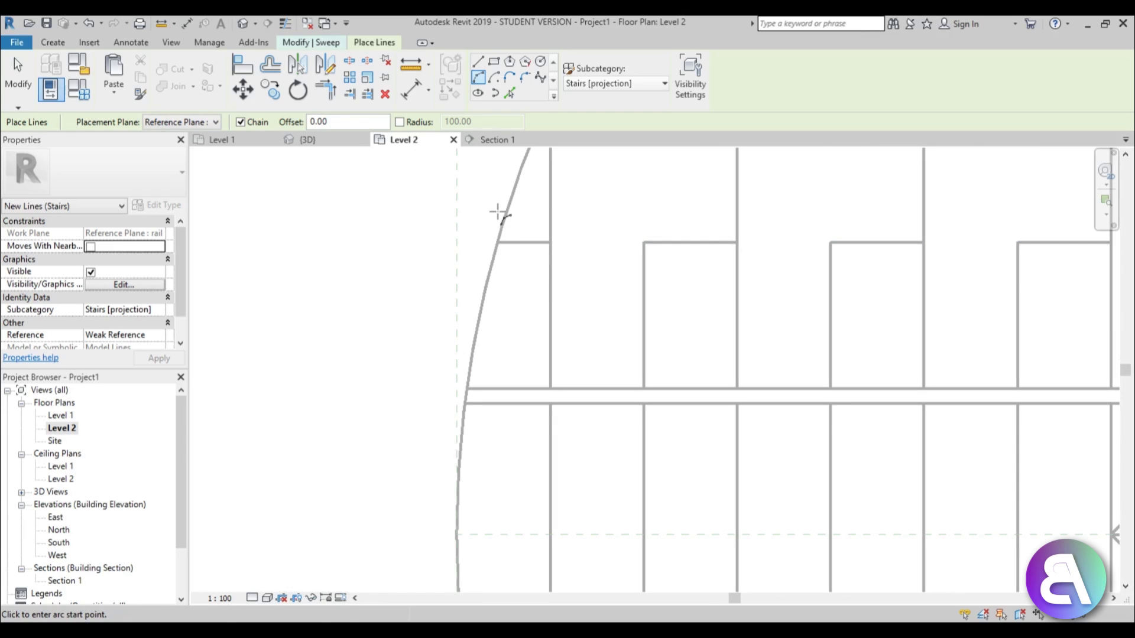
middle_drag(497, 212, 406, 388)
scroll(402, 385, down, 1)
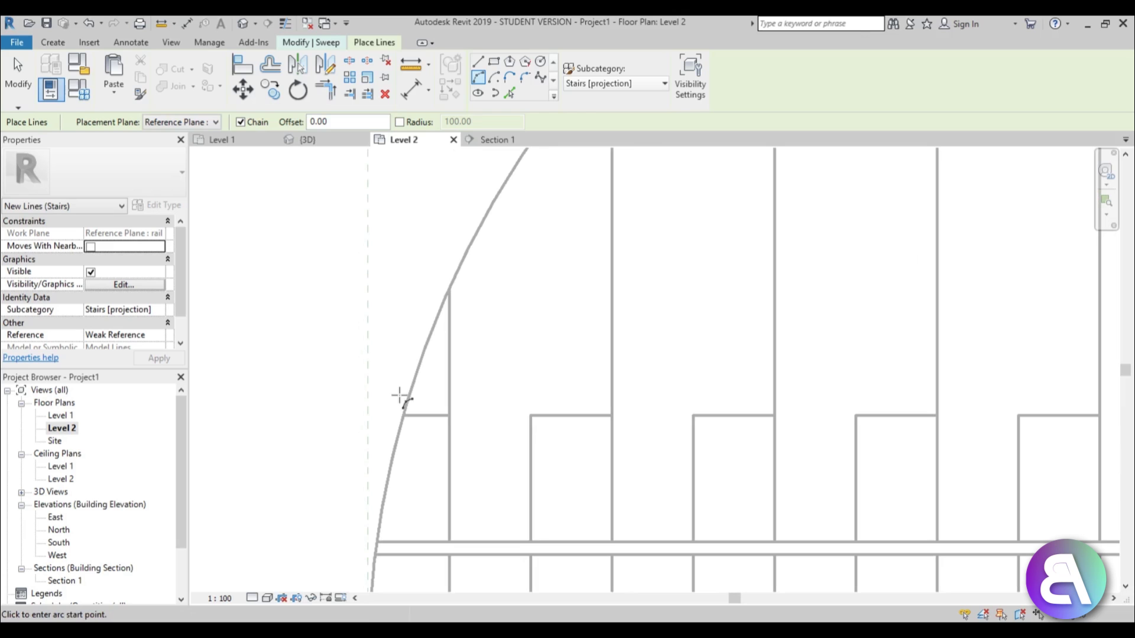
scroll(402, 399, down, 3)
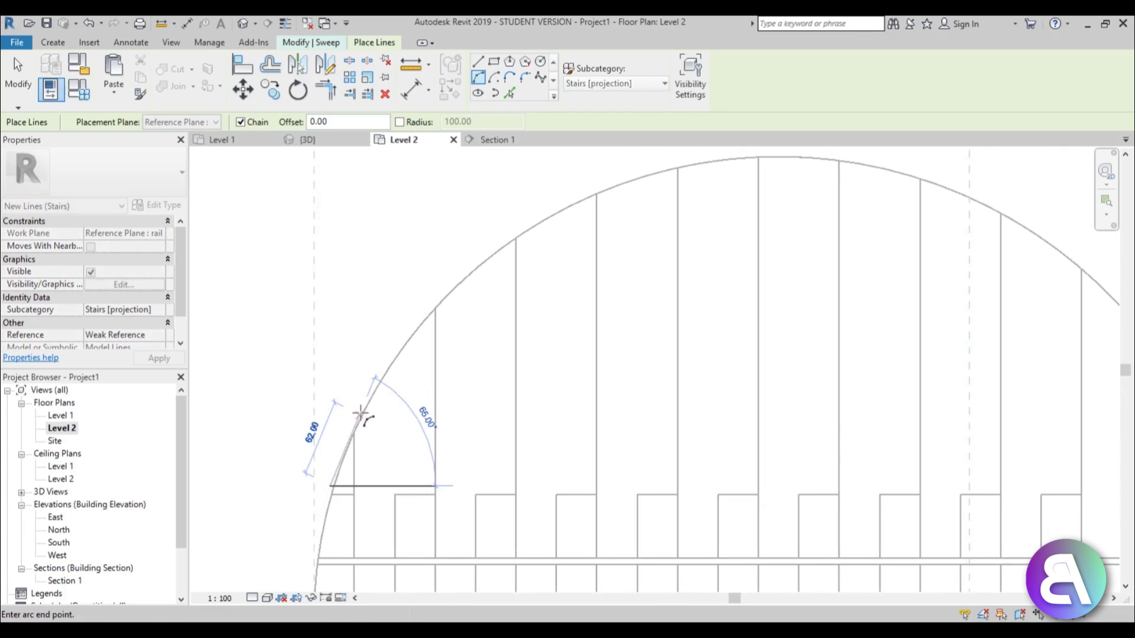
click(25, 81)
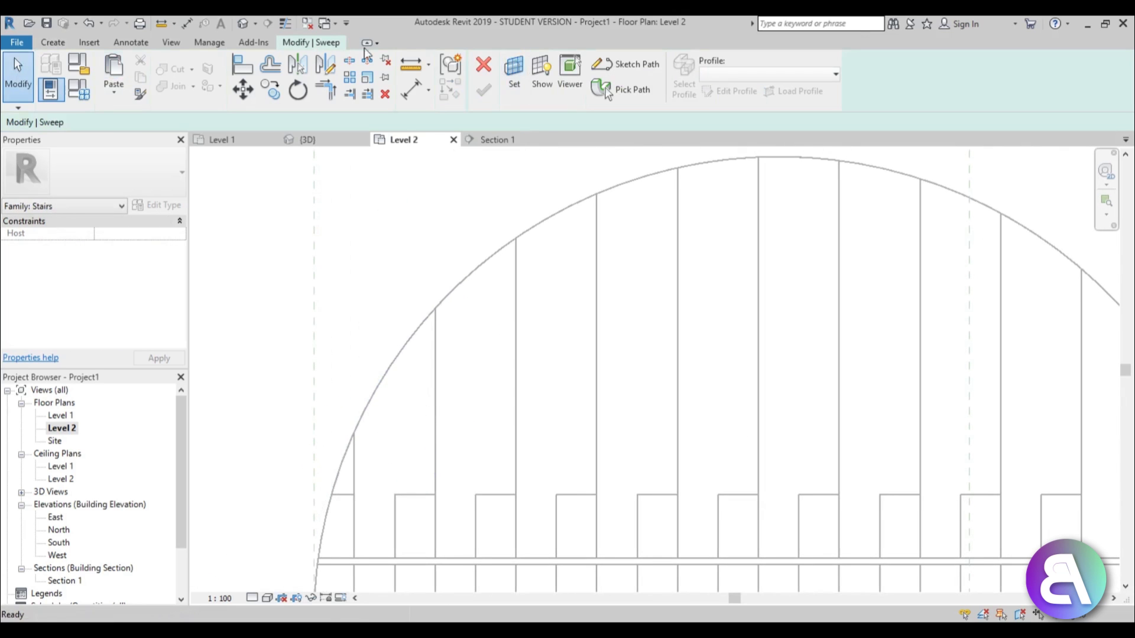
Step: Start the sweep path as an arc from the opening's edge beside the lowest half-step to the second vertical reference plane
click(626, 69)
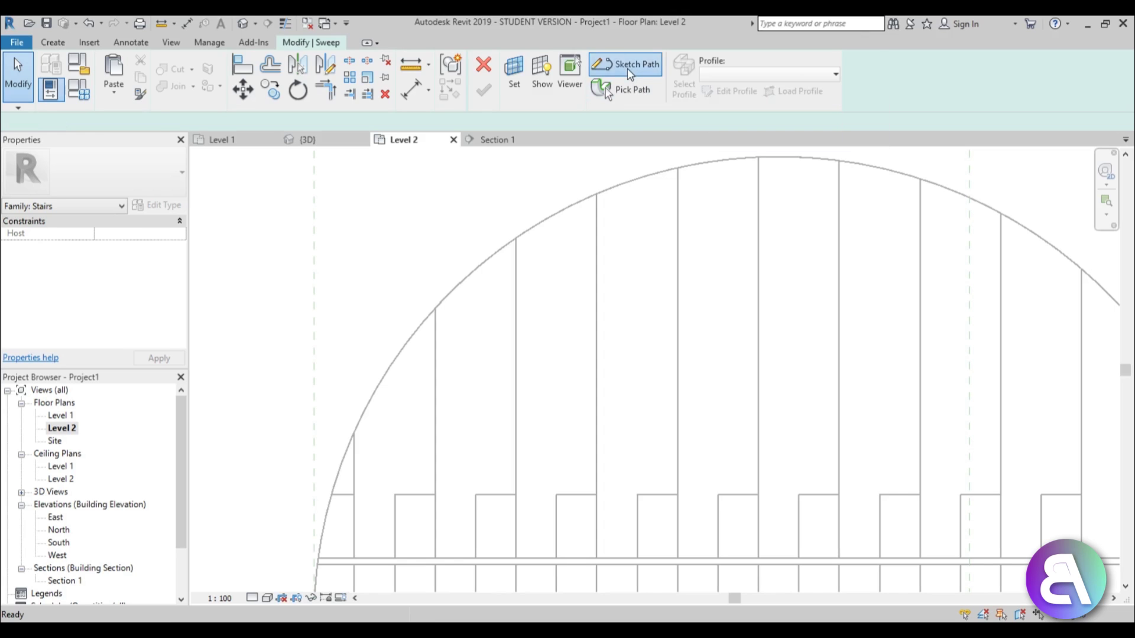
click(510, 81)
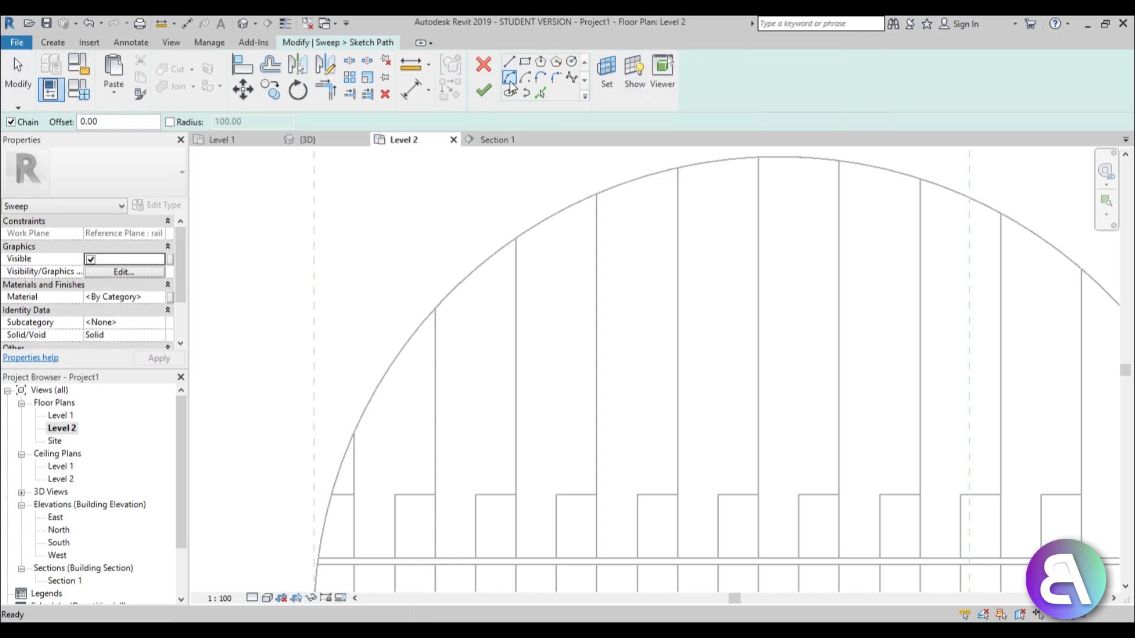
scroll(314, 507, up, 4)
click(342, 475)
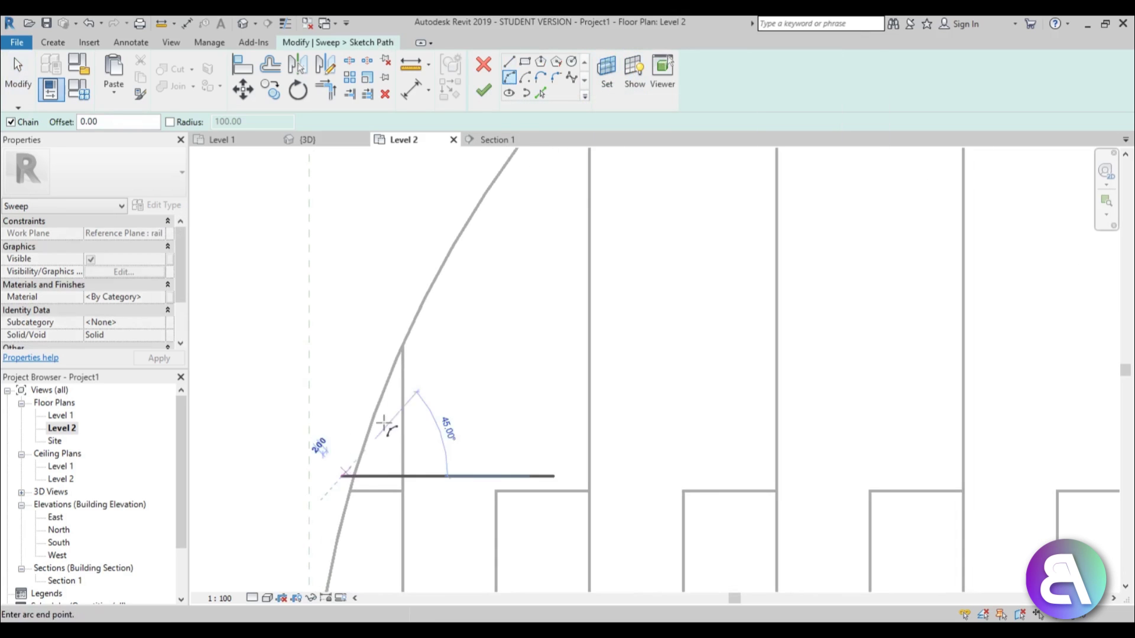
scroll(266, 489, down, 6)
scroll(644, 339, up, 3)
scroll(649, 341, up, 8)
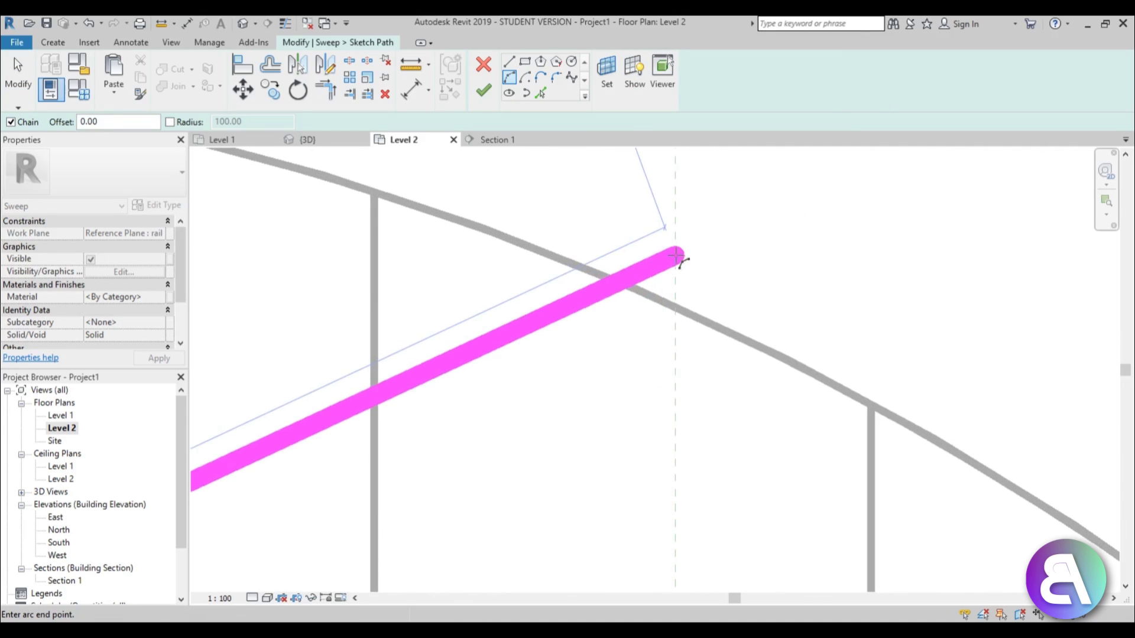
click(674, 261)
Step: Bend the path arc along the circular opening's edge with a radius of about 453 and finish the sweep path
scroll(672, 266, down, 5)
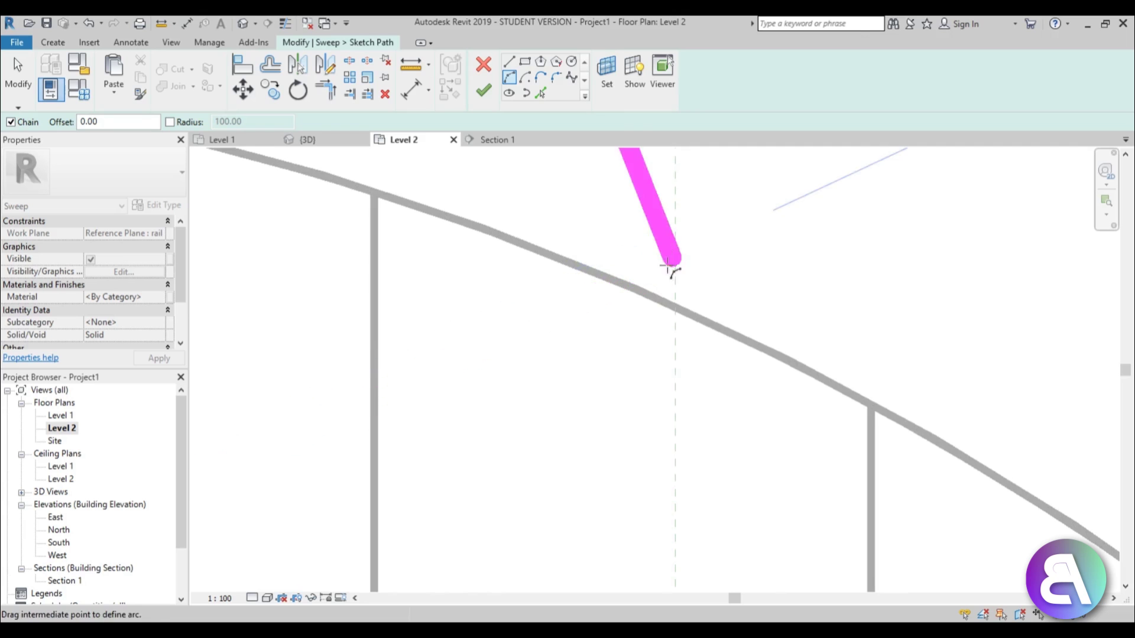
middle_drag(514, 337, 723, 240)
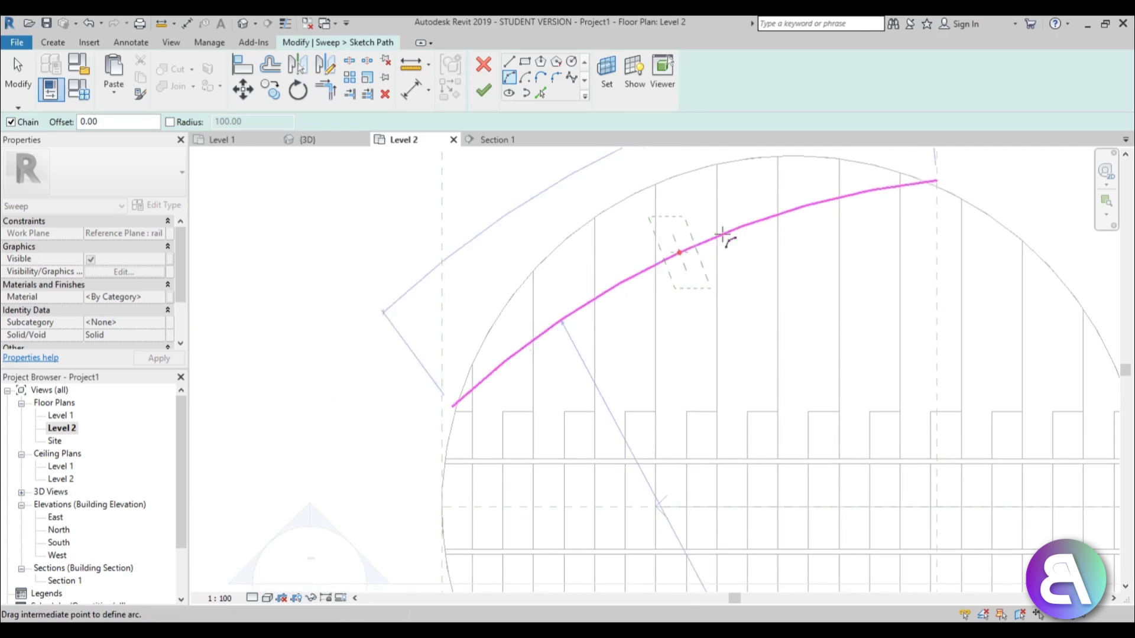
scroll(621, 198, up, 1)
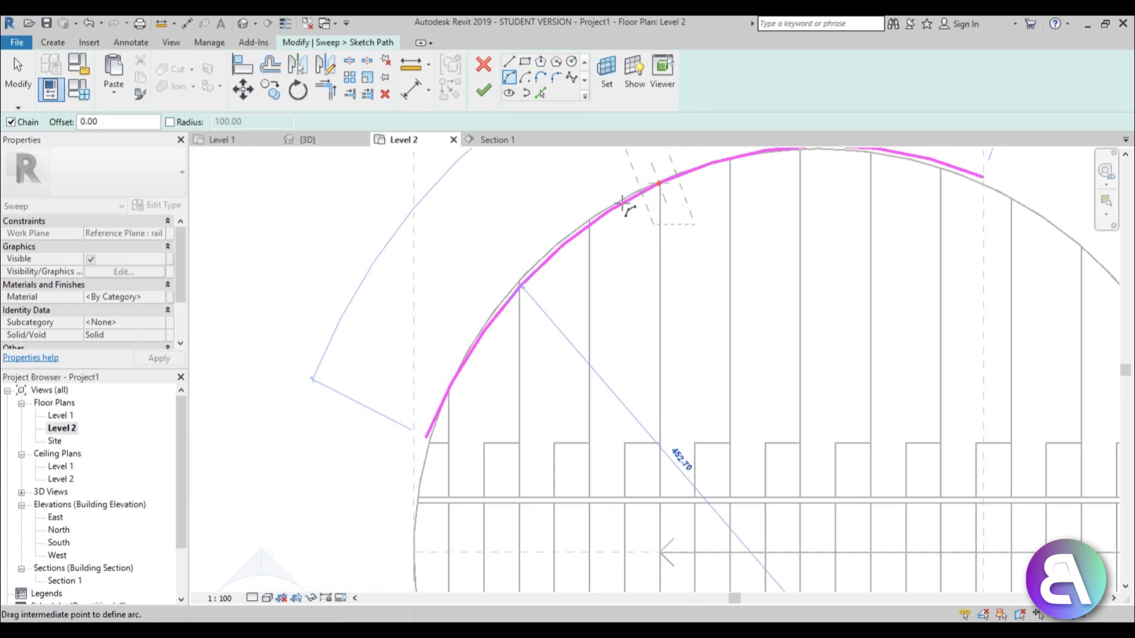
click(622, 203)
key(Escape)
key(Escape)
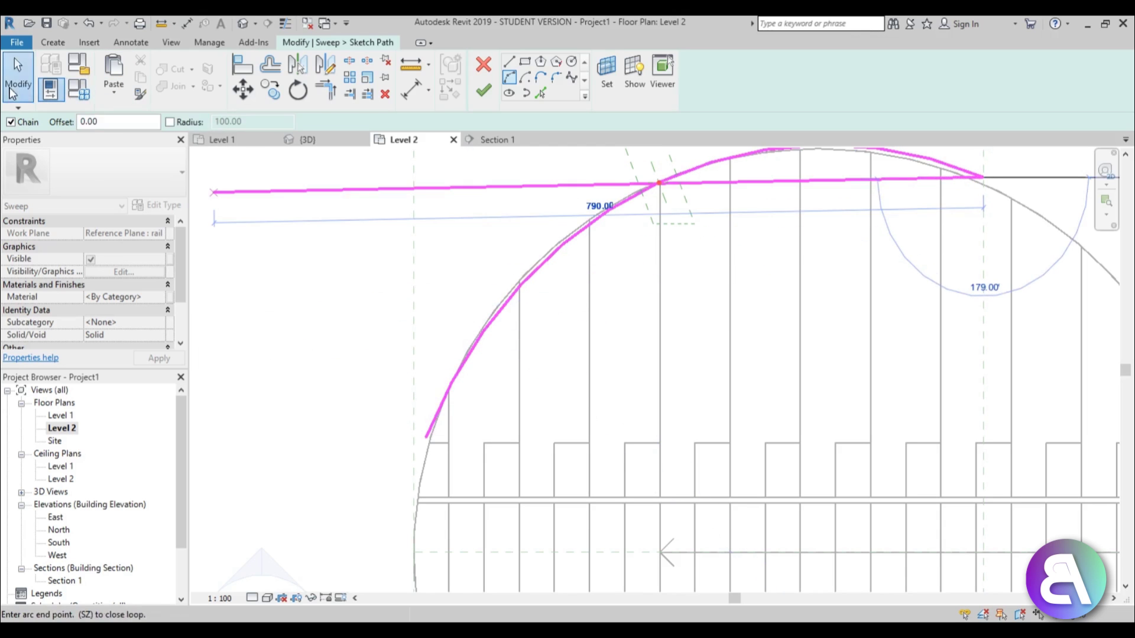
click(483, 92)
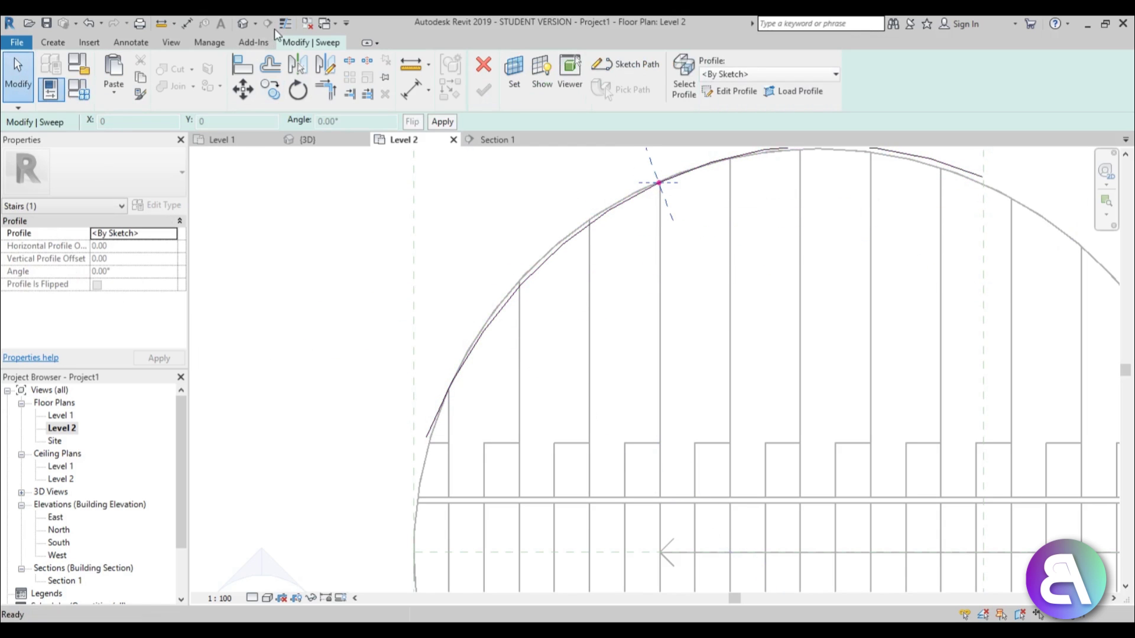
Step: In the 3D view, open the sweep's profile sketch at the profile plane on the railing path
click(244, 27)
shift+middle_drag(477, 233, 722, 27)
scroll(301, 416, up, 5)
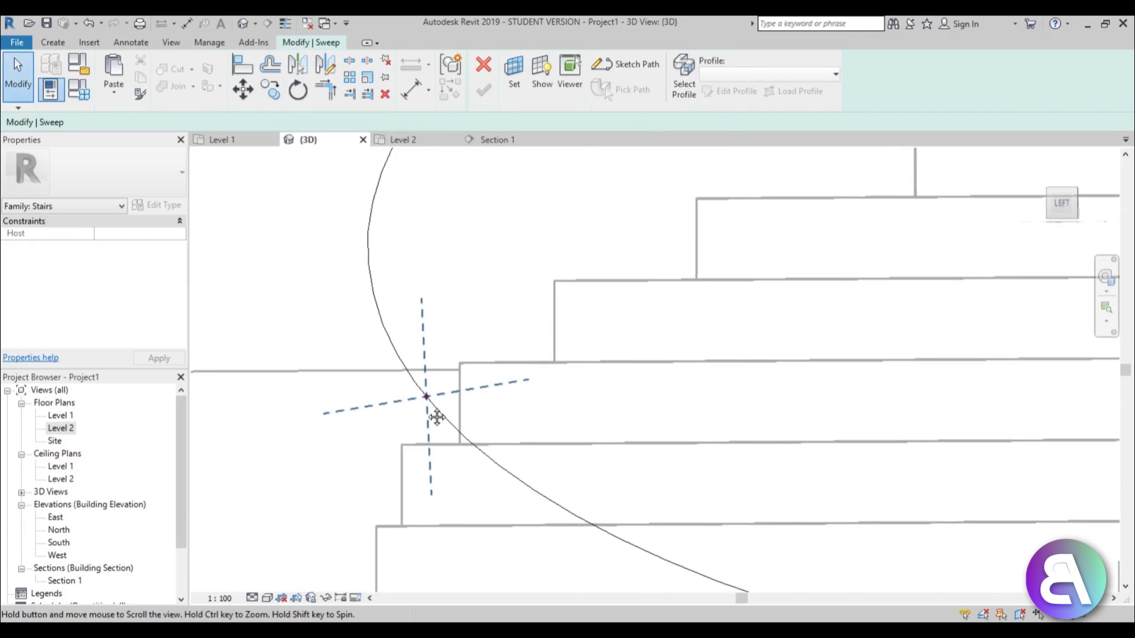
click(684, 88)
click(732, 91)
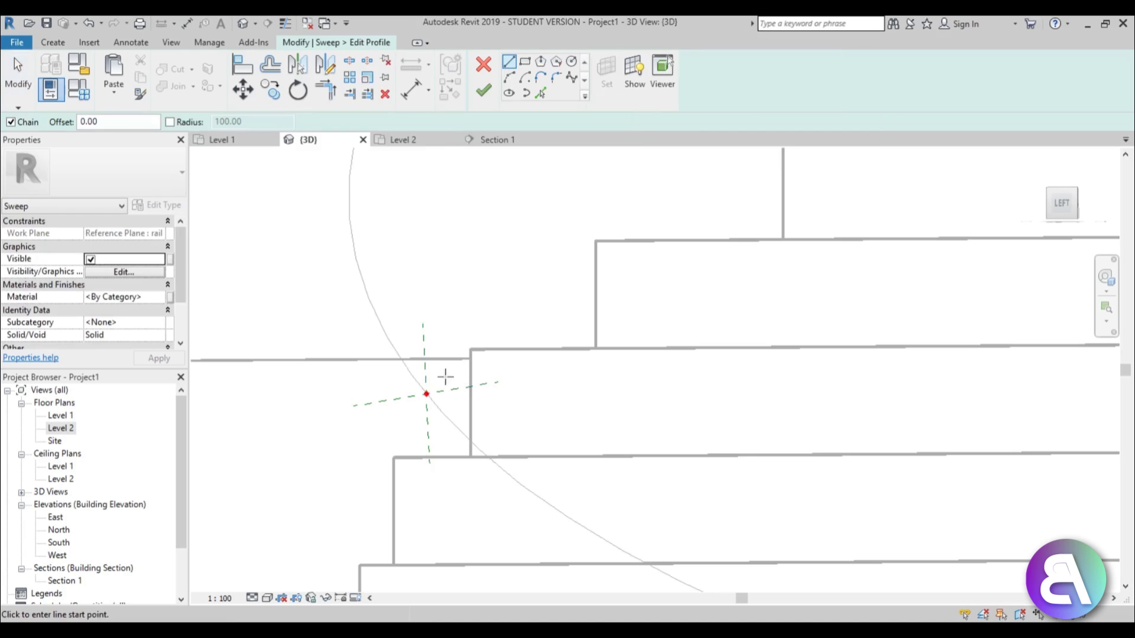
Step: Sketch a circular profile of radius 2.50 centred on the path point and finish the profile sketch
click(572, 62)
scroll(417, 404, up, 2)
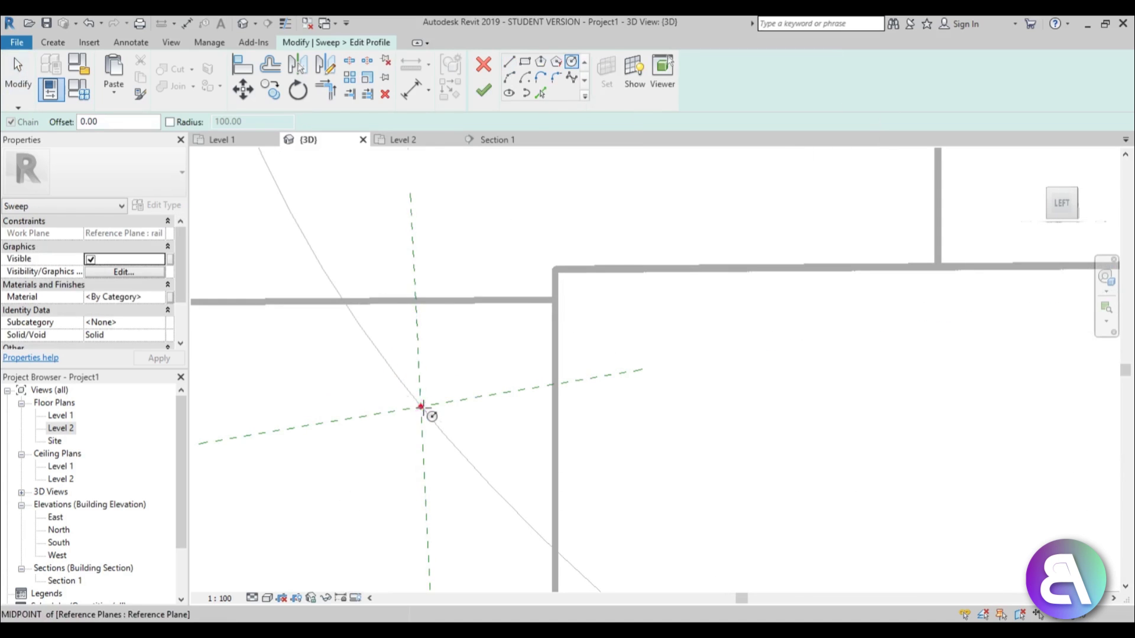
click(421, 406)
click(453, 426)
key(Escape)
key(Escape)
click(426, 412)
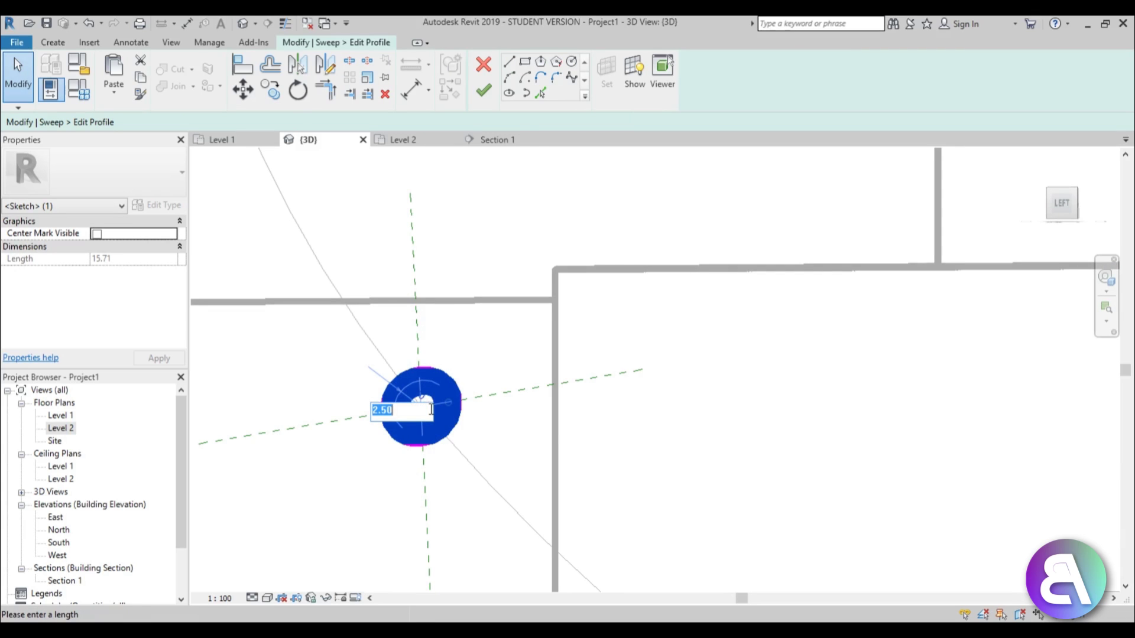
key(Return)
click(483, 90)
Step: Keep the profile set to By Sketch and finish the railing sweep
scroll(526, 342, down, 3)
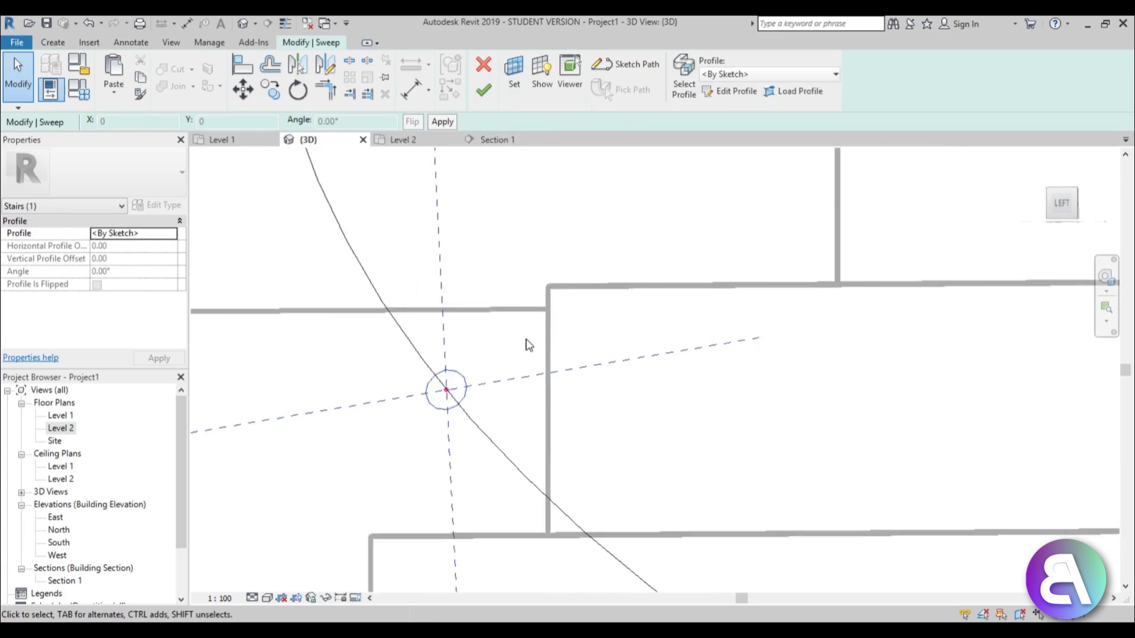
middle_drag(497, 418, 475, 406)
click(171, 234)
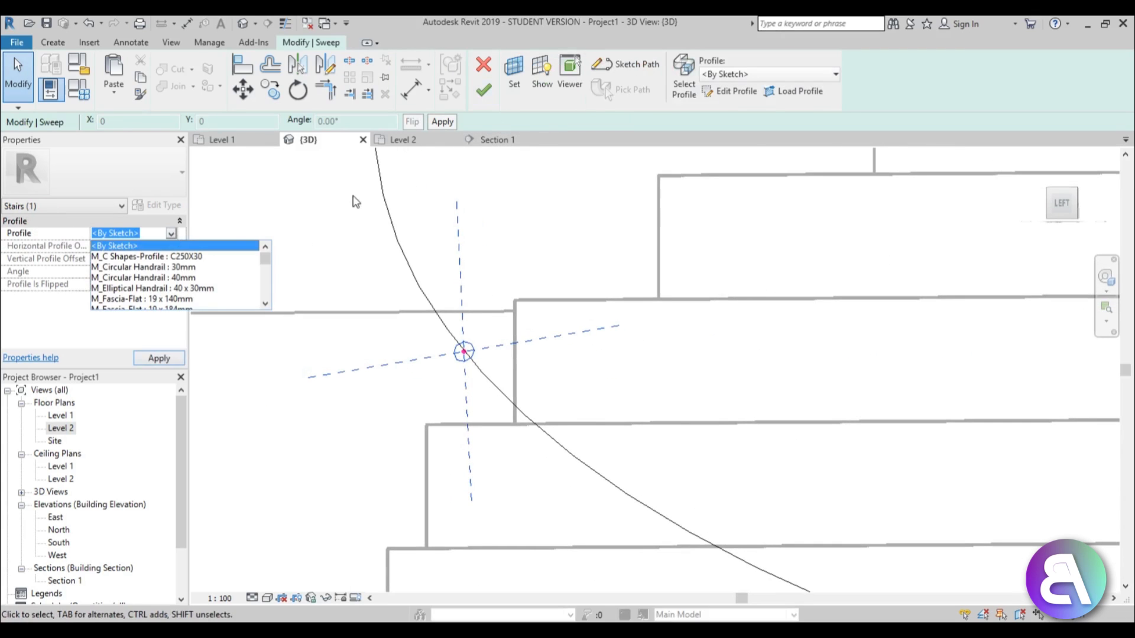
click(488, 92)
click(488, 93)
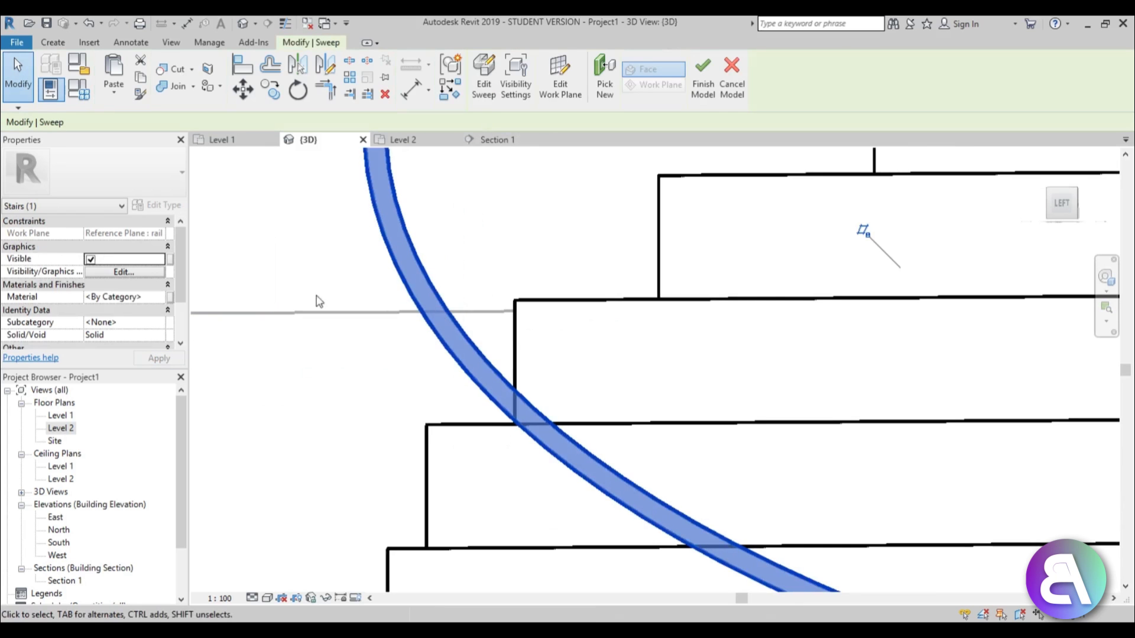
Step: Assign the Aluminium material to the railing sweep
click(158, 298)
click(161, 298)
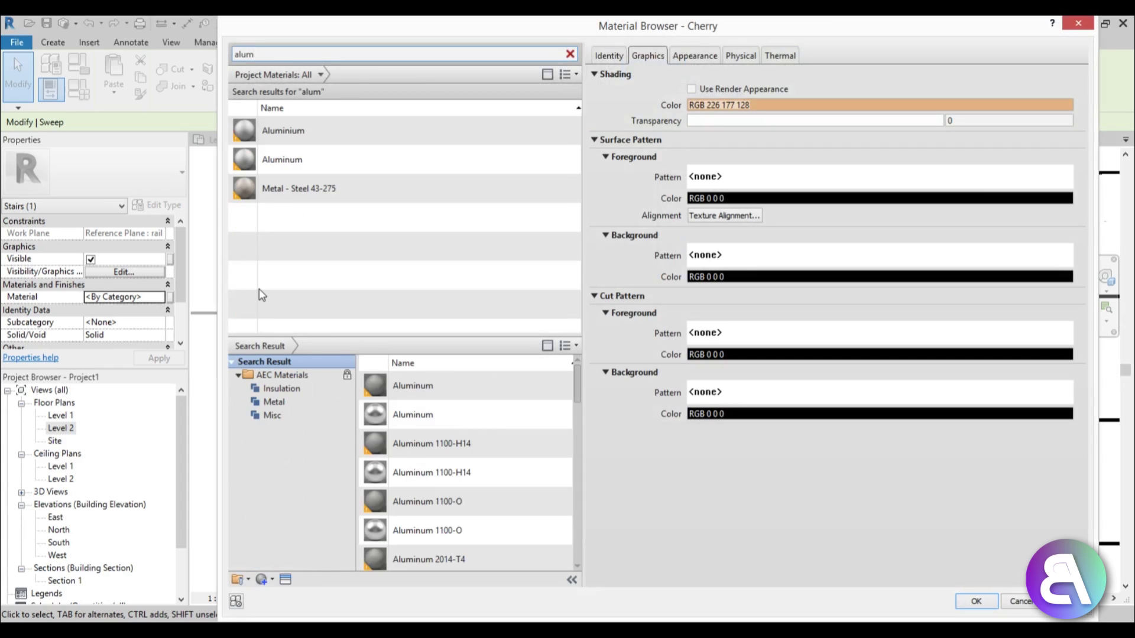
click(289, 133)
key(Return)
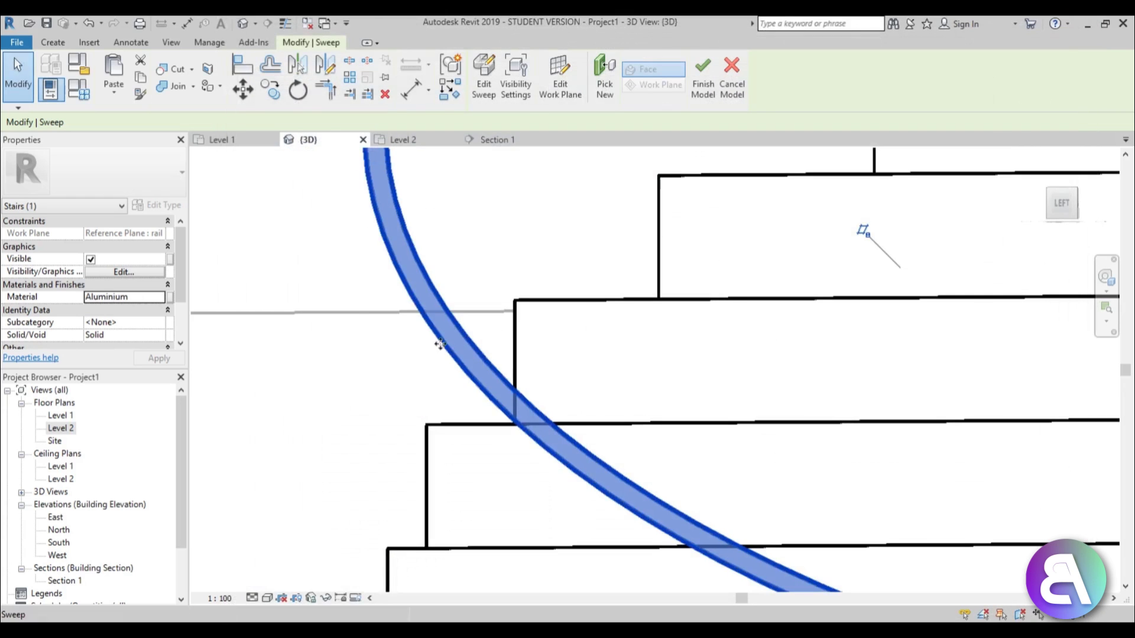
scroll(340, 304, down, 5)
double_click(72, 416)
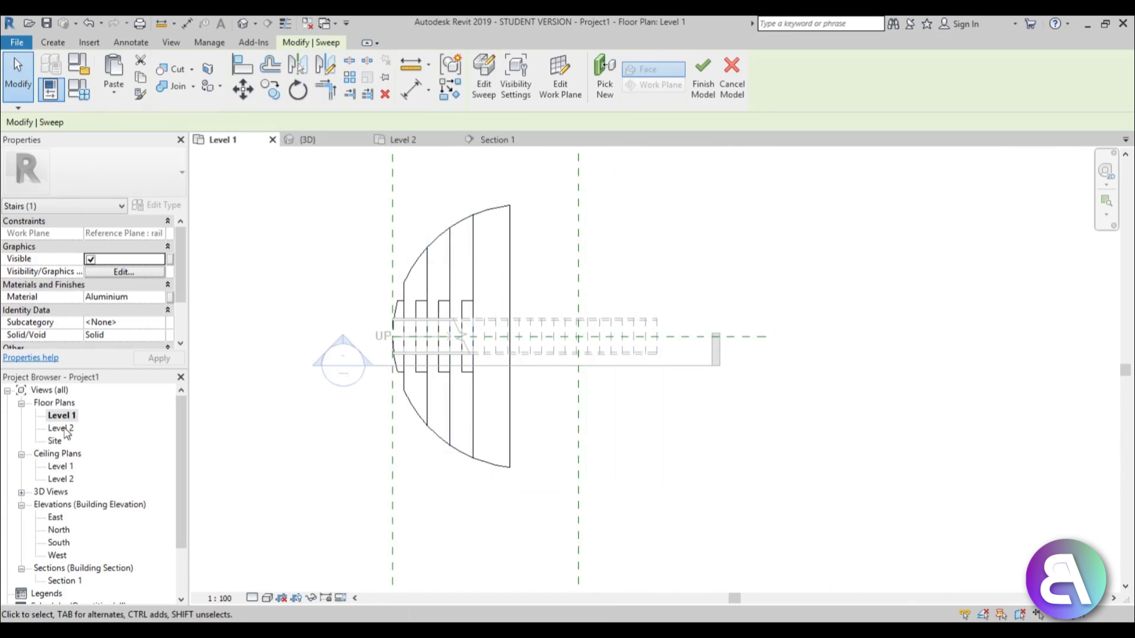
scroll(405, 254, up, 3)
click(408, 262)
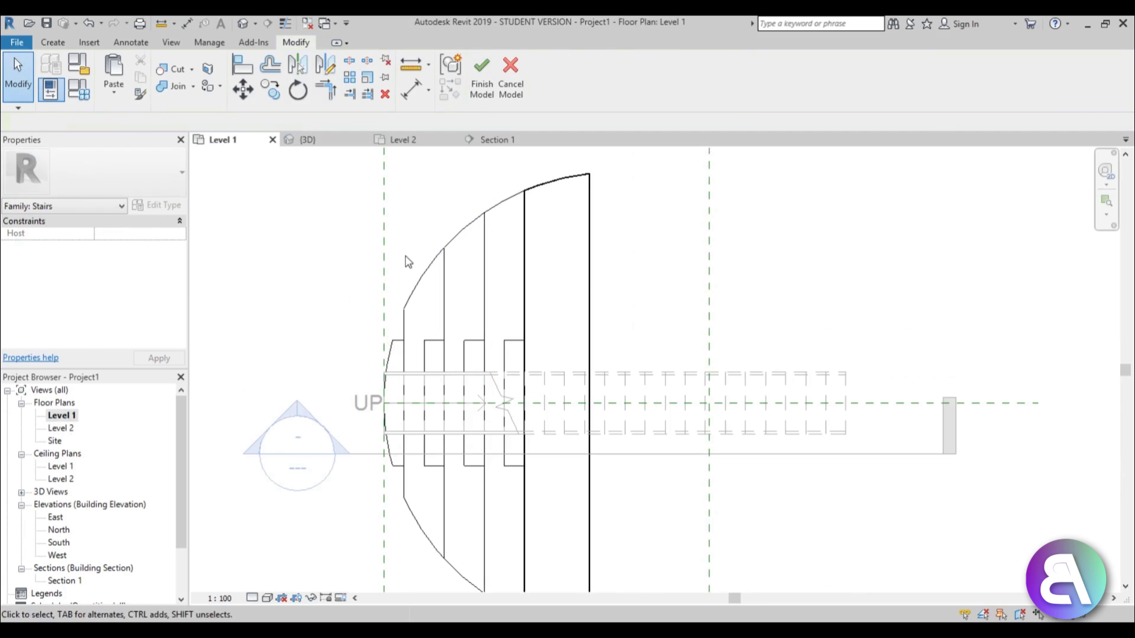
Step: Mirror the curved rail in the Level 2 floor plan about the stair's horizontal centre reference plane and inspect both rails in 3D
click(243, 24)
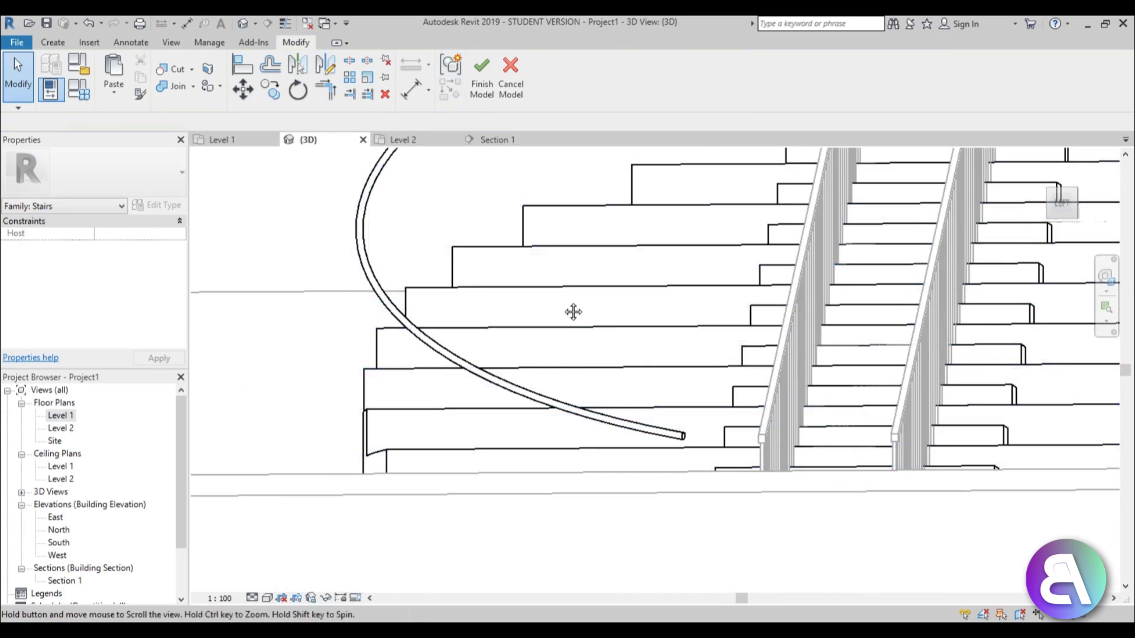
click(363, 296)
double_click(60, 428)
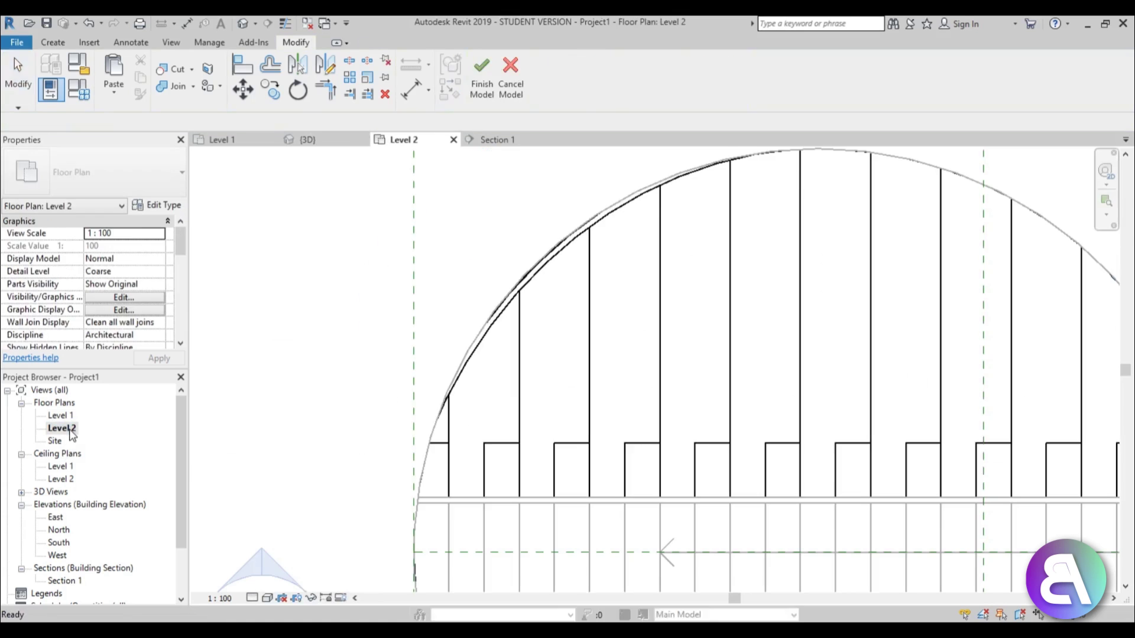
scroll(390, 304, down, 2)
key(m)
key(m)
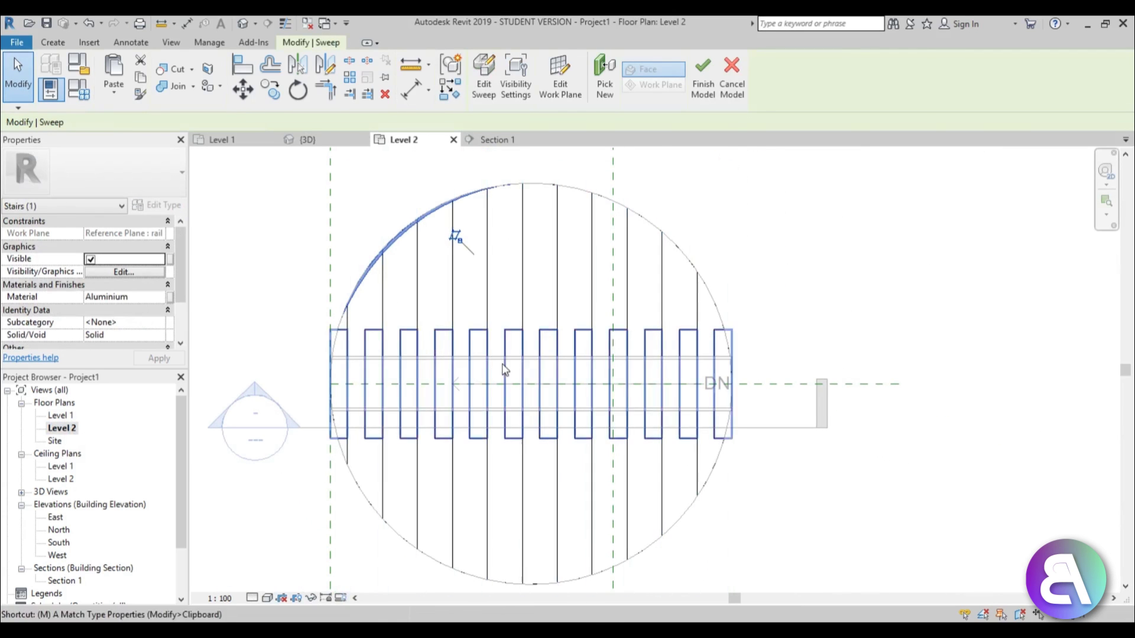
click(481, 388)
scroll(438, 413, down, 2)
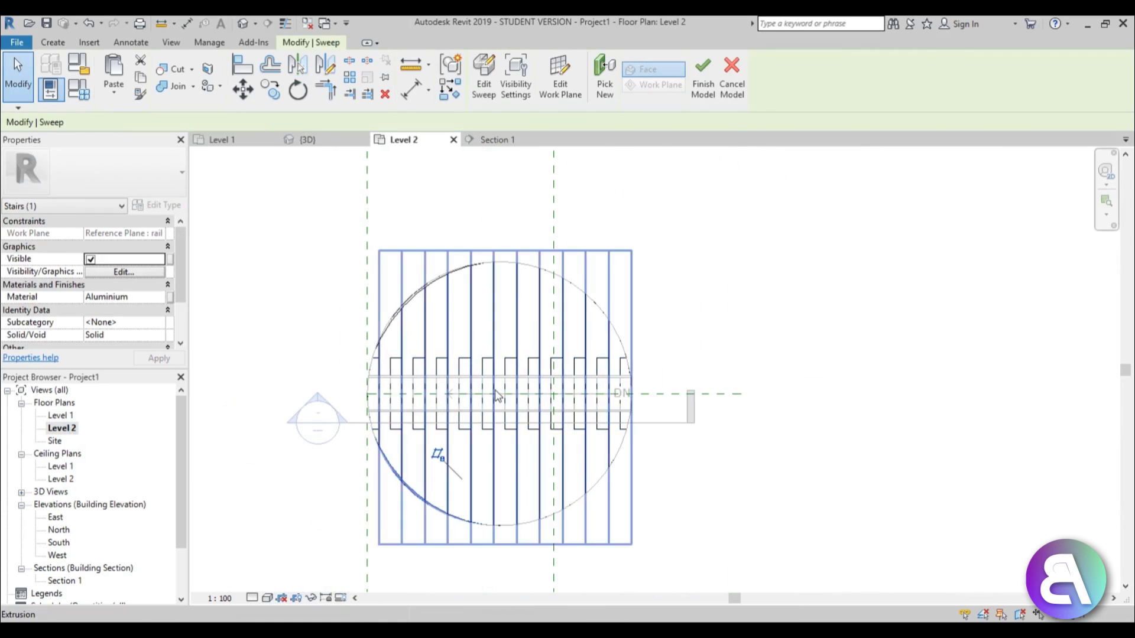
key(Escape)
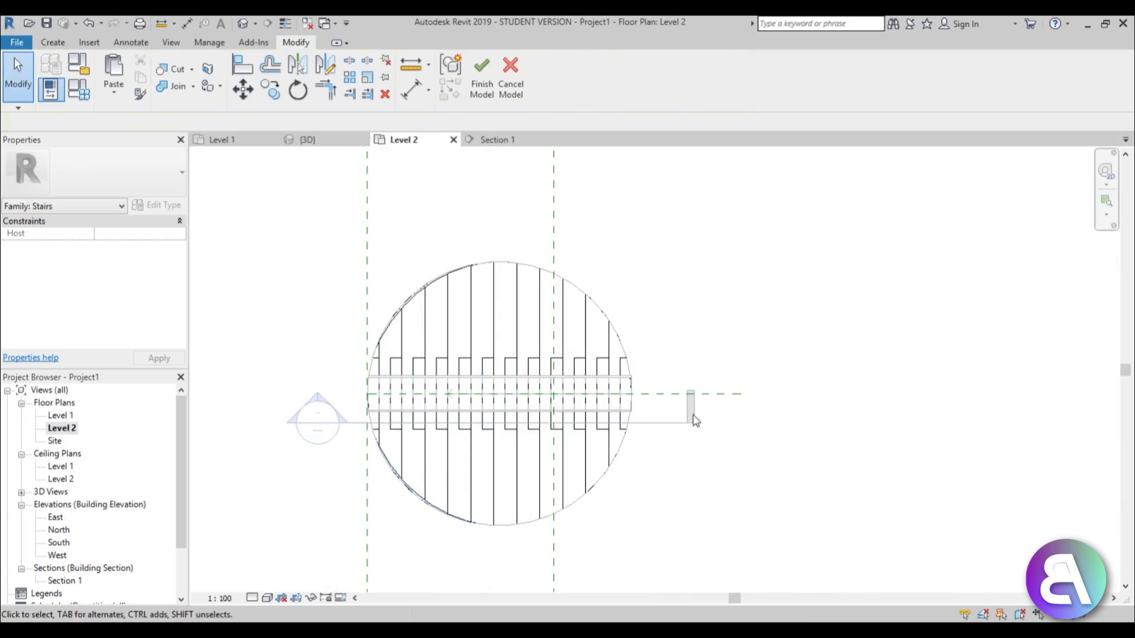
click(242, 23)
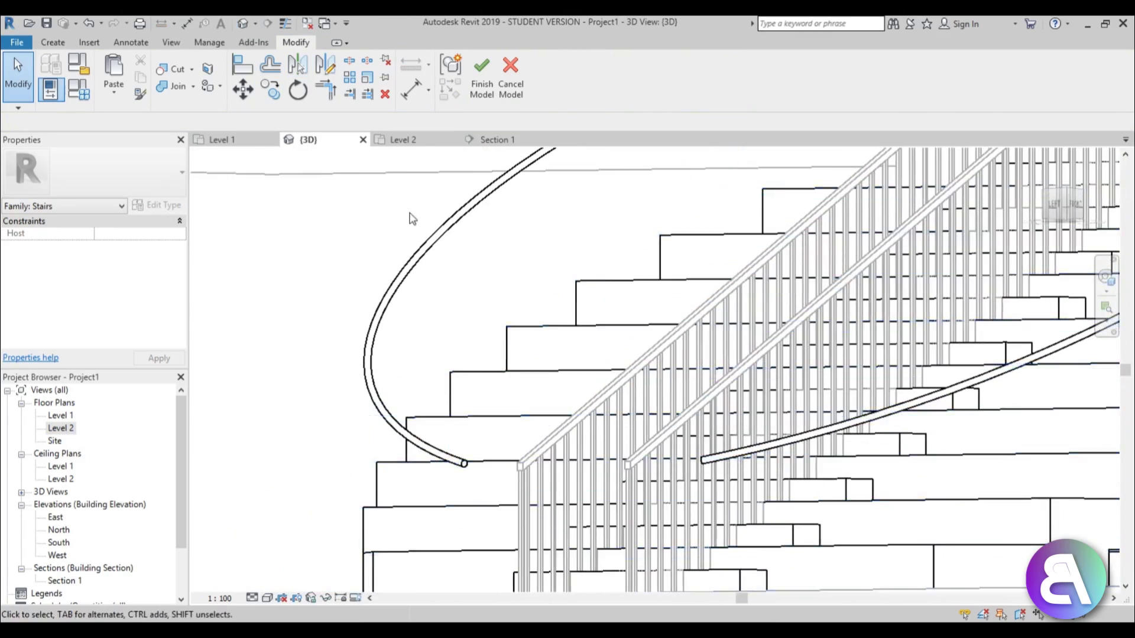
shift+middle_drag(412, 219, 417, 324)
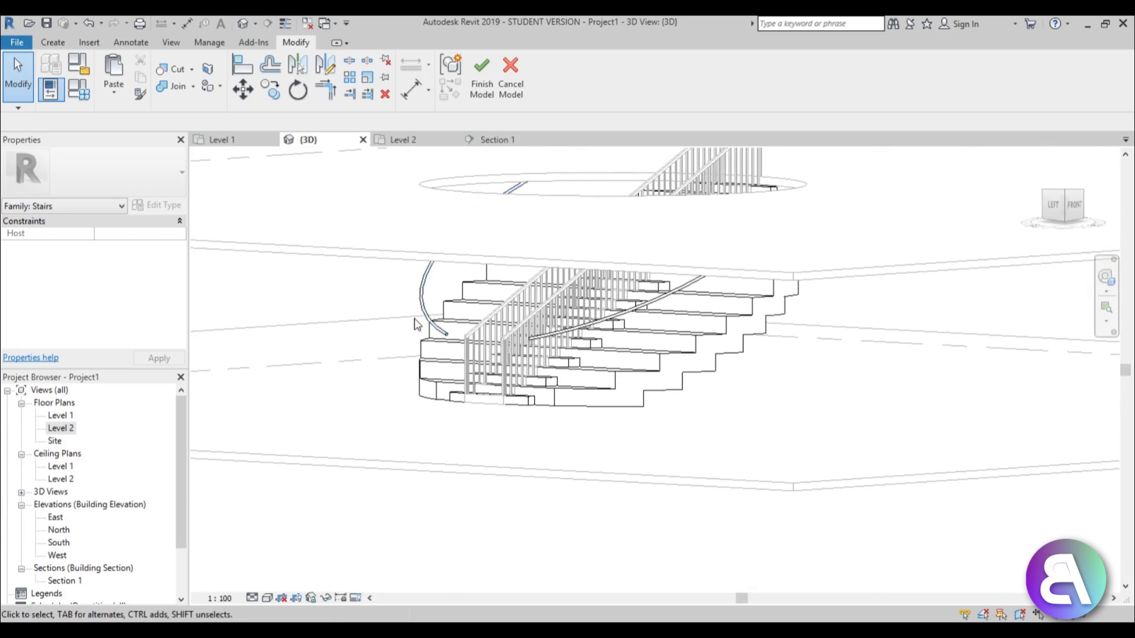
scroll(417, 324, up, 5)
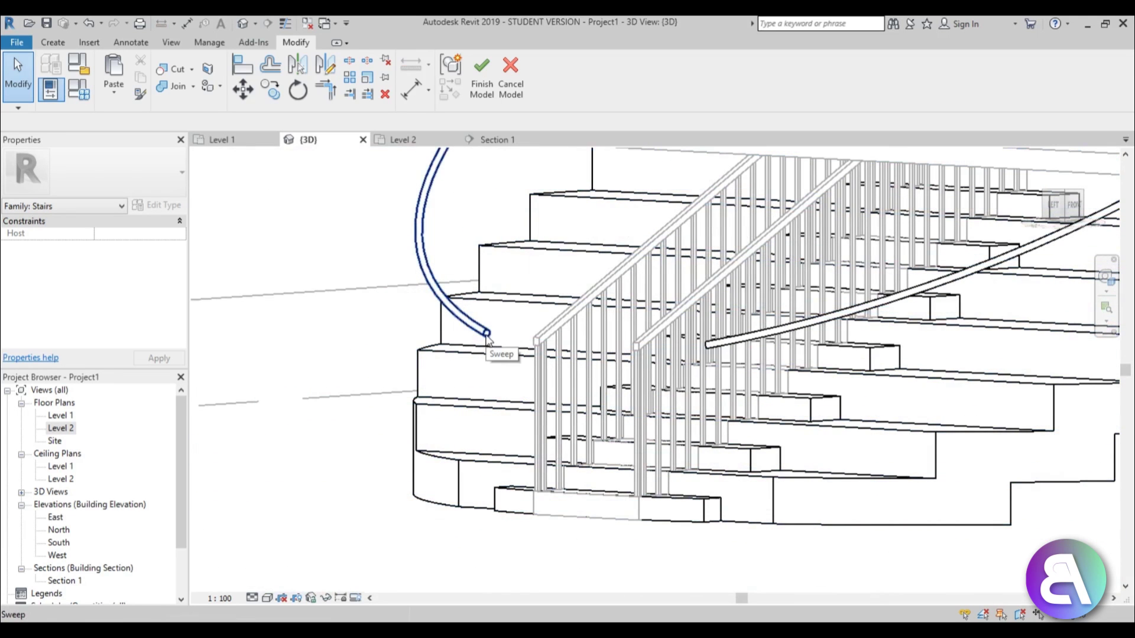
Step: In the Level 1 floor plan, set the View Range cut plane offset to 150
click(61, 429)
double_click(59, 416)
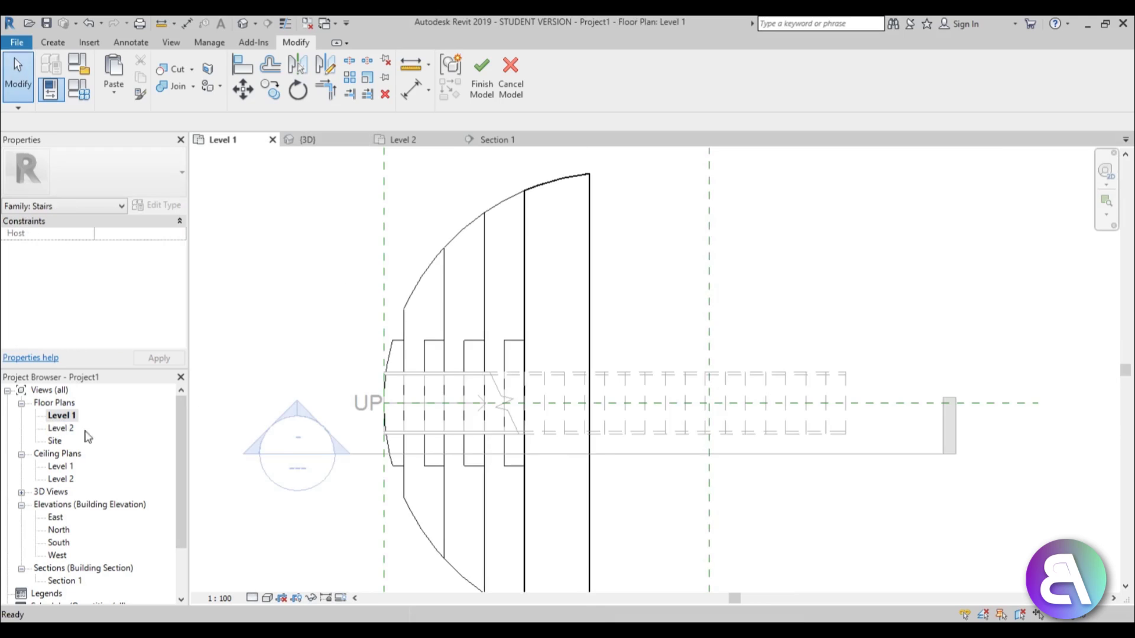
scroll(398, 415, up, 4)
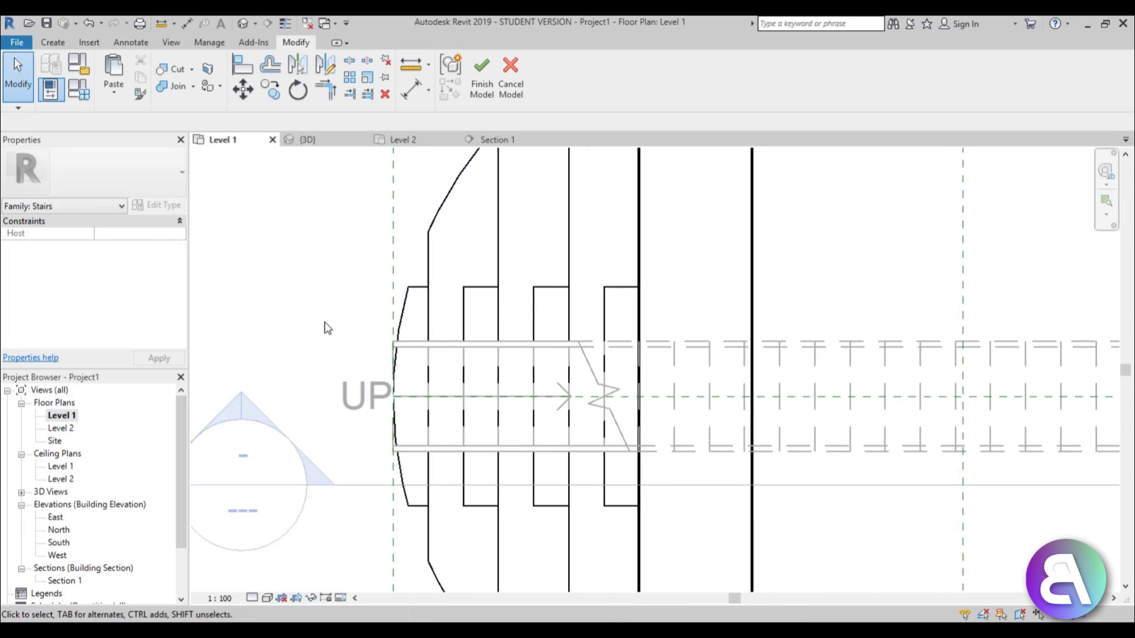
key(v)
key(r)
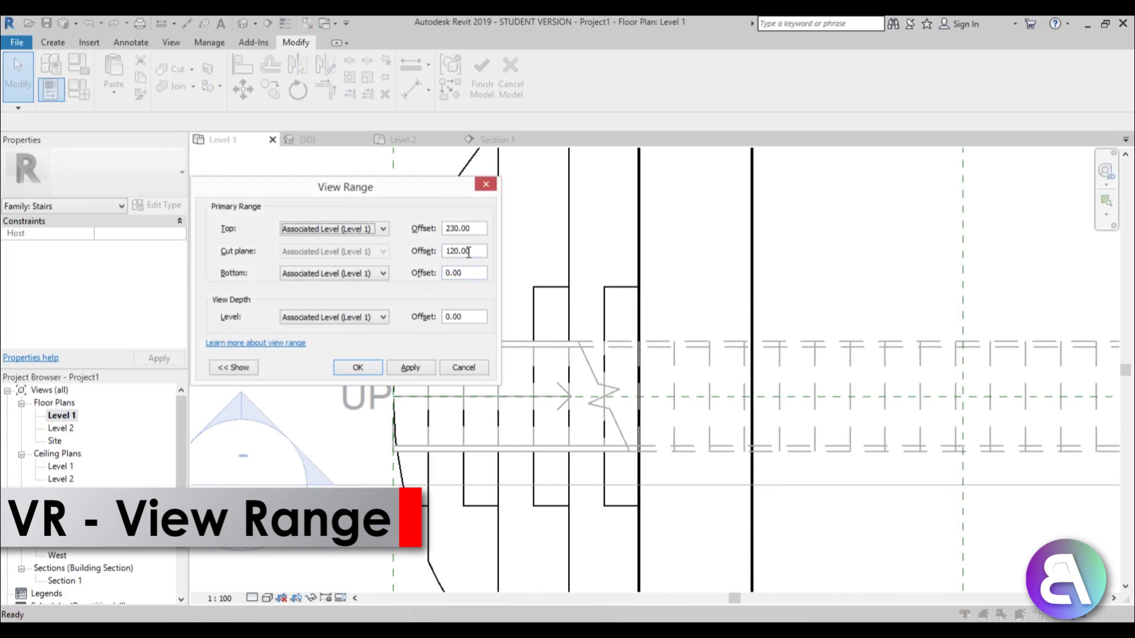
key(BackSpace)
text(5)
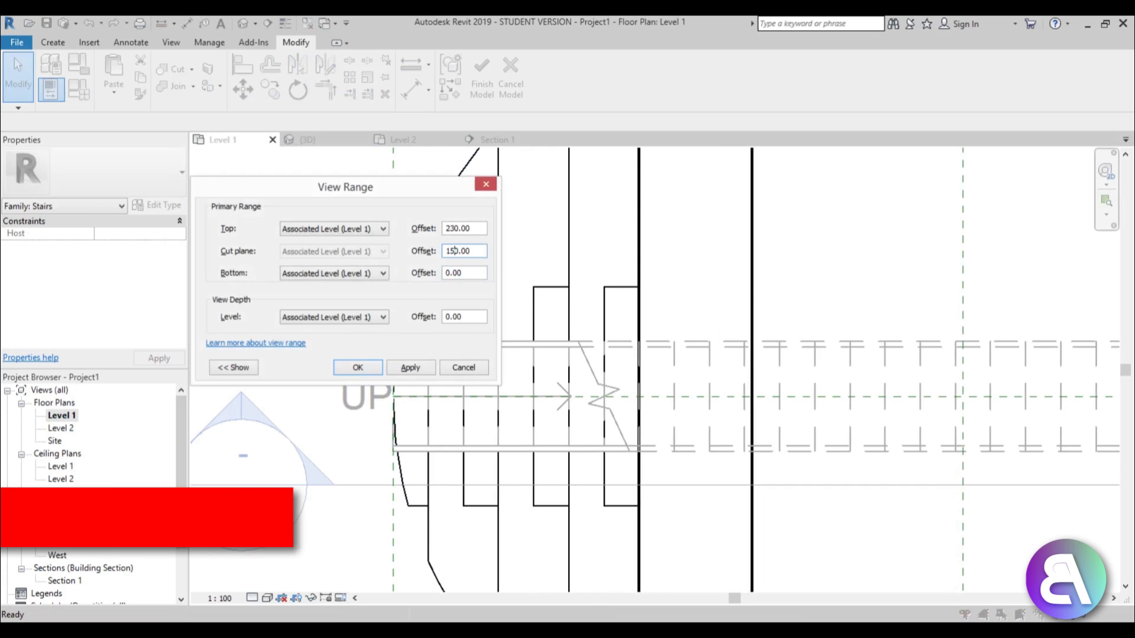
click(411, 368)
click(358, 367)
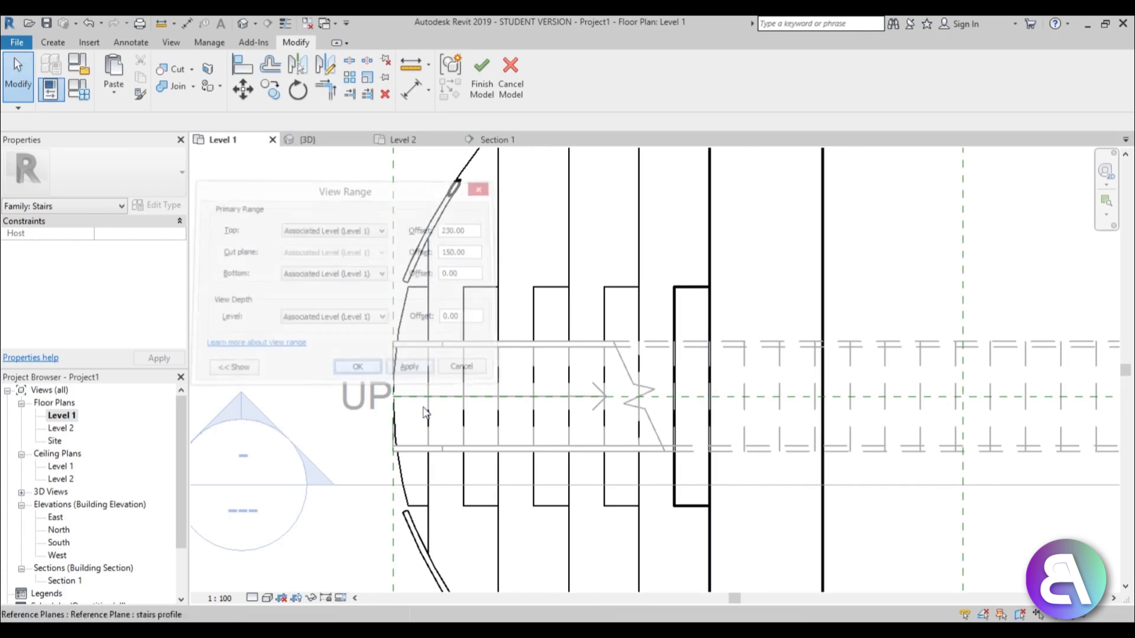
Step: Start an extrusion on the Level 1 work plane and sketch a circle of radius 2.50 at the upper rail's lower end
scroll(393, 275, up, 5)
click(53, 42)
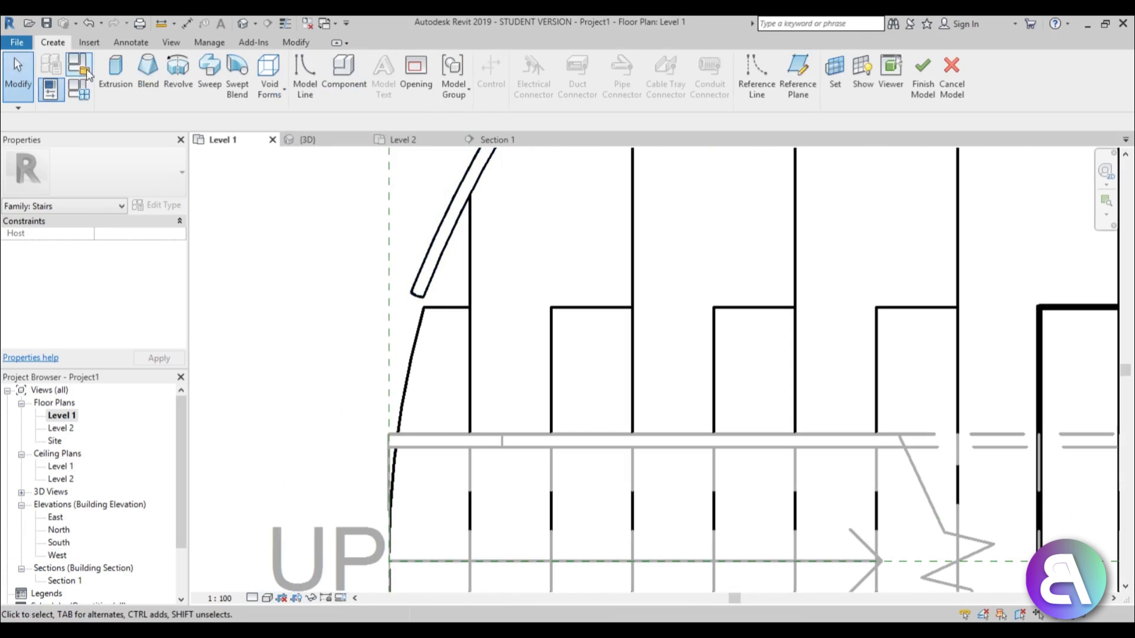
click(114, 72)
click(608, 86)
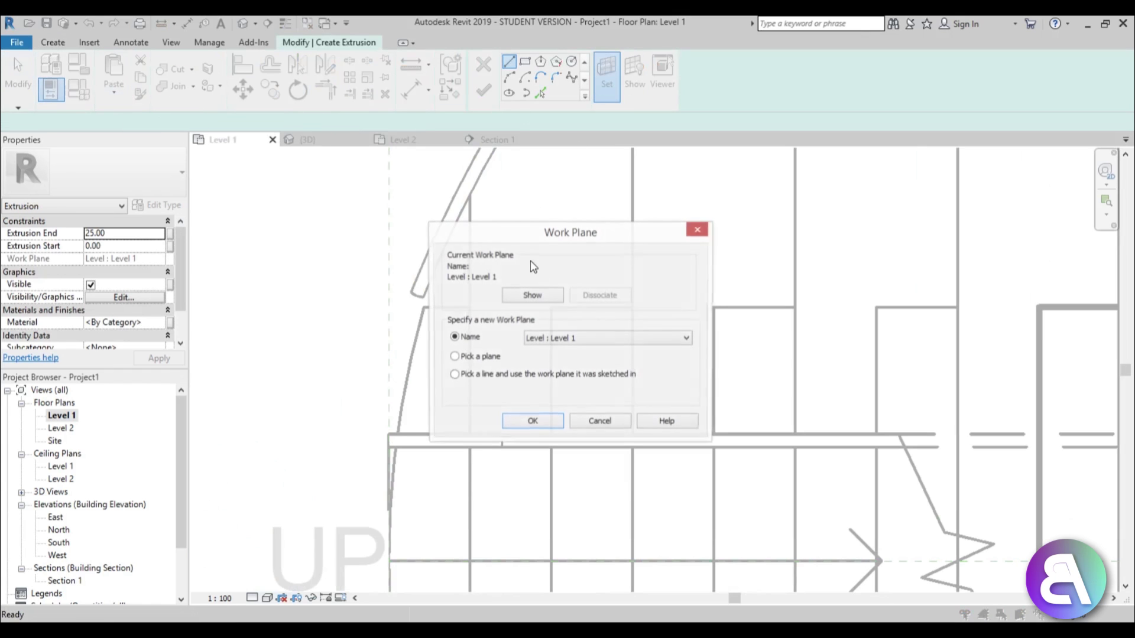
click(534, 428)
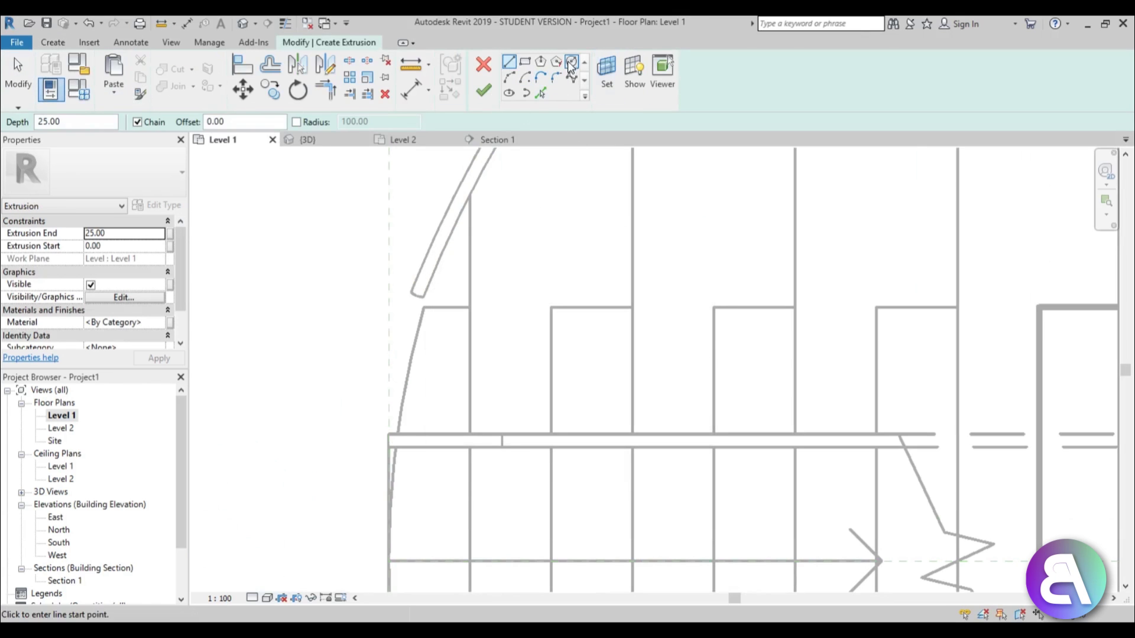
scroll(417, 304, up, 5)
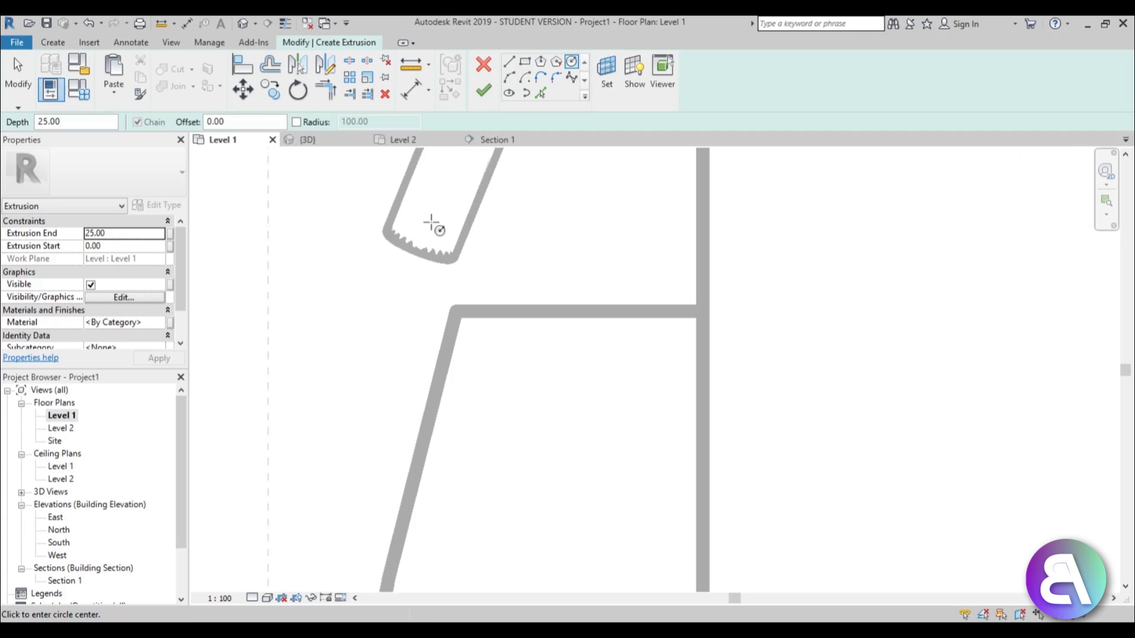
click(432, 224)
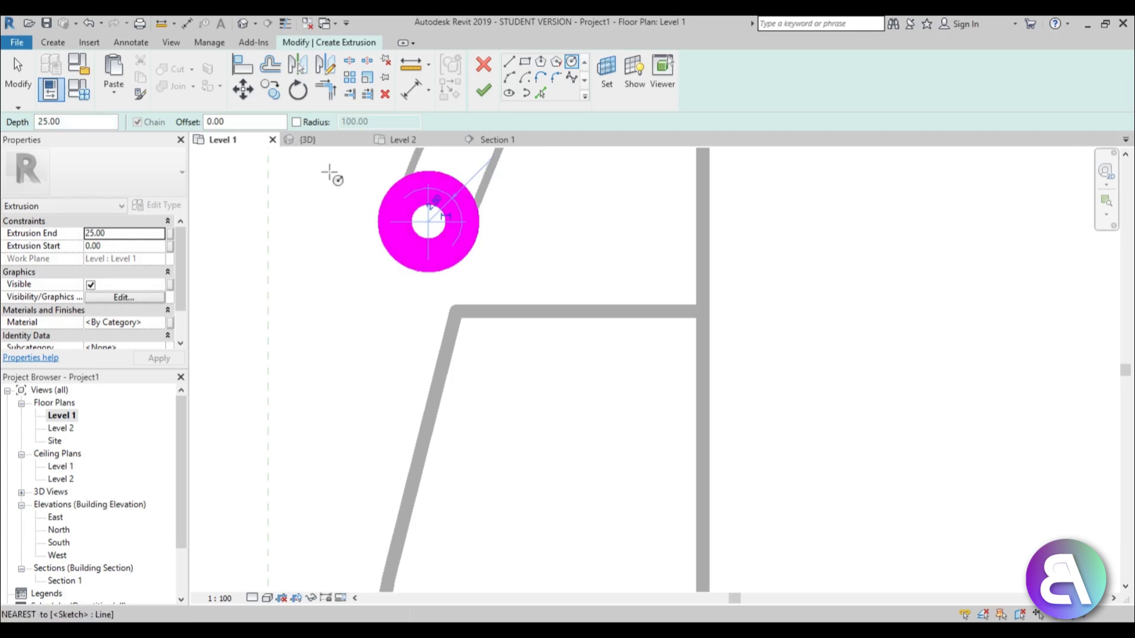
Step: Turn on thin lines and move the post circle slightly so it sits between the rail's edges
click(285, 25)
scroll(426, 223, up, 5)
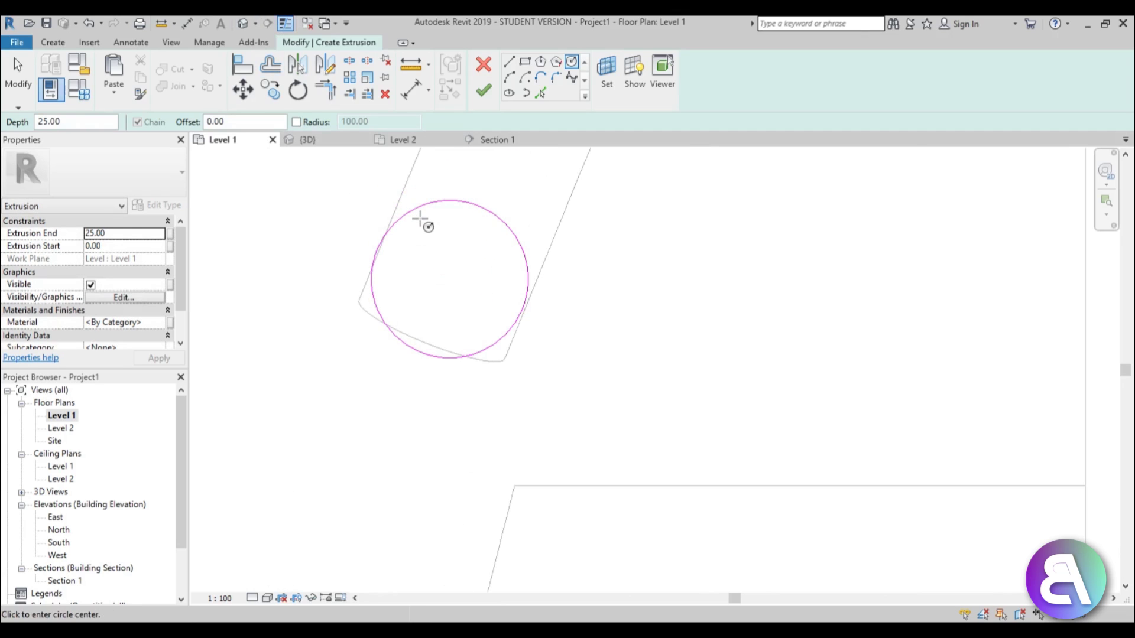
key(Escape)
click(451, 197)
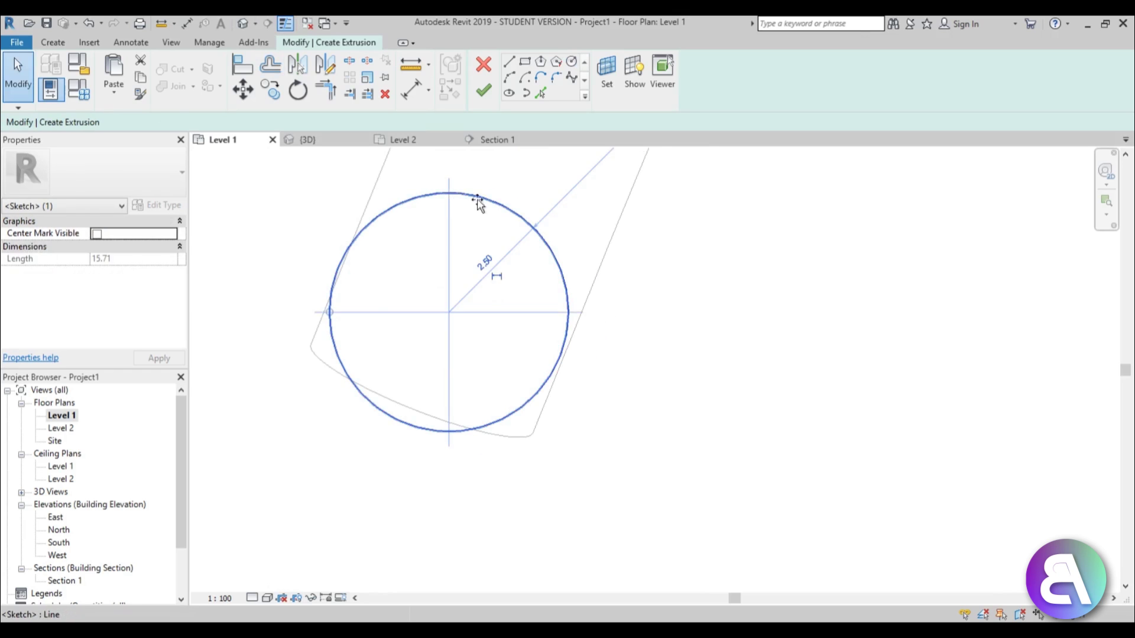
drag(474, 200, 441, 188)
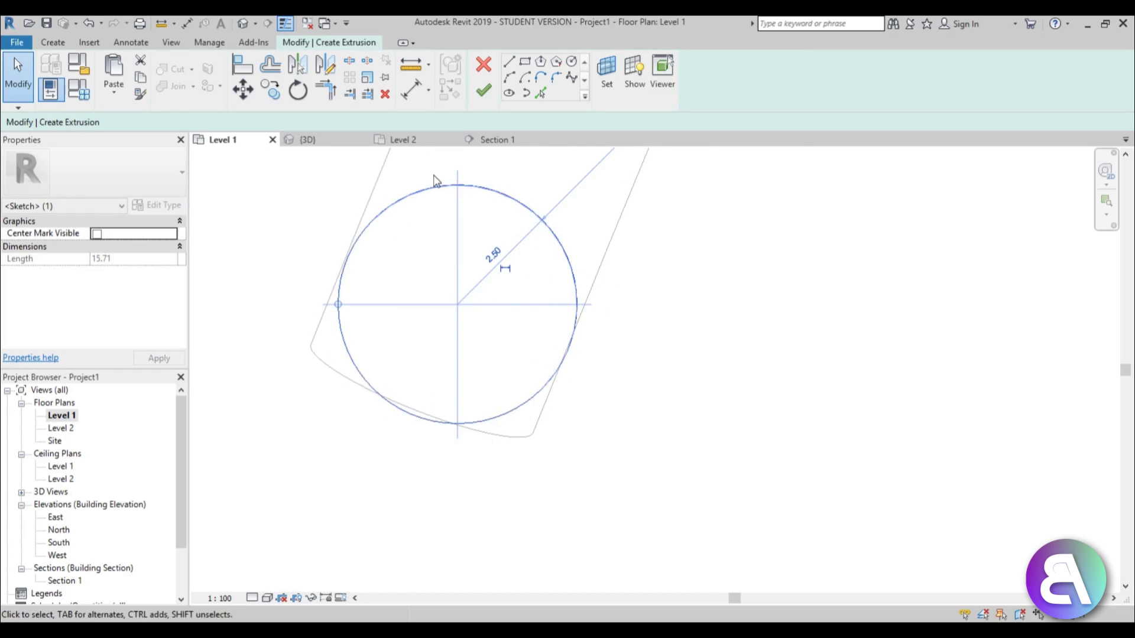
Step: Mirror the circle about the stair's centre reference plane to the opposite rail end and finish the extrusion with a depth of 25
scroll(436, 186, down, 5)
scroll(335, 354, down, 2)
middle_drag(335, 353, 414, 229)
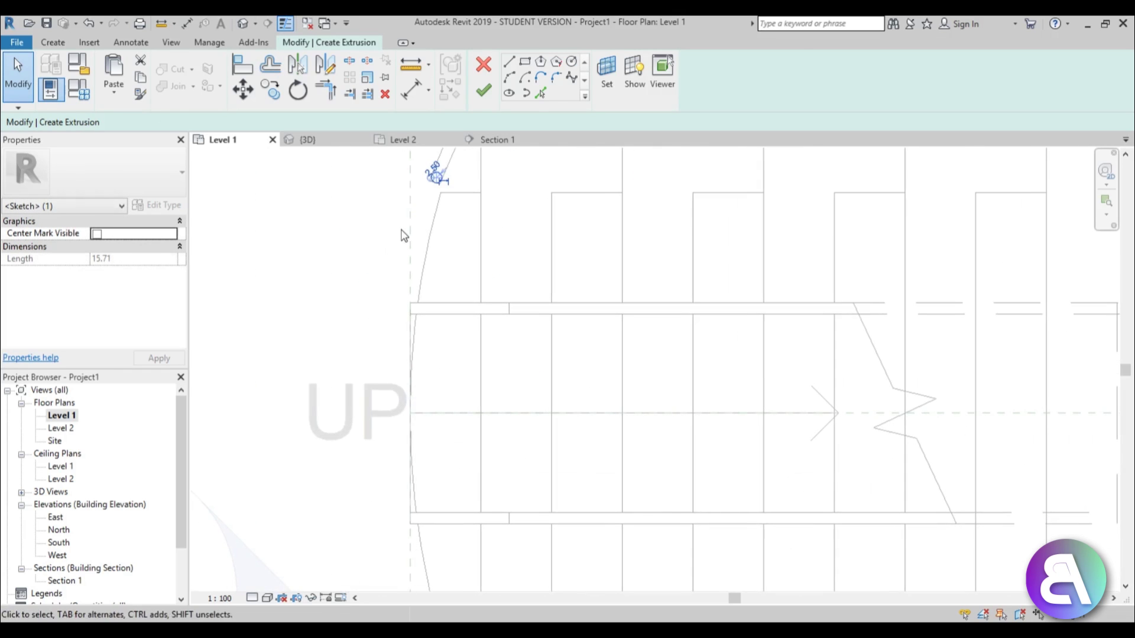
scroll(464, 299, down, 3)
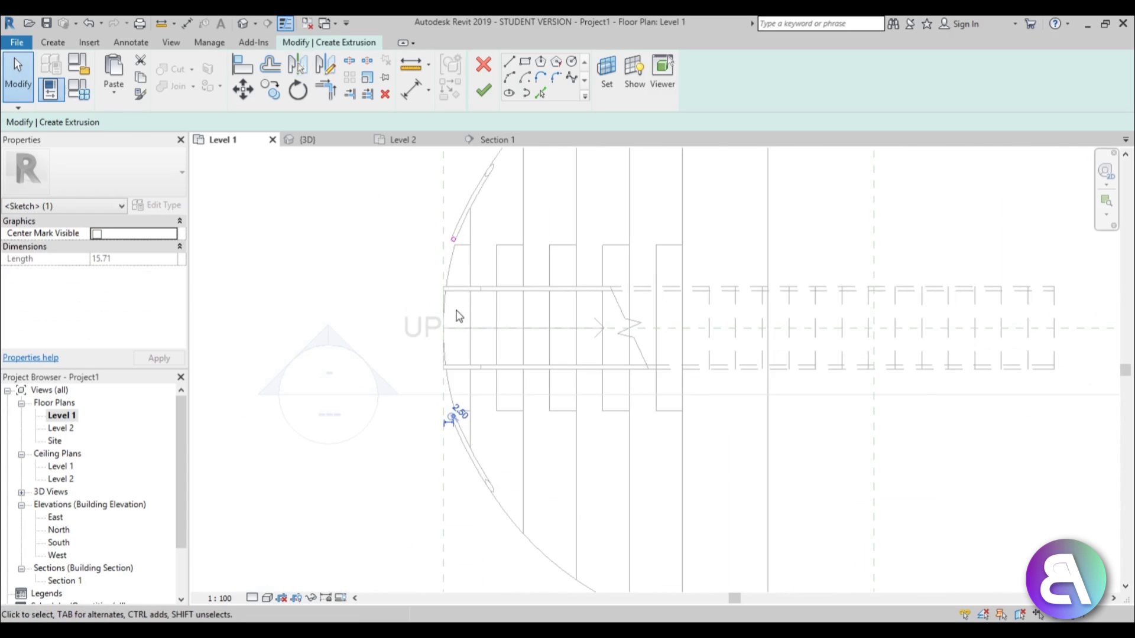
click(483, 90)
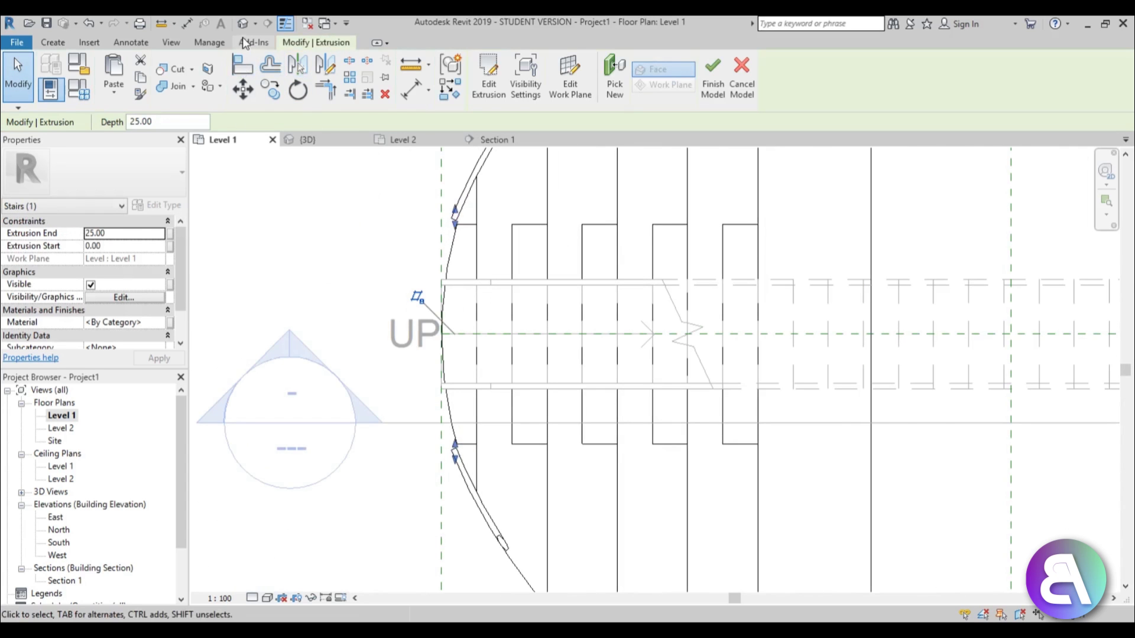
Step: In the 3D view, stretch the two round posts upward to meet the lower ends of the handrails, a depth of about 127
click(243, 23)
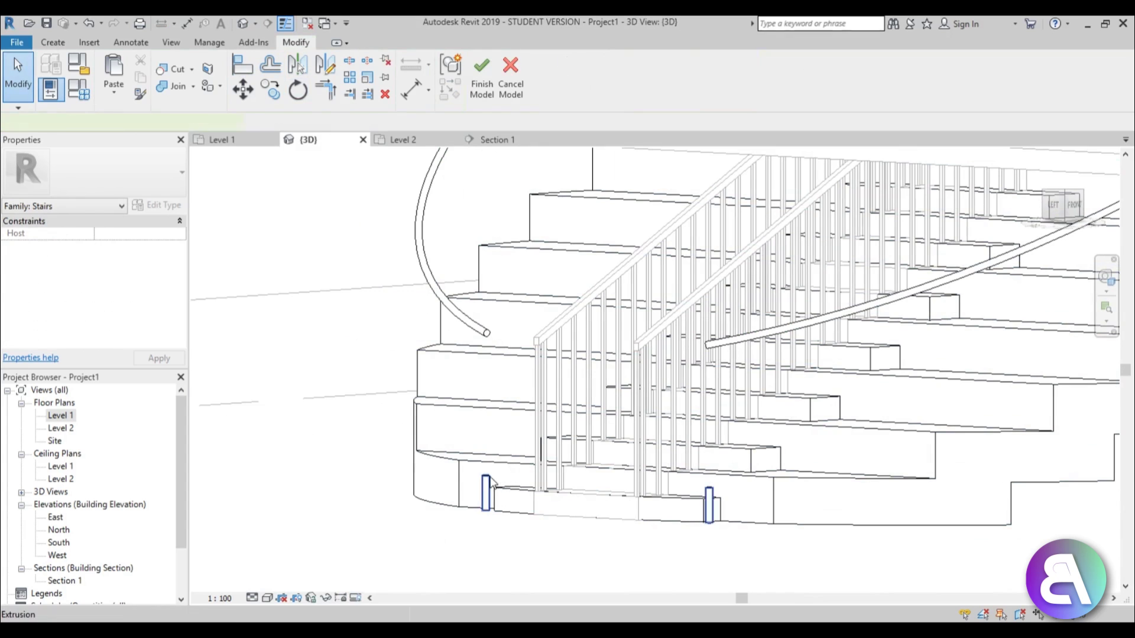
click(486, 491)
drag(598, 472, 609, 343)
scroll(601, 334, up, 4)
click(401, 313)
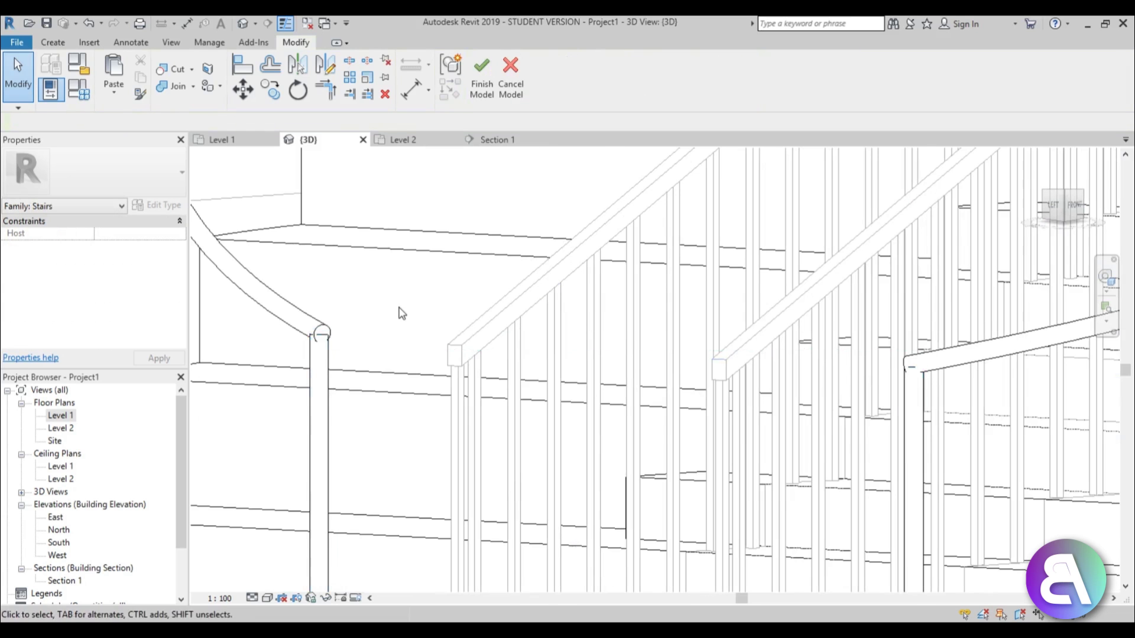
scroll(400, 314, down, 5)
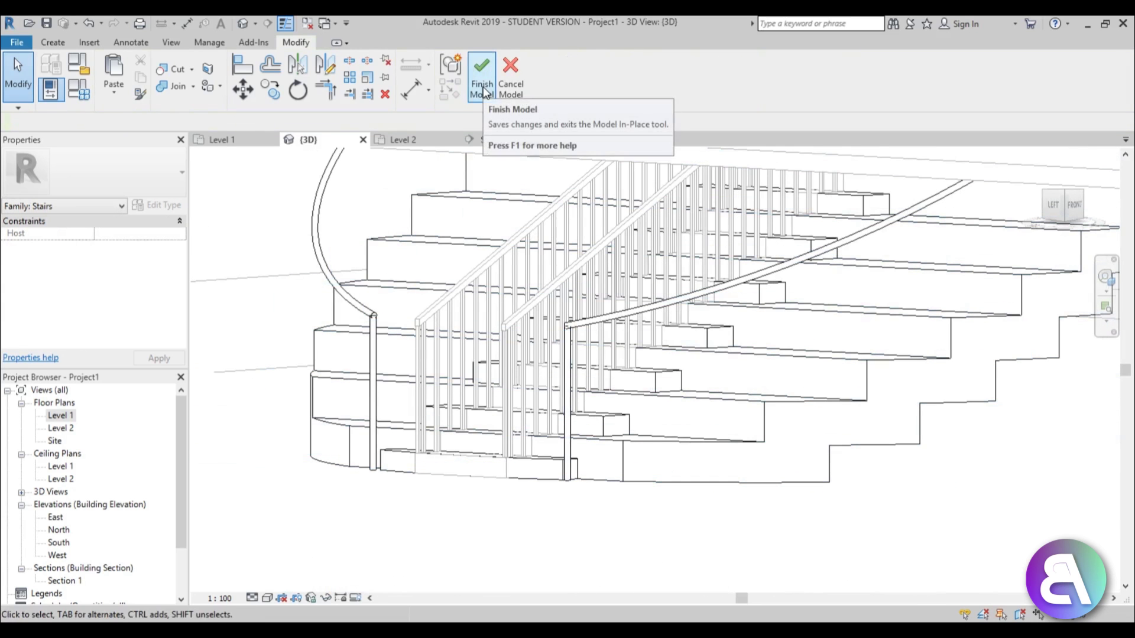
Step: Assign the Aluminium material to the posts and finish the in-place stair model
click(379, 349)
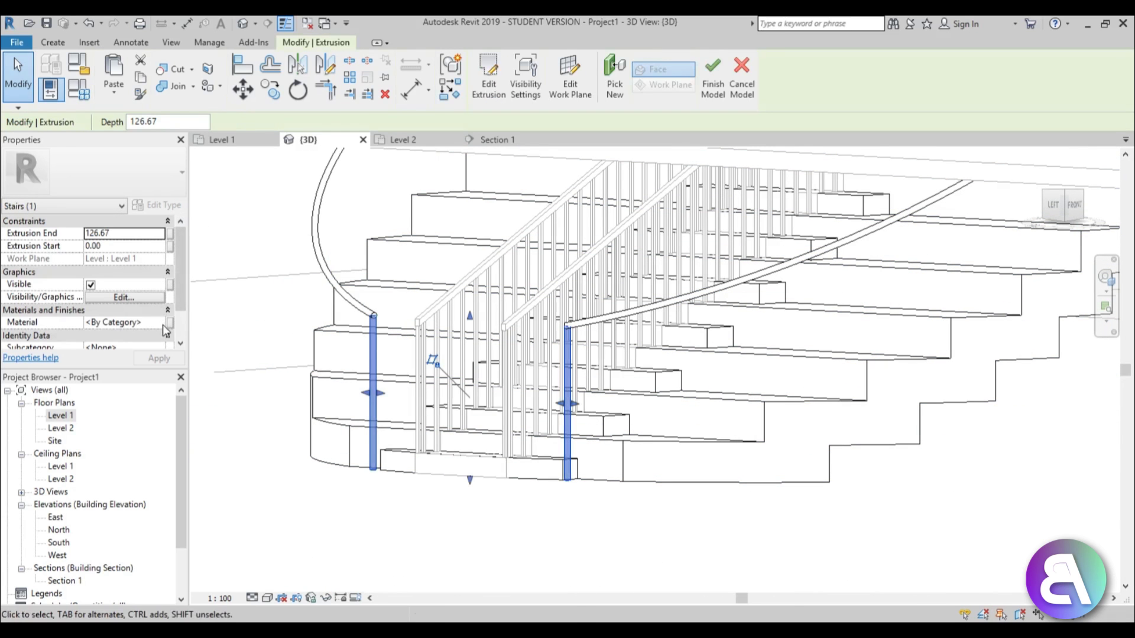
click(166, 324)
click(299, 172)
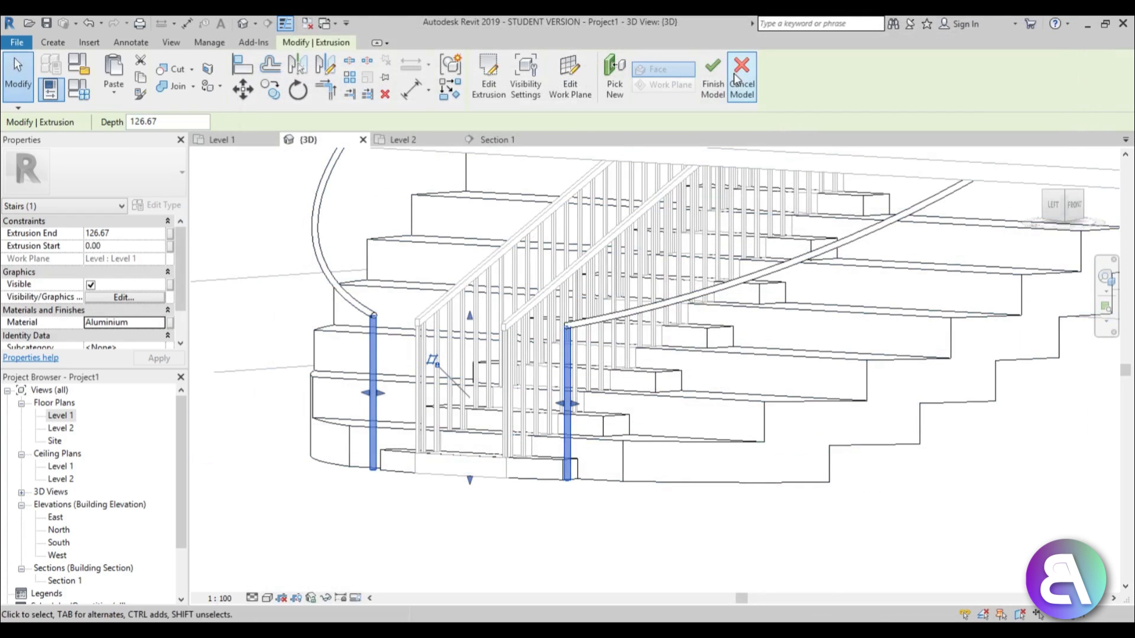
click(713, 70)
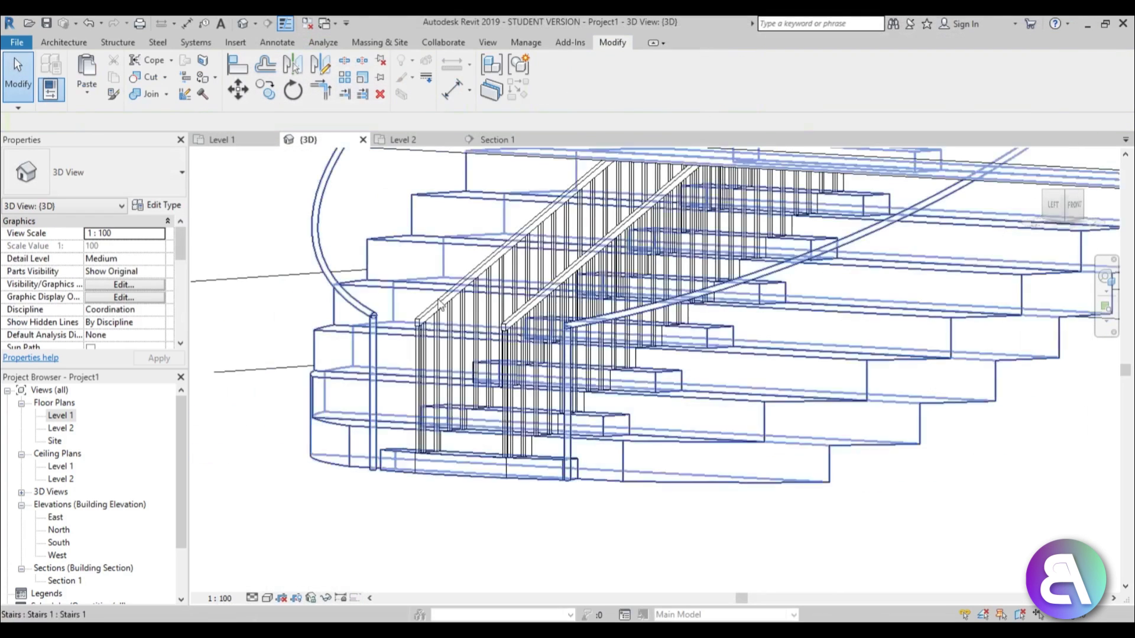
Step: Delete the original cast-in-place stair and its two baluster railings, leaving only the in-place stair
click(452, 460)
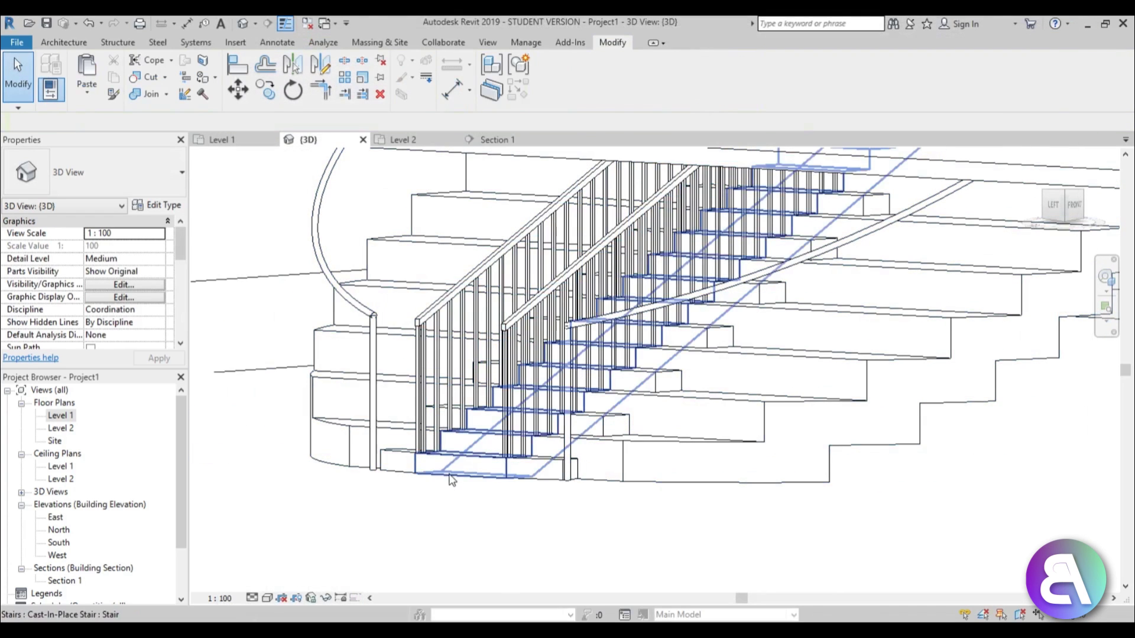
click(409, 536)
shift+middle_drag(409, 537, 593, 435)
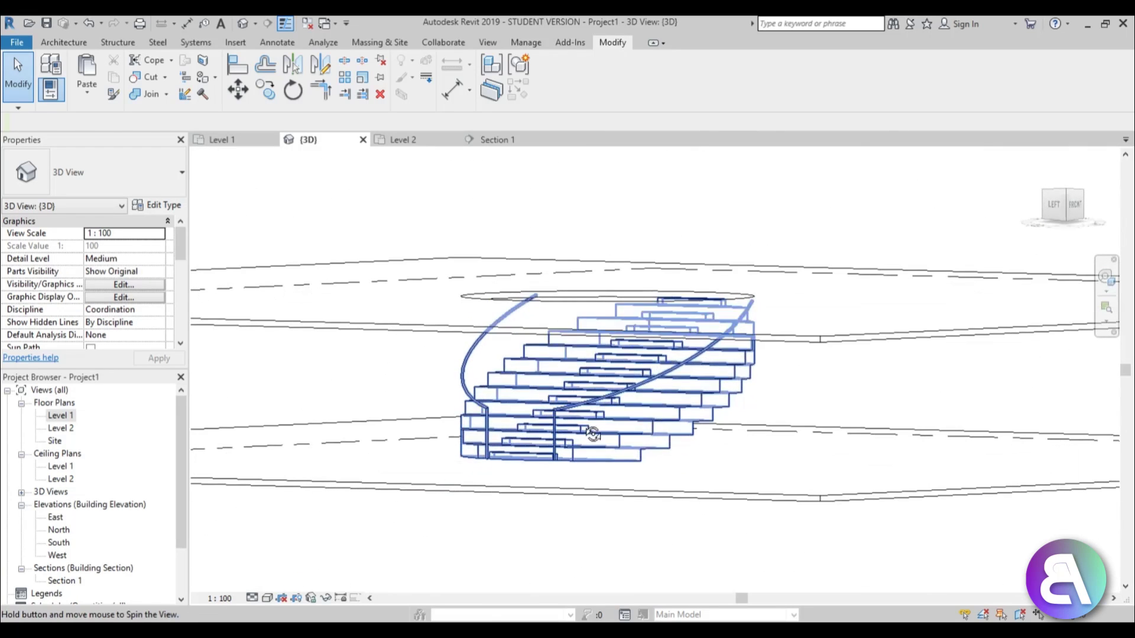
Step: From the Level 1 plan, create a perspective camera view with the eye southwest of the stair, aimed northeast across it
double_click(62, 416)
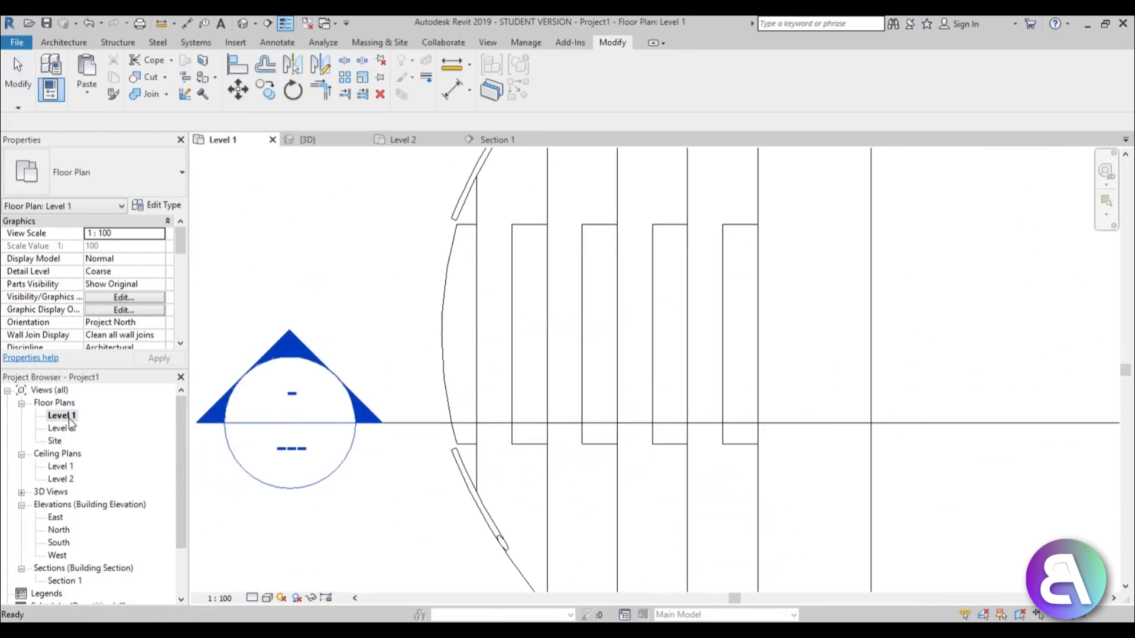
scroll(534, 342, down, 5)
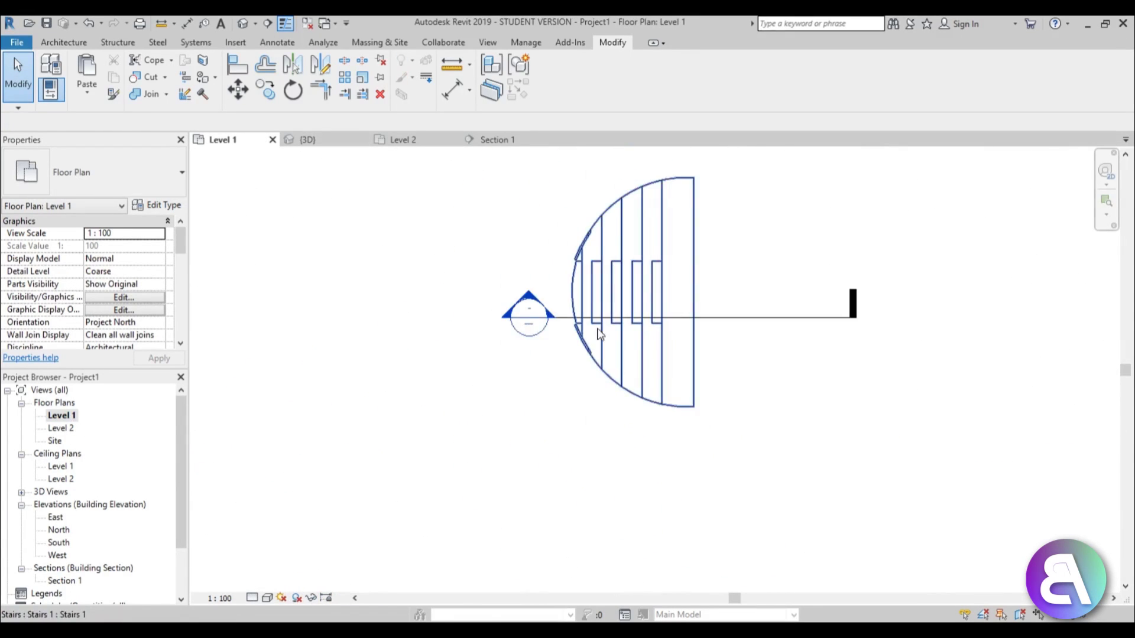
click(256, 24)
click(263, 56)
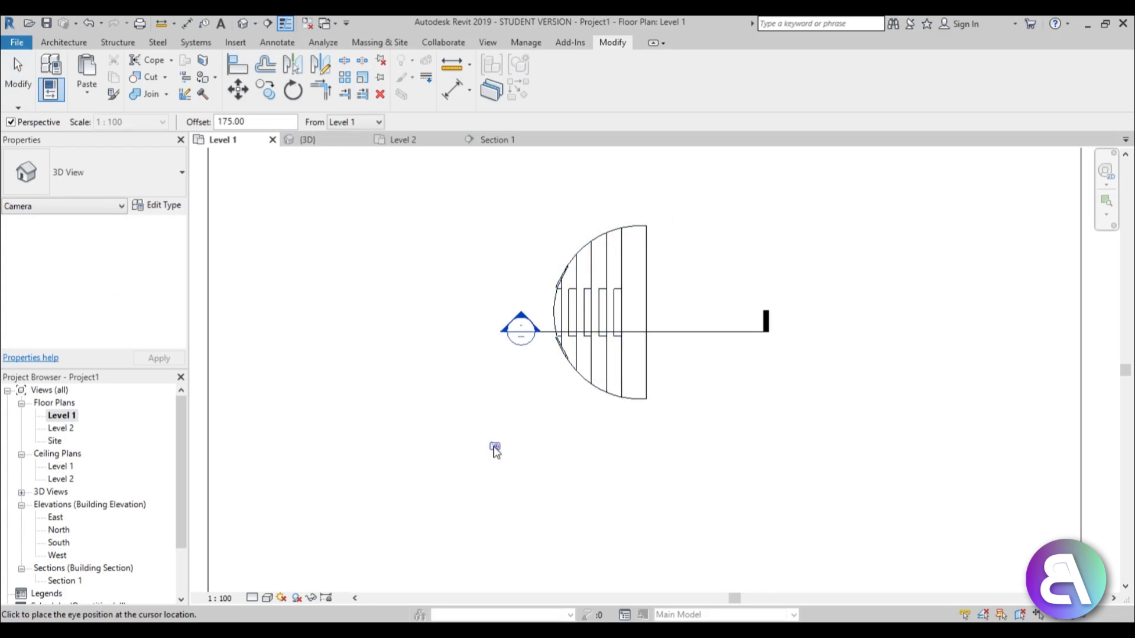
click(467, 480)
click(772, 181)
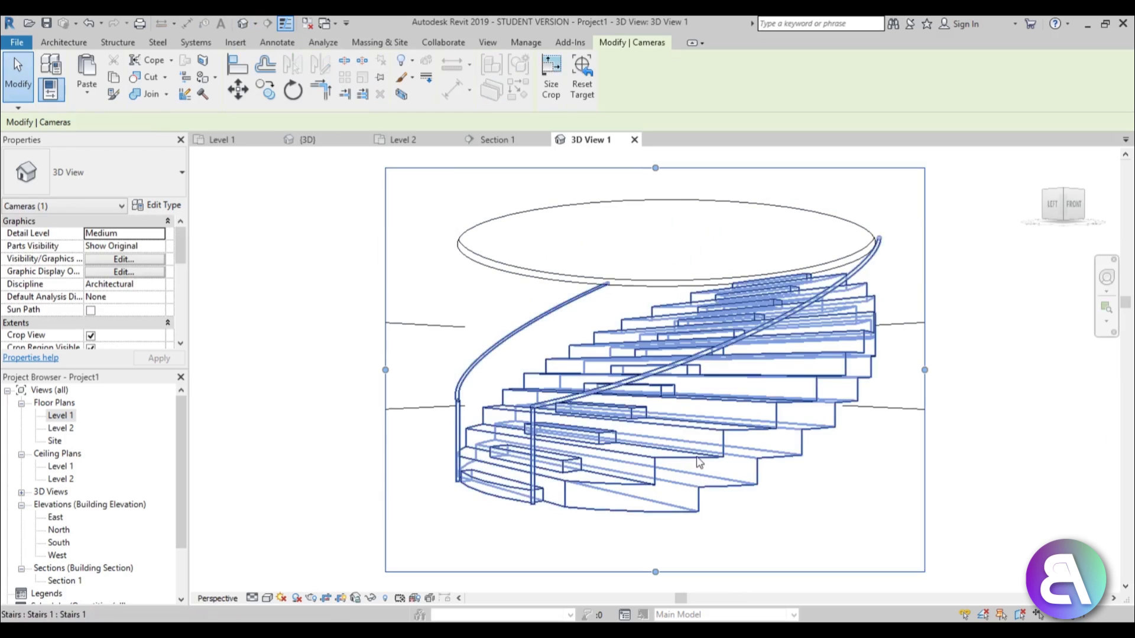
click(815, 491)
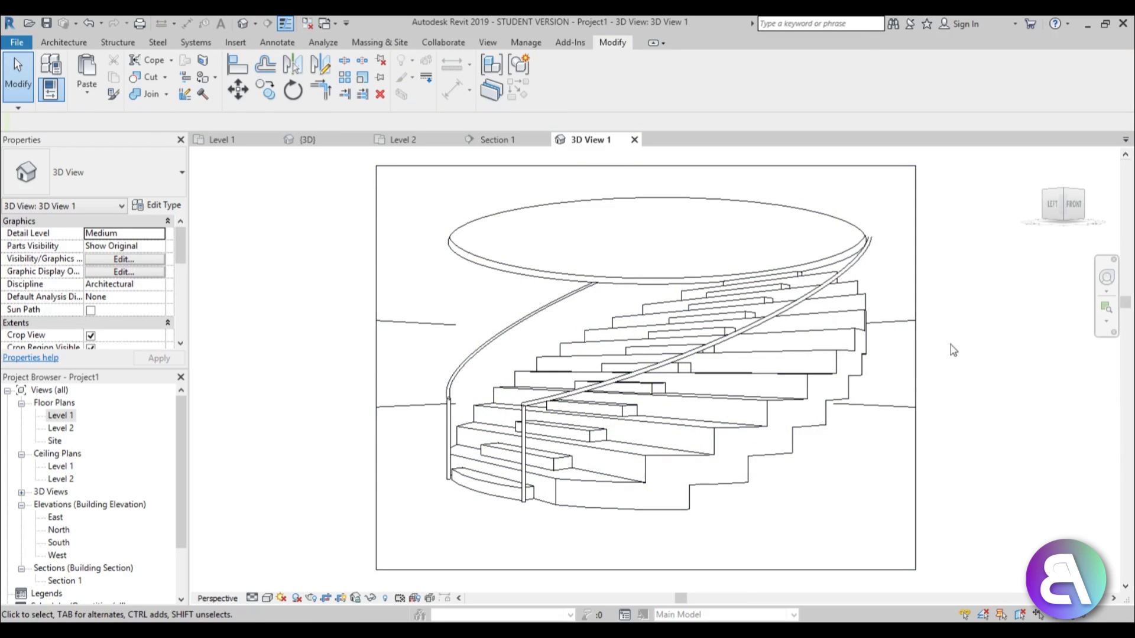
Step: Widen the camera view's crop region on both sides of the stair
click(916, 358)
drag(916, 368, 985, 368)
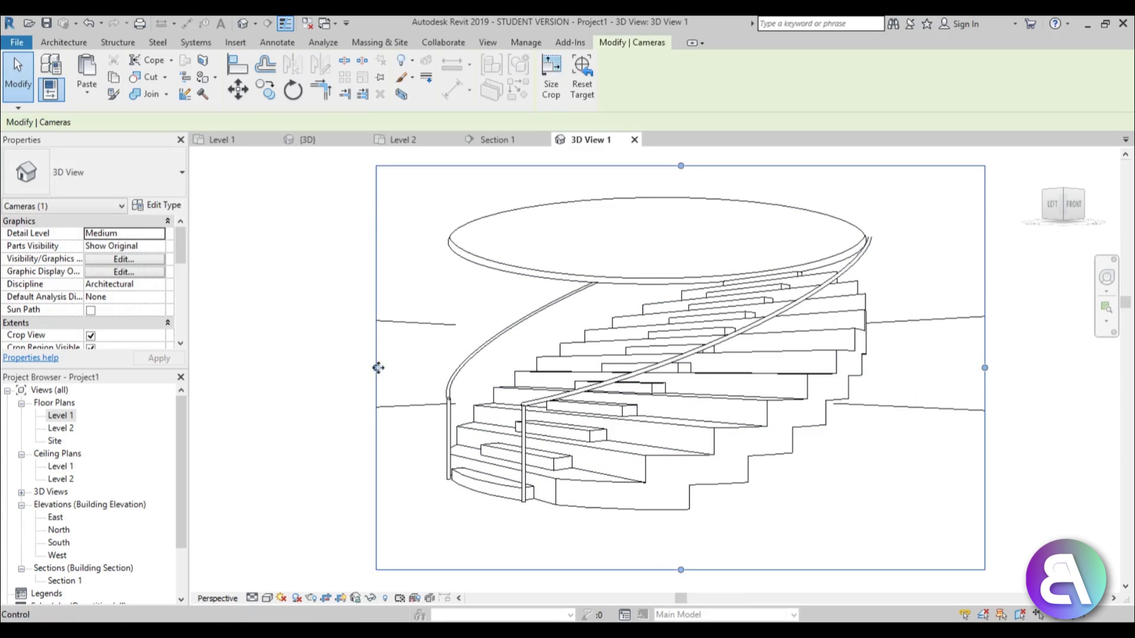
drag(378, 368, 264, 368)
Step: Render the camera view at Medium quality
key(r)
key(r)
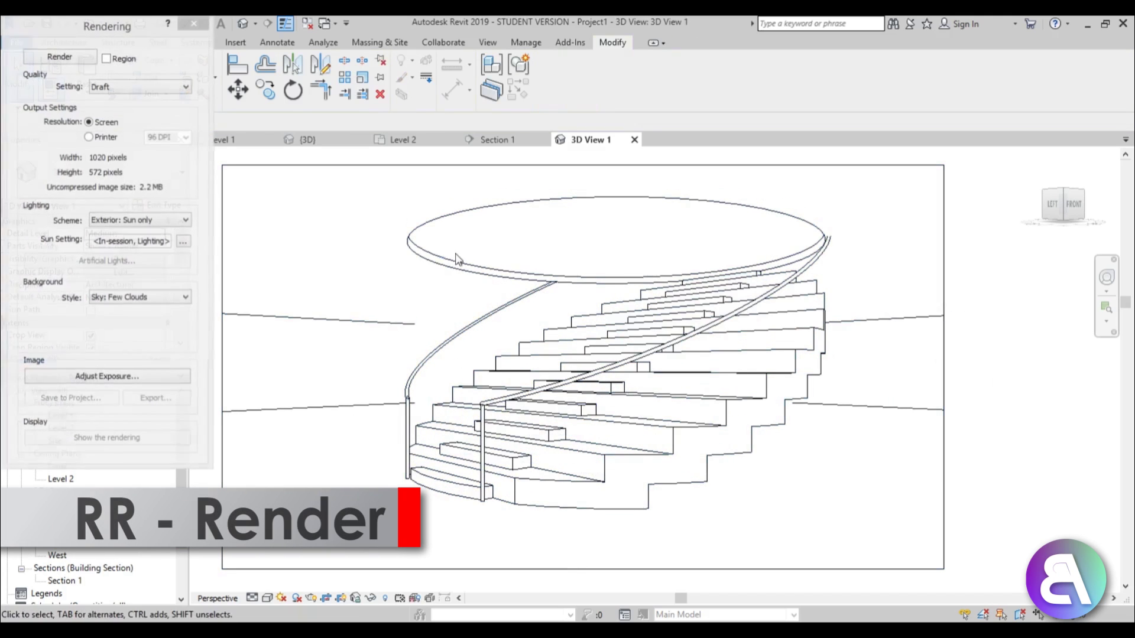
click(113, 86)
click(110, 112)
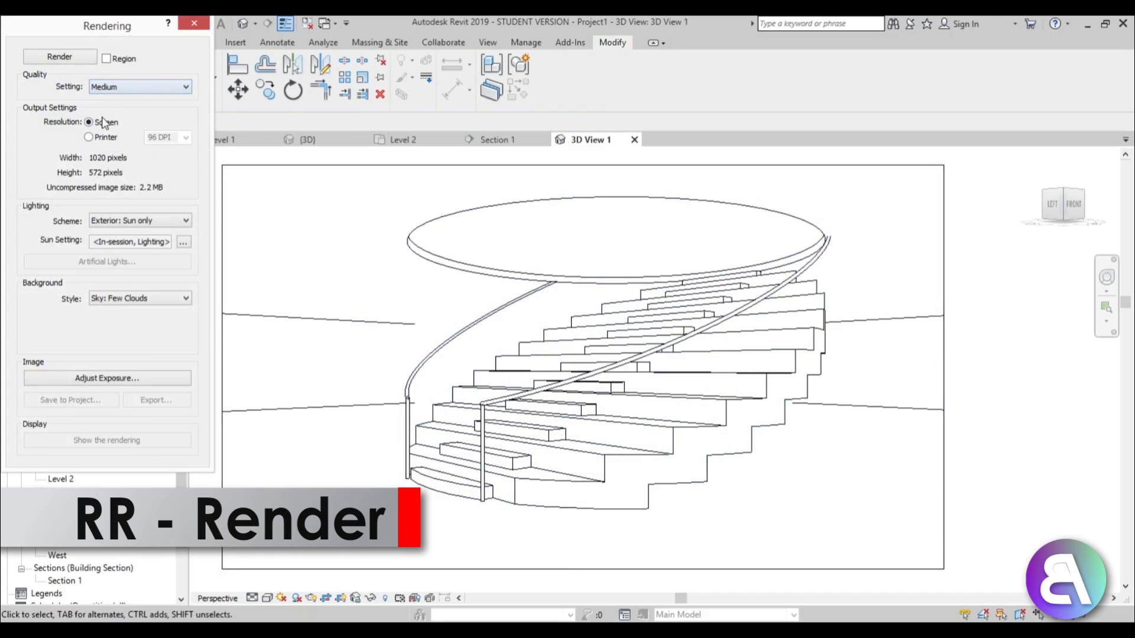
click(60, 57)
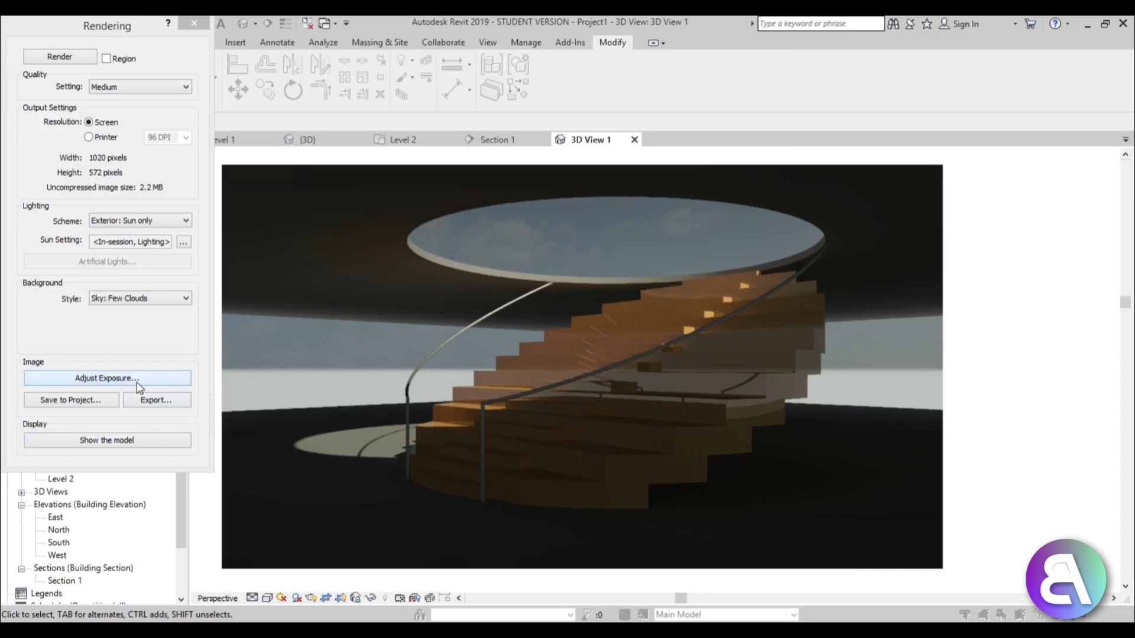
Step: Adjust the rendered image's exposure, trying 10.97 and settling on an exposure value of 12.15
click(106, 378)
click(217, 142)
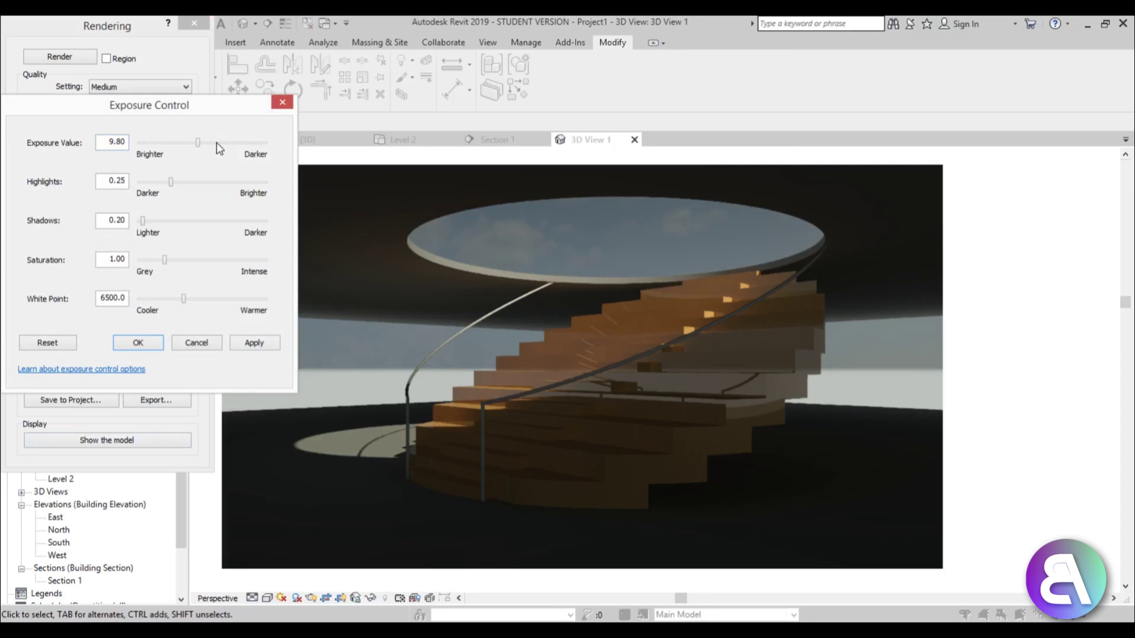
drag(198, 143, 204, 144)
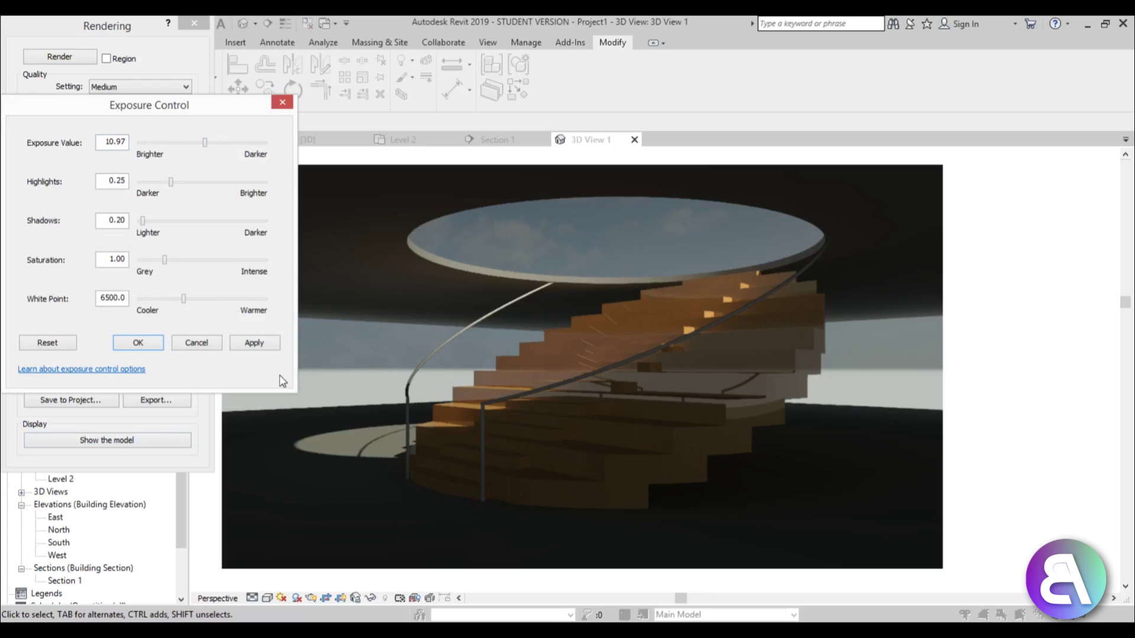
click(254, 342)
drag(205, 144, 212, 143)
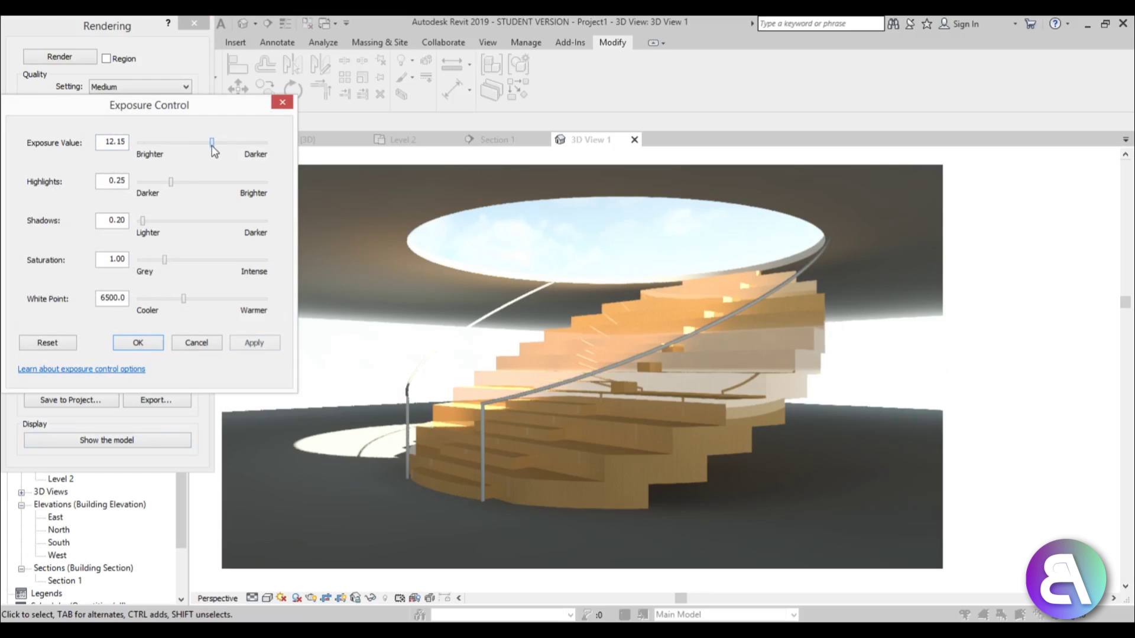
click(255, 344)
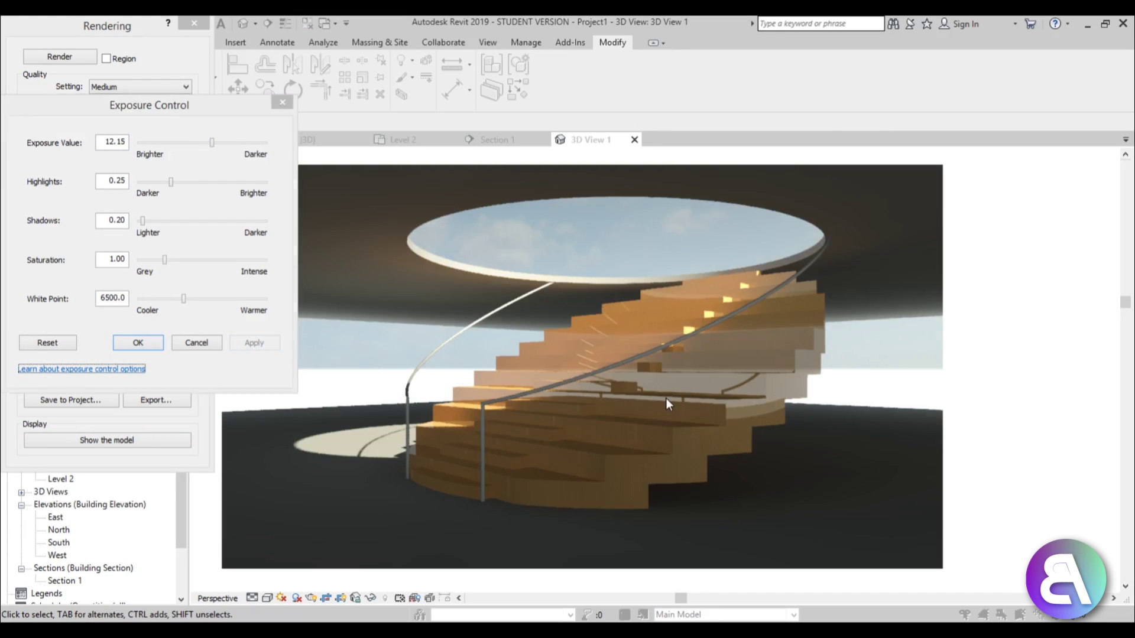
click(155, 342)
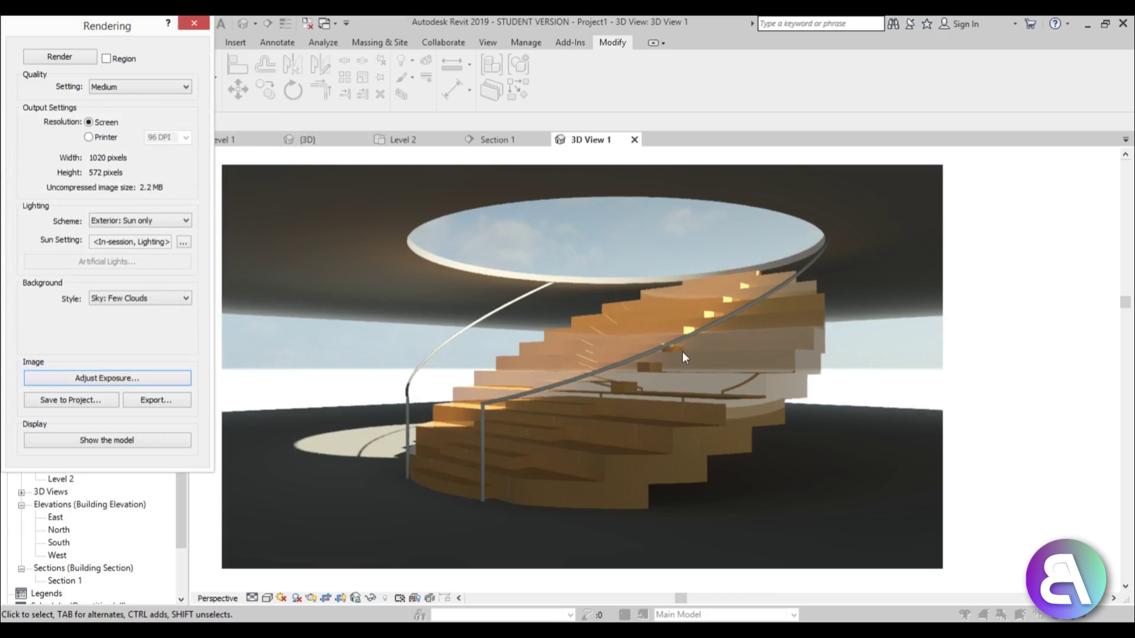